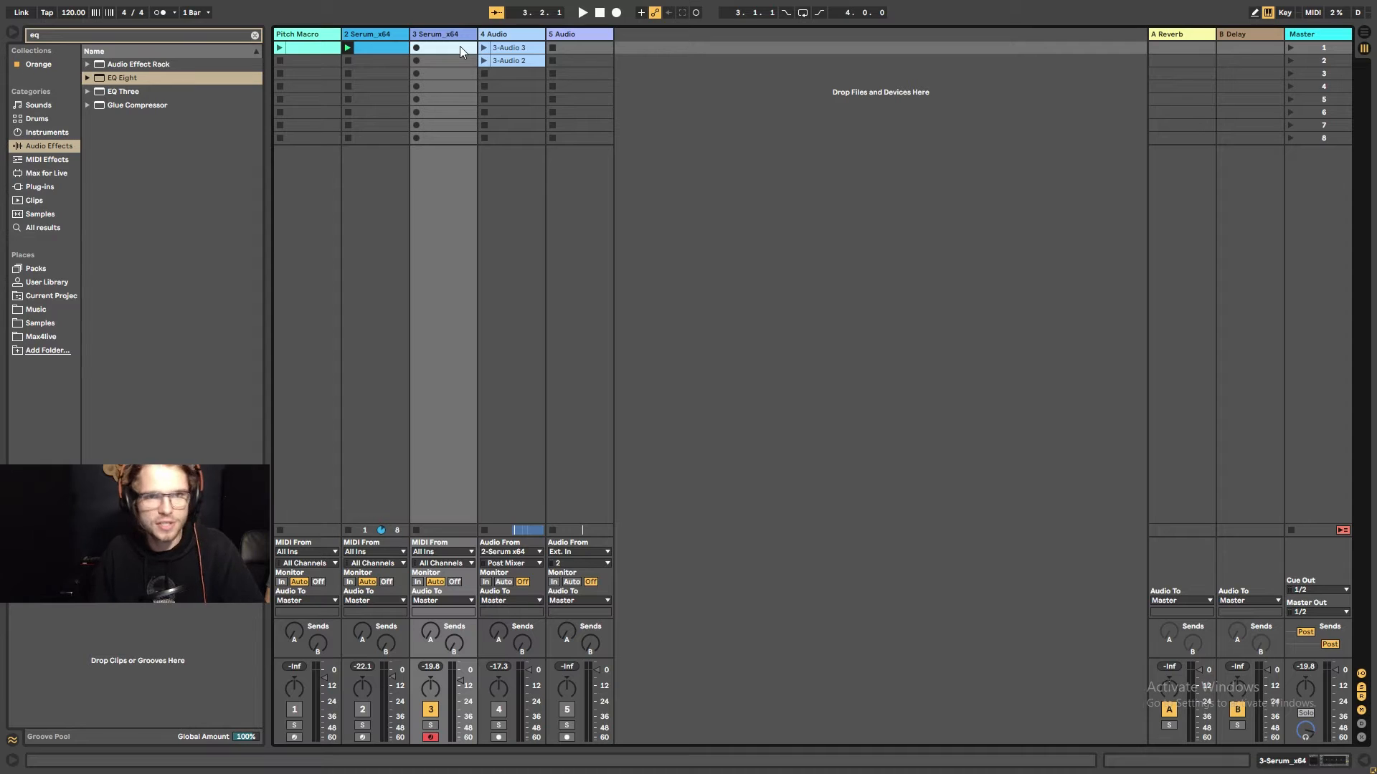
# Deactivate track 3 and audition the Pitch Macro track's clip in solo, turning the solo off at the end.
pyautogui.click(431, 714)
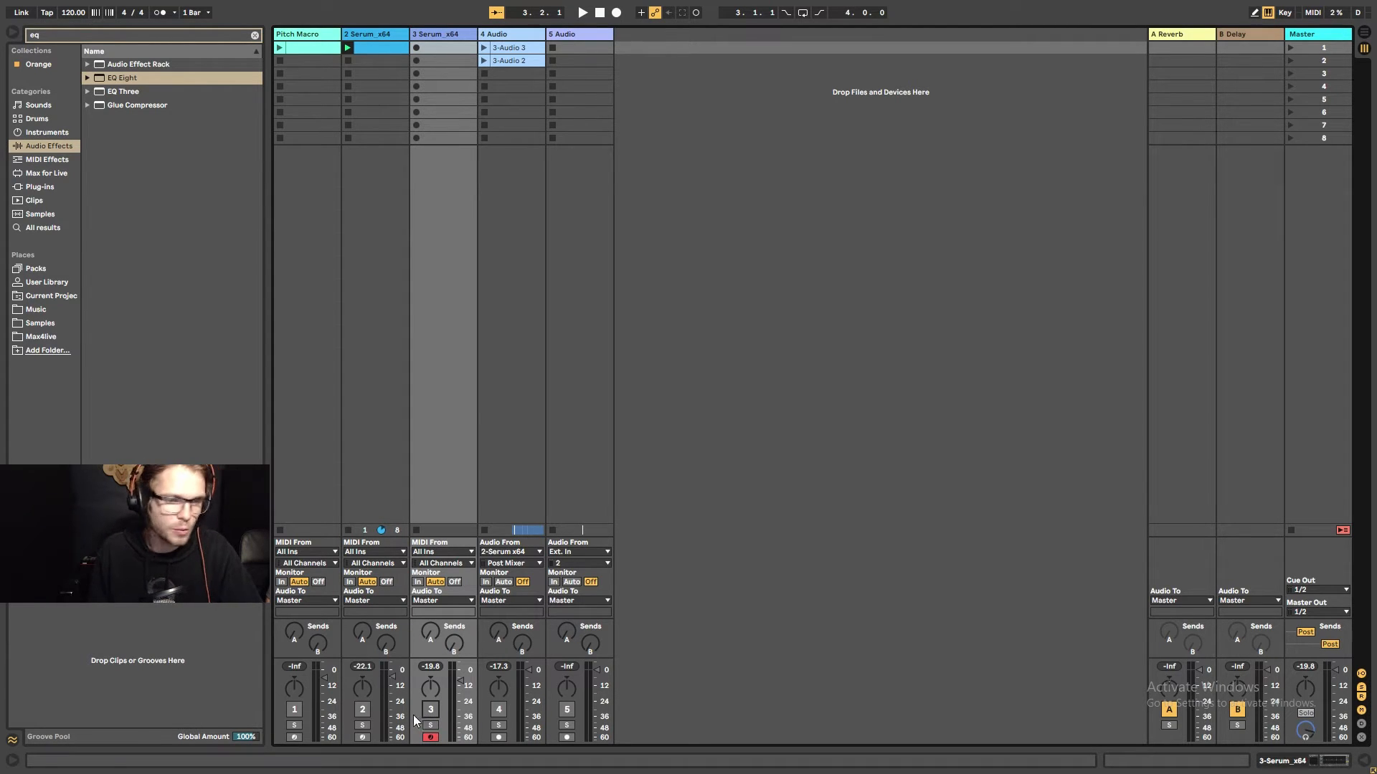
pyautogui.click(295, 725)
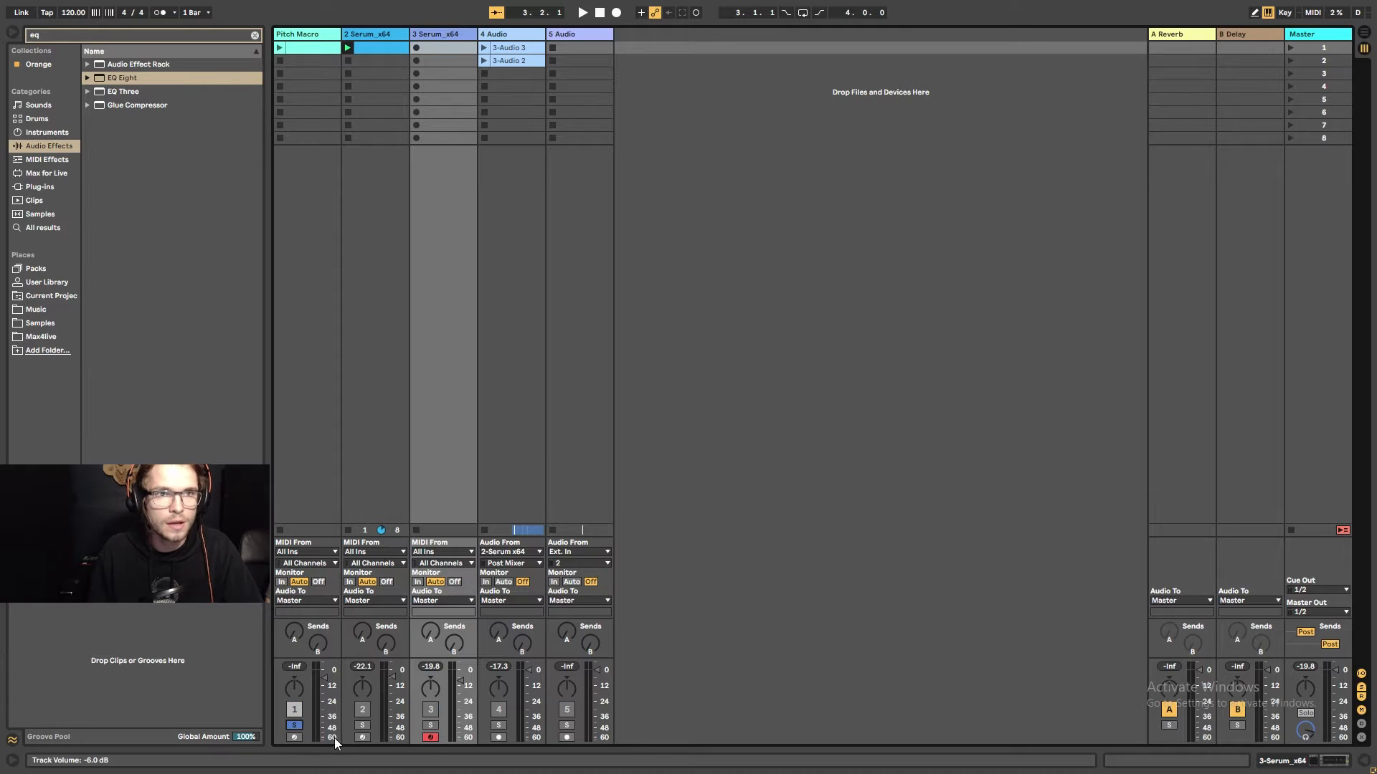
pyautogui.click(279, 48)
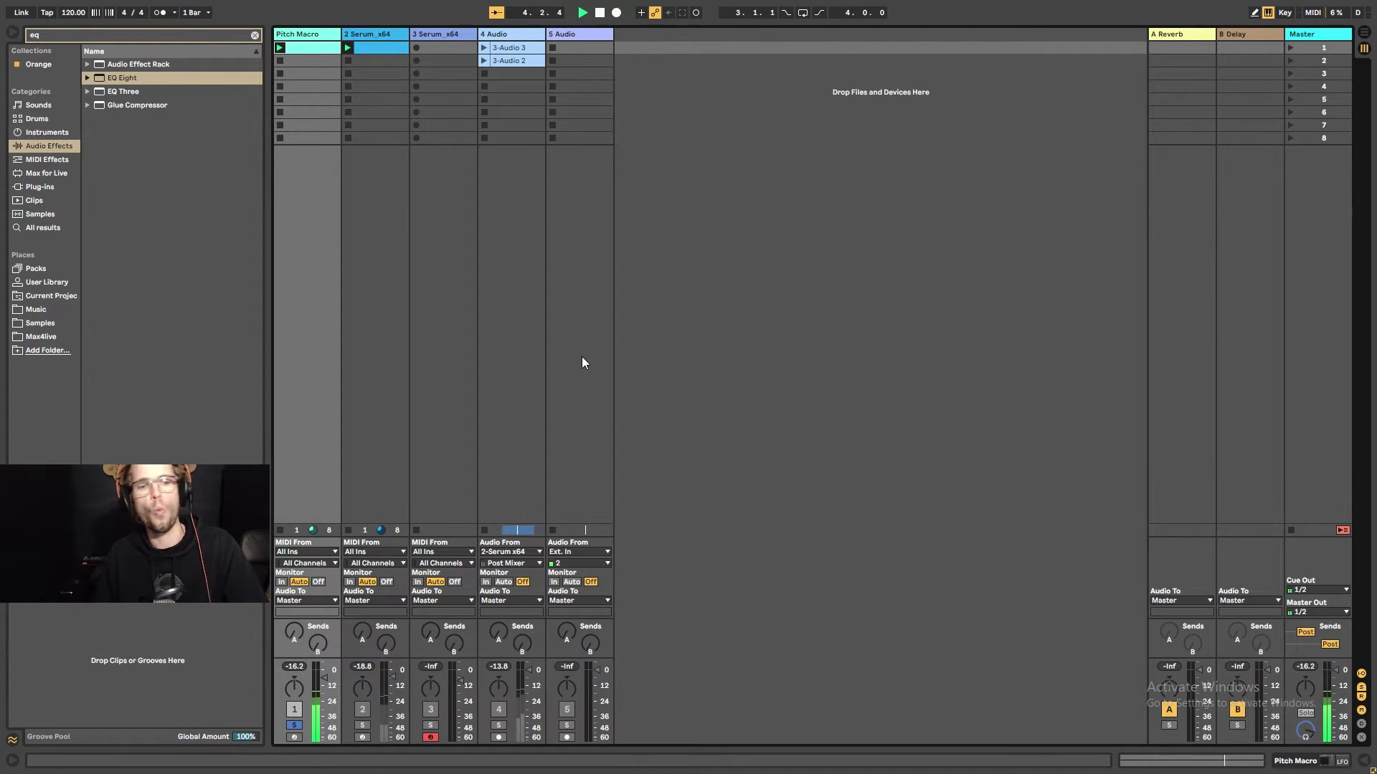
pyautogui.click(295, 726)
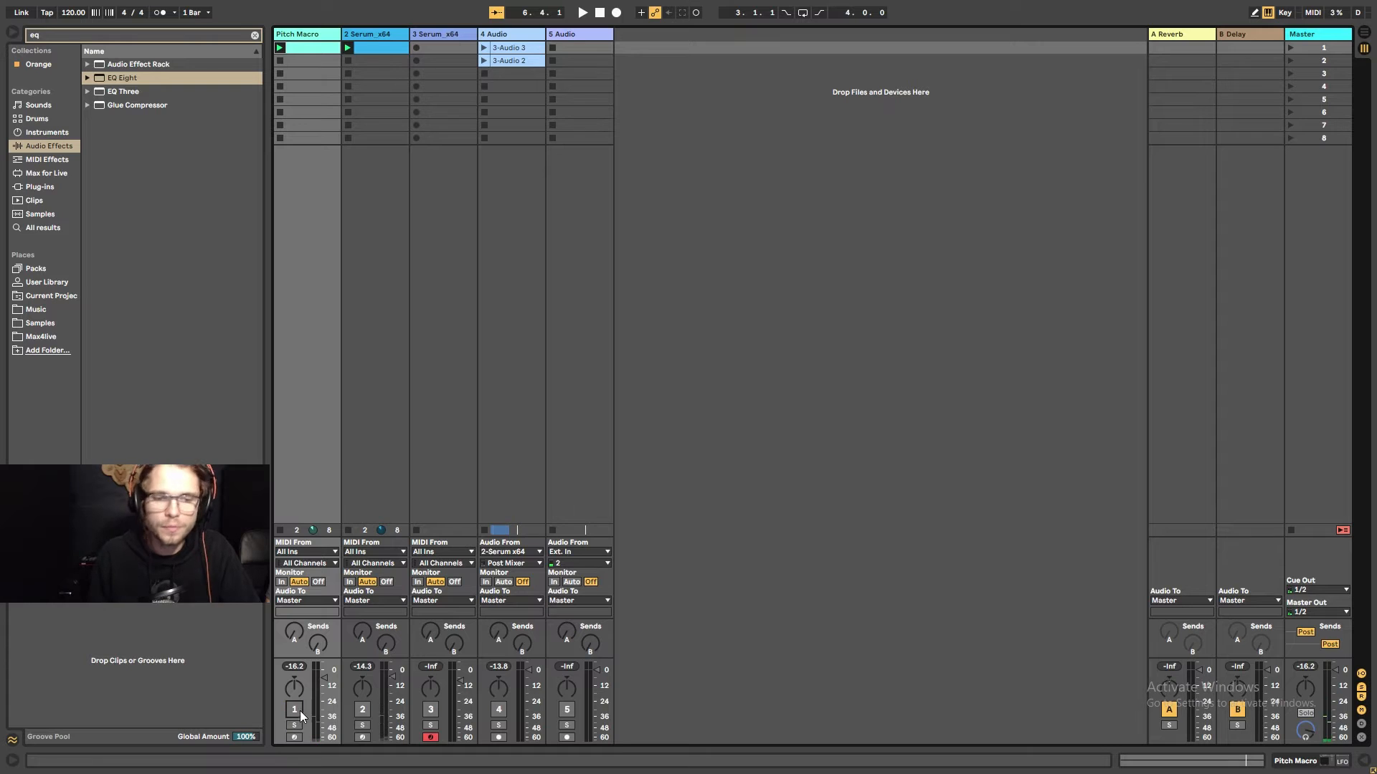
# Create a MIDI clip in track 3's first slot, double its length to two bars, and add an E3 note spanning the whole clip.
pyautogui.doubleClick(436, 47)
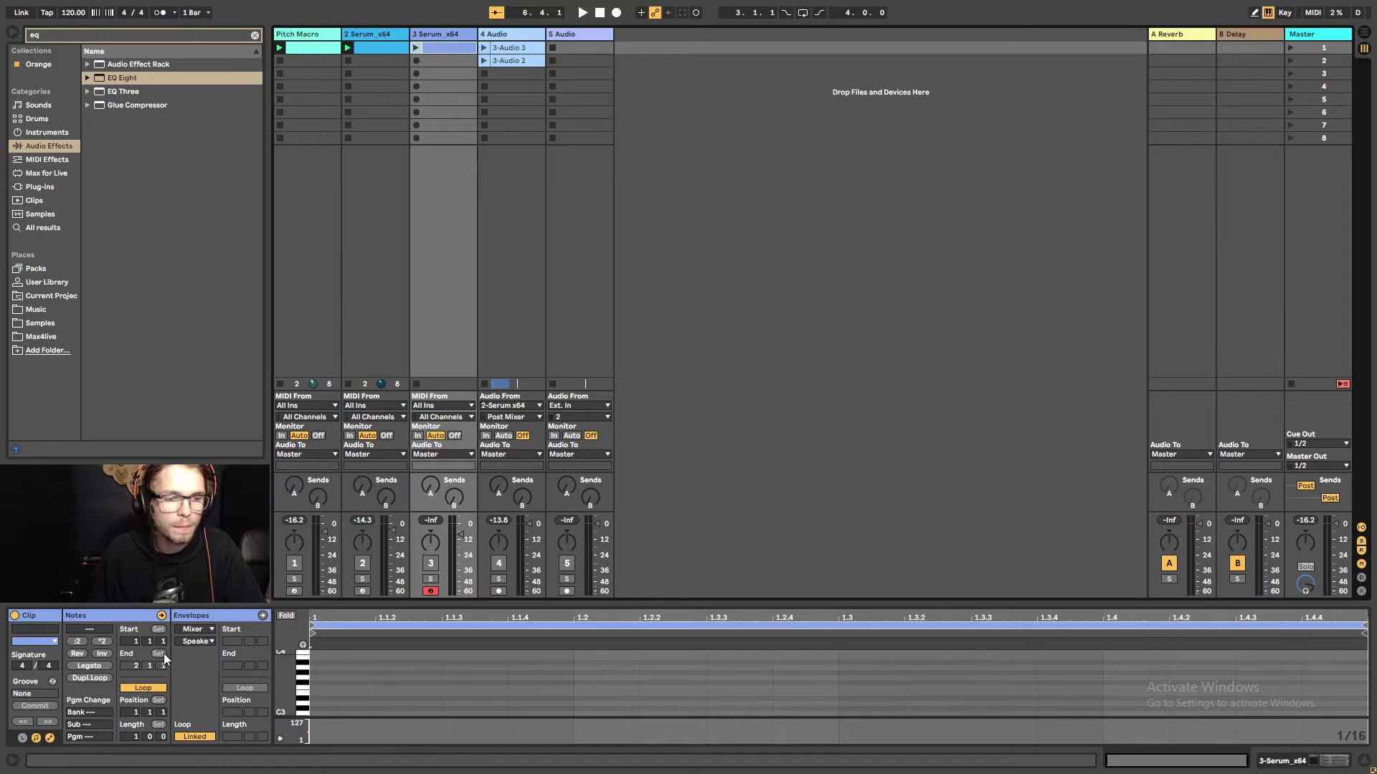
pyautogui.click(76, 677)
pyautogui.click(467, 703)
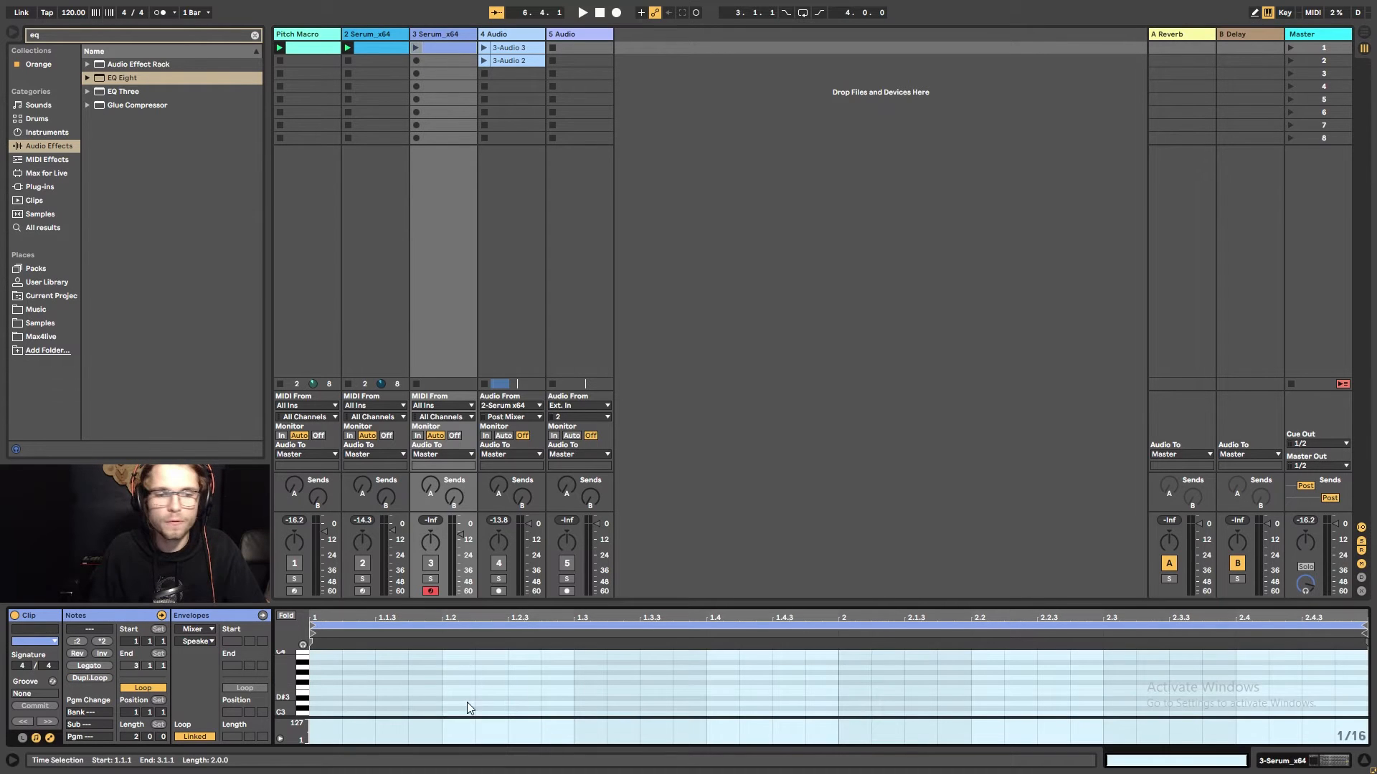
pyautogui.doubleClick(328, 692)
pyautogui.moveTo(342, 693); pyautogui.dragTo(1362, 691)
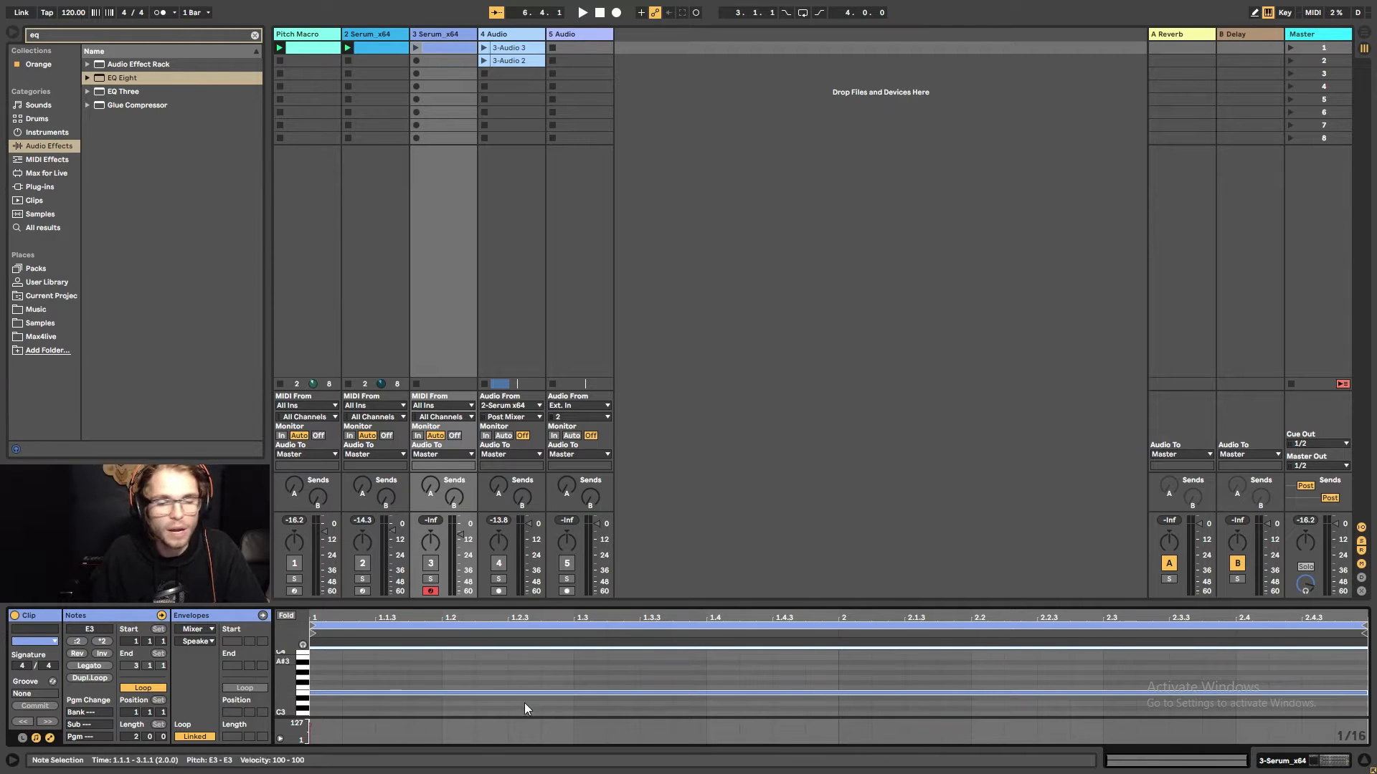
# Duplicate the clip's contents twice, extend the first E3 note to four bars, and shorten the loop to four bars.
pyautogui.click(96, 680)
pyautogui.click(96, 679)
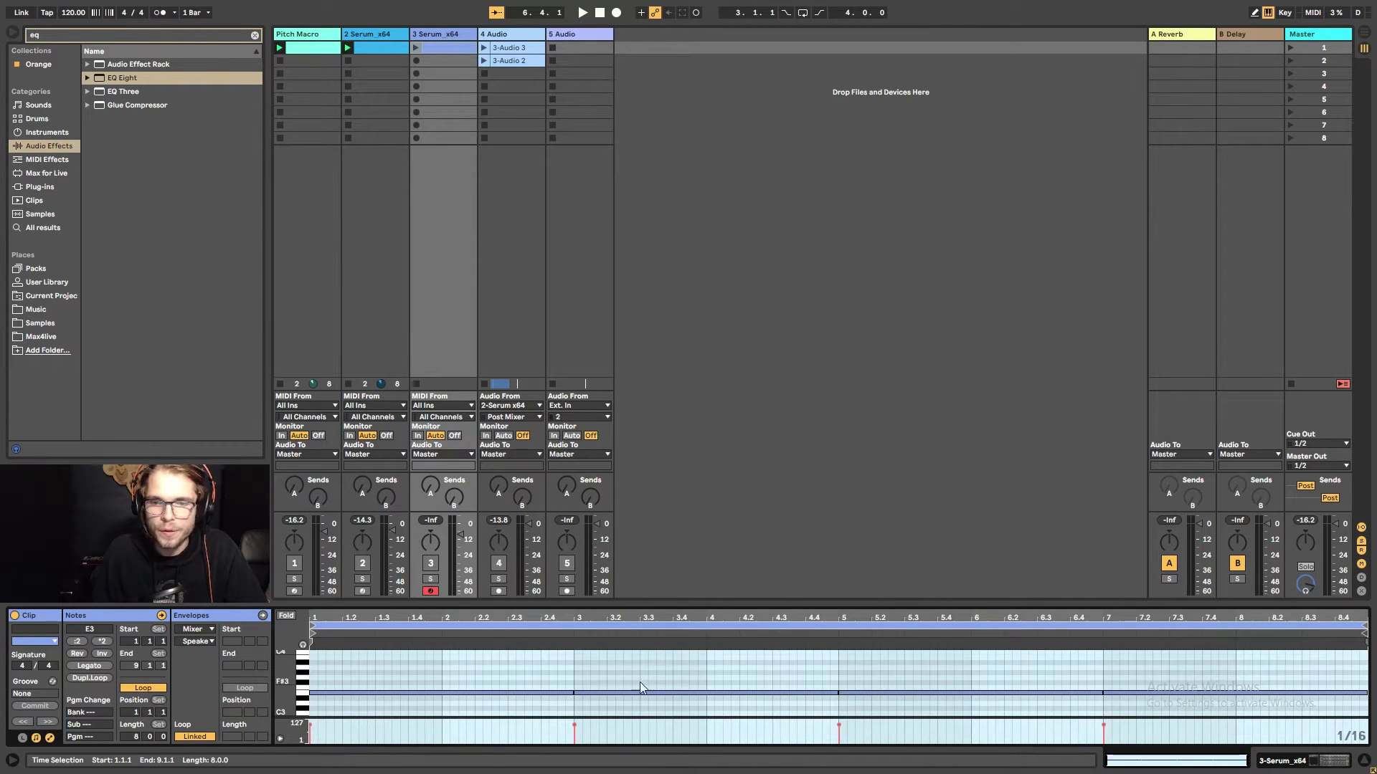
pyautogui.moveTo(572, 692); pyautogui.dragTo(839, 693)
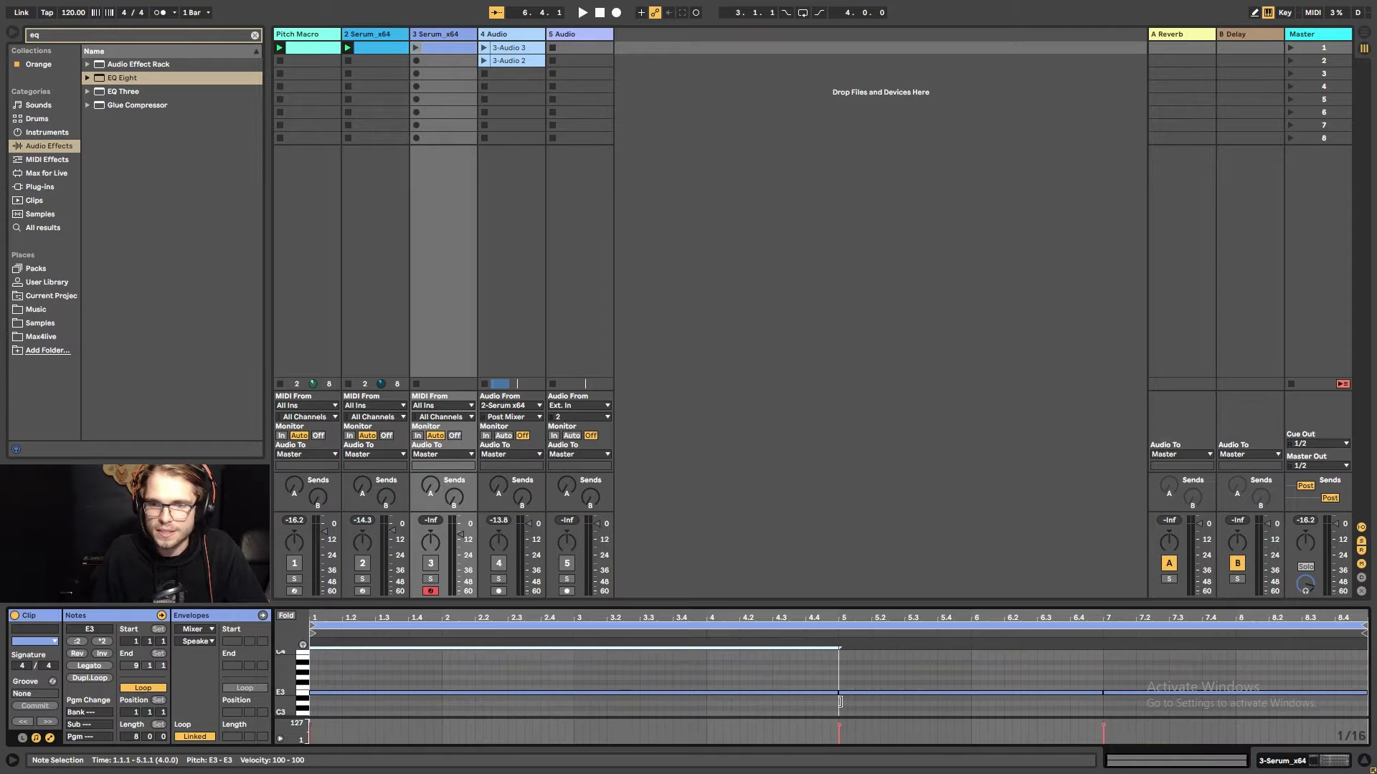
pyautogui.moveTo(1362, 624); pyautogui.dragTo(840, 620)
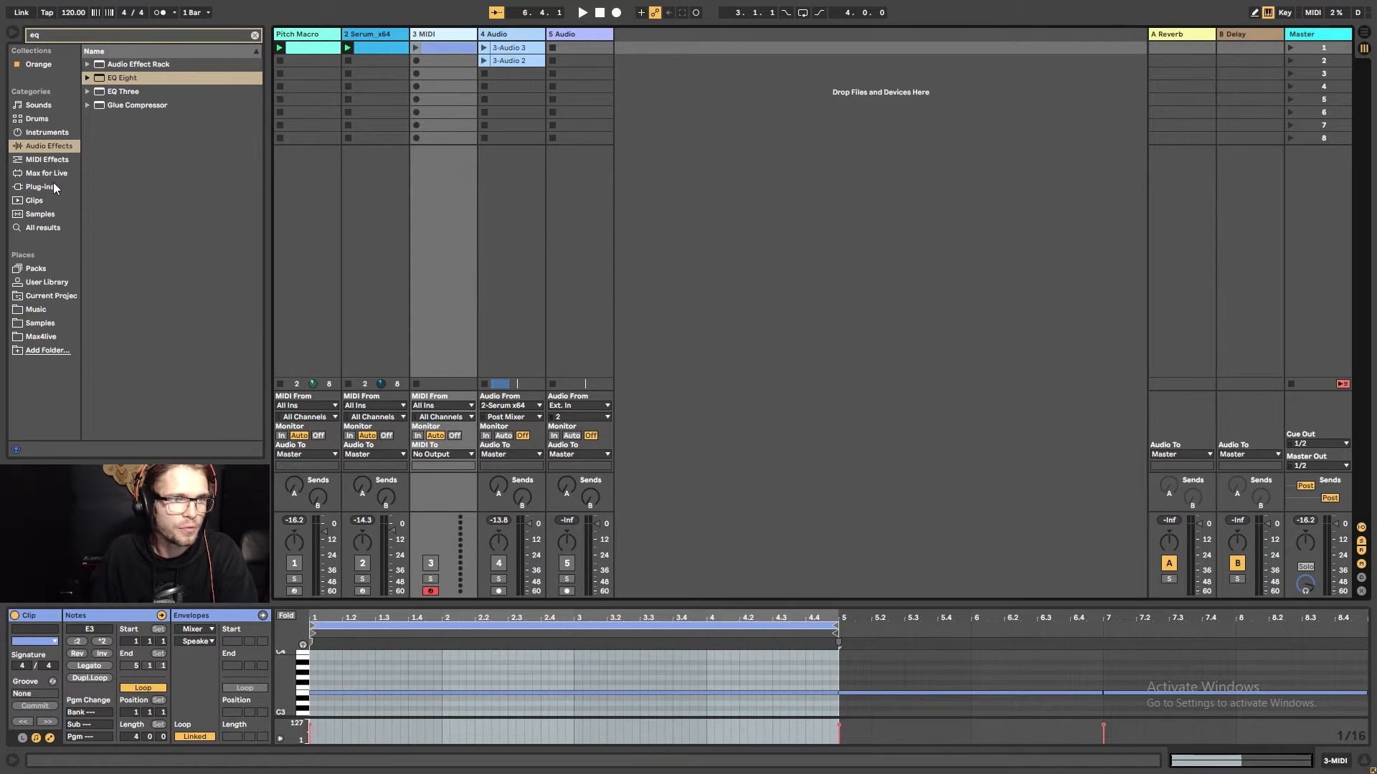
# Find Serum_x64 among the plug-ins, load it on the third track, and place its window beside the track columns with the clip's notes shown.
pyautogui.click(53, 185)
pyautogui.click(243, 33)
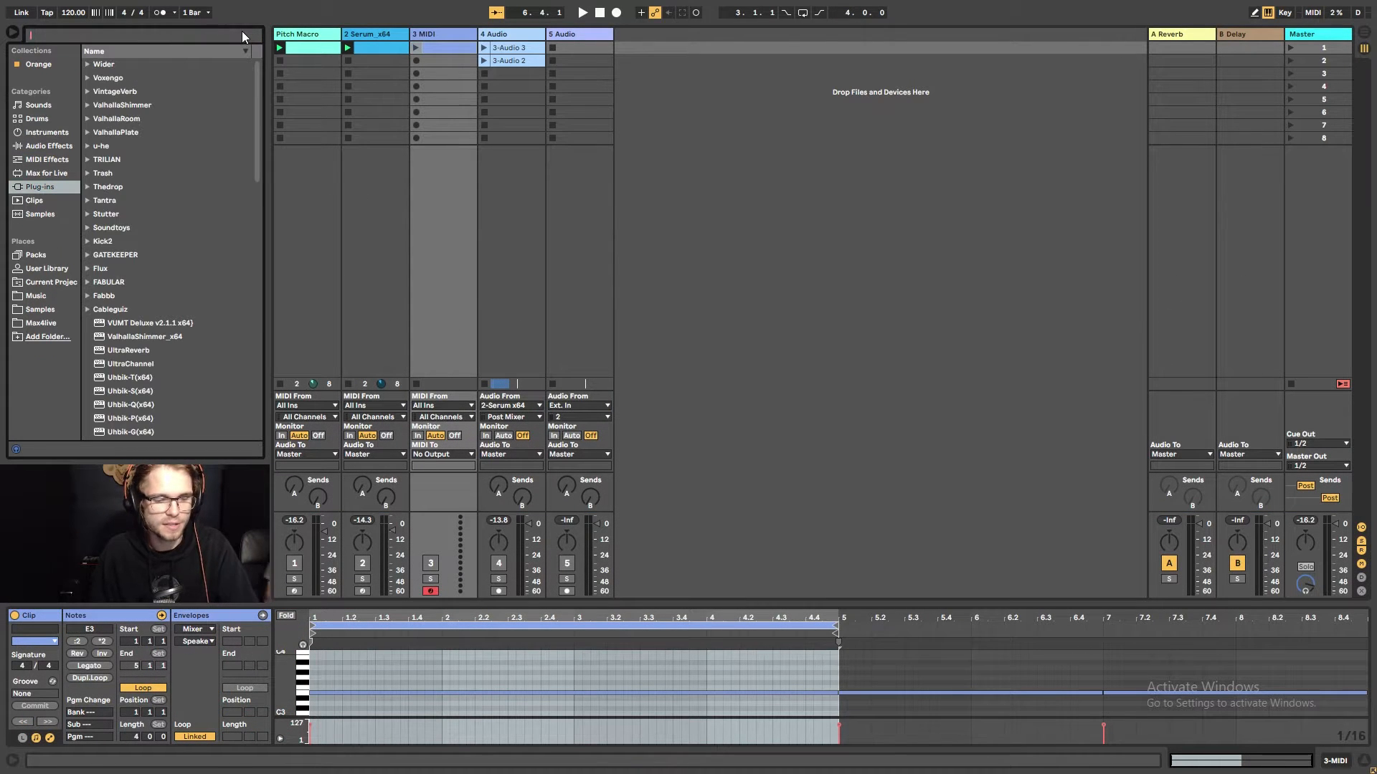
pyautogui.write('seru')
pyautogui.doubleClick(123, 74)
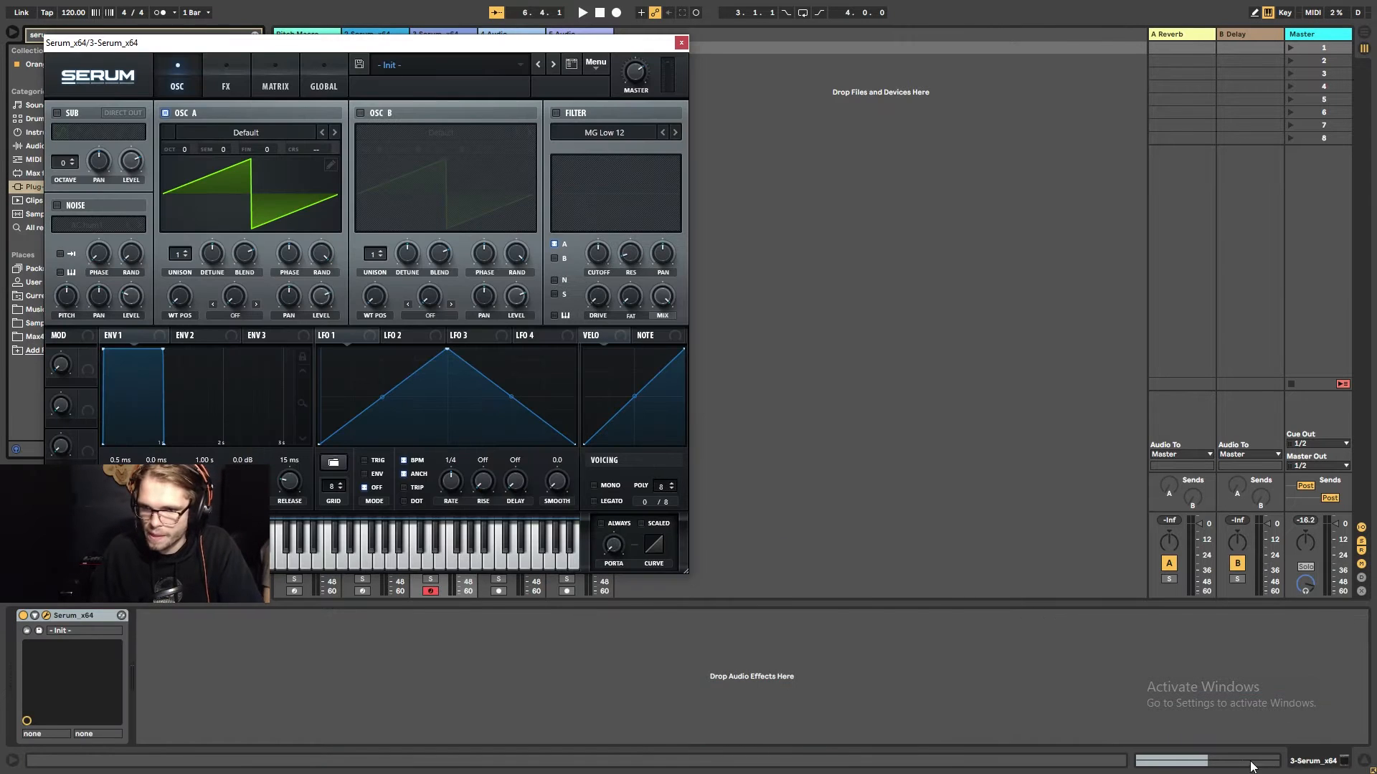
pyautogui.click(1251, 762)
pyautogui.moveTo(474, 56); pyautogui.dragTo(1054, 61)
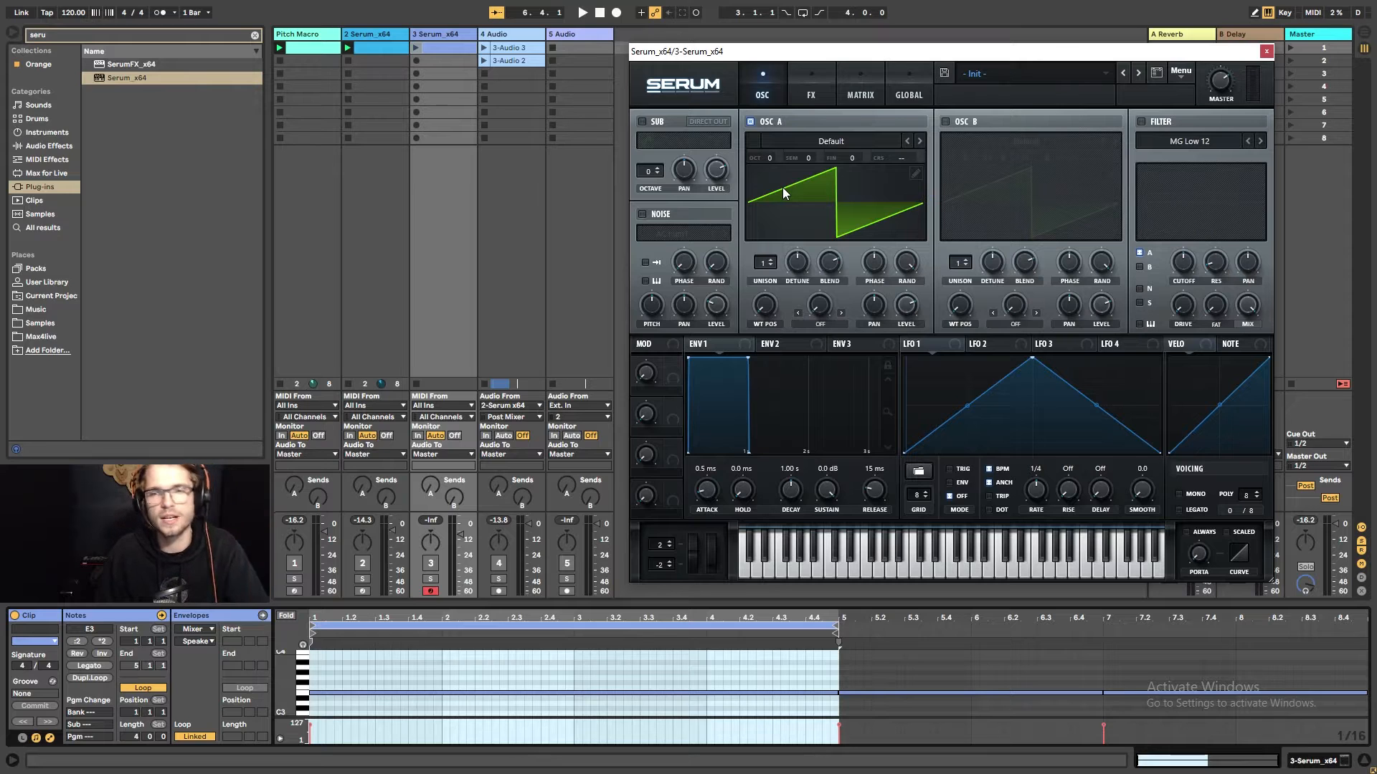
# Launch the new clip, solo the Serum track, and set its volume to about -17 dB.
pyautogui.click(416, 48)
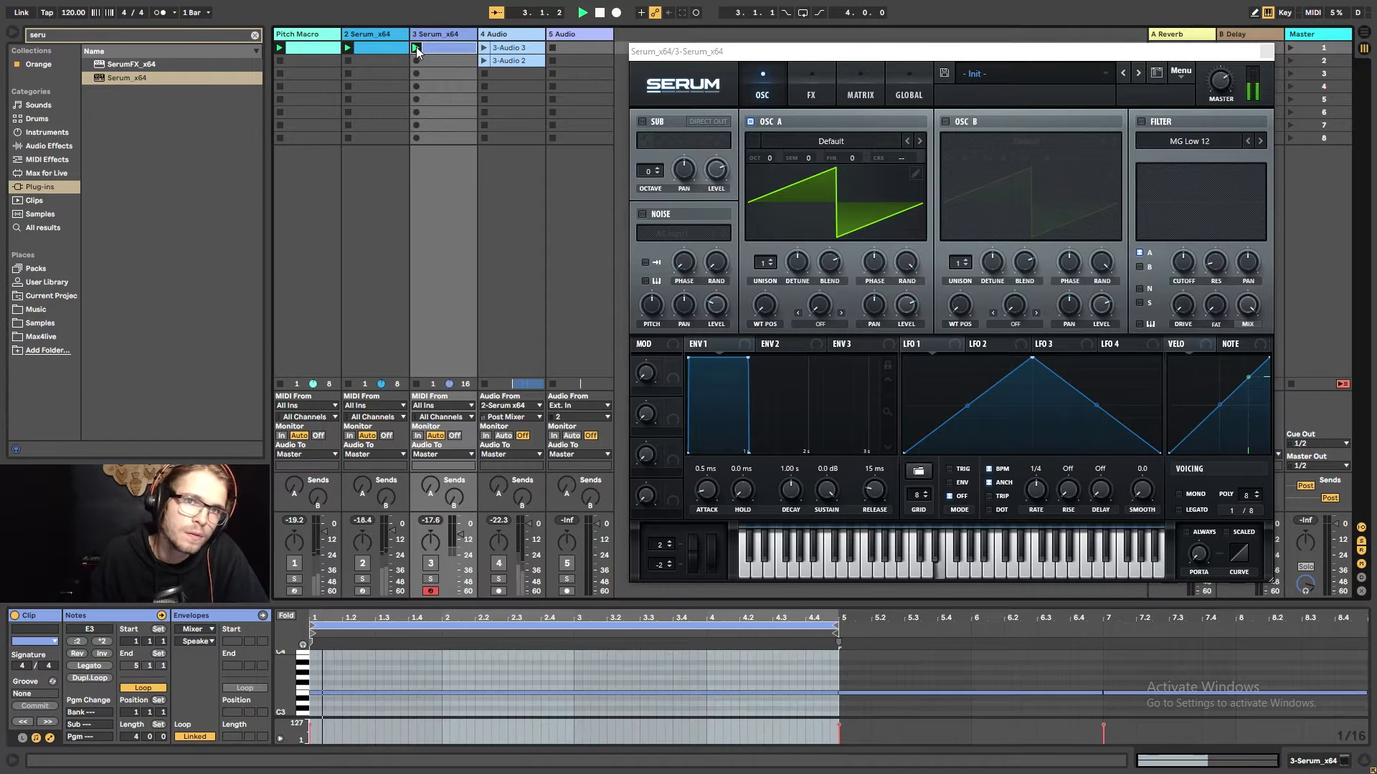
pyautogui.click(431, 579)
pyautogui.moveTo(462, 535); pyautogui.dragTo(463, 542)
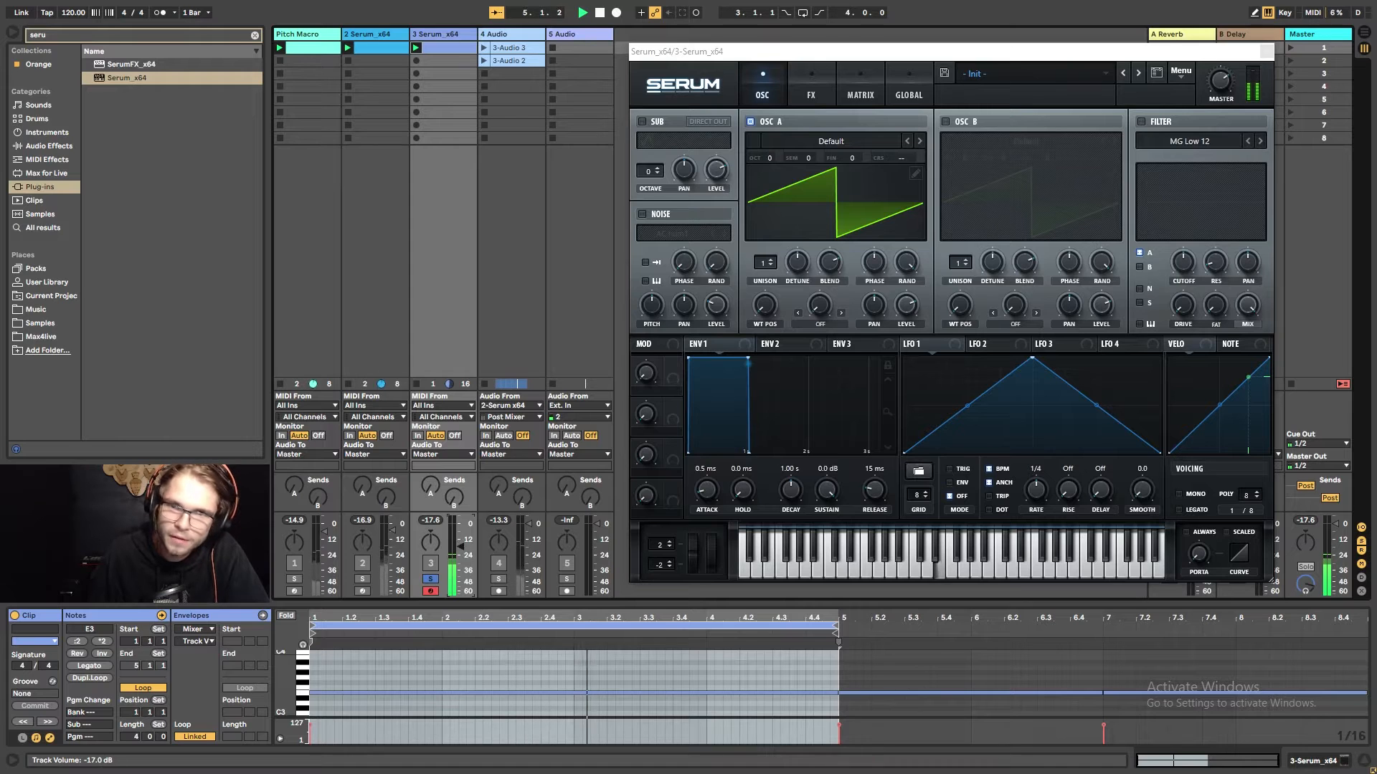
# Transpose the four-bar E3 note down by octaves to E-1 and play the clip.
pyautogui.click(511, 694)
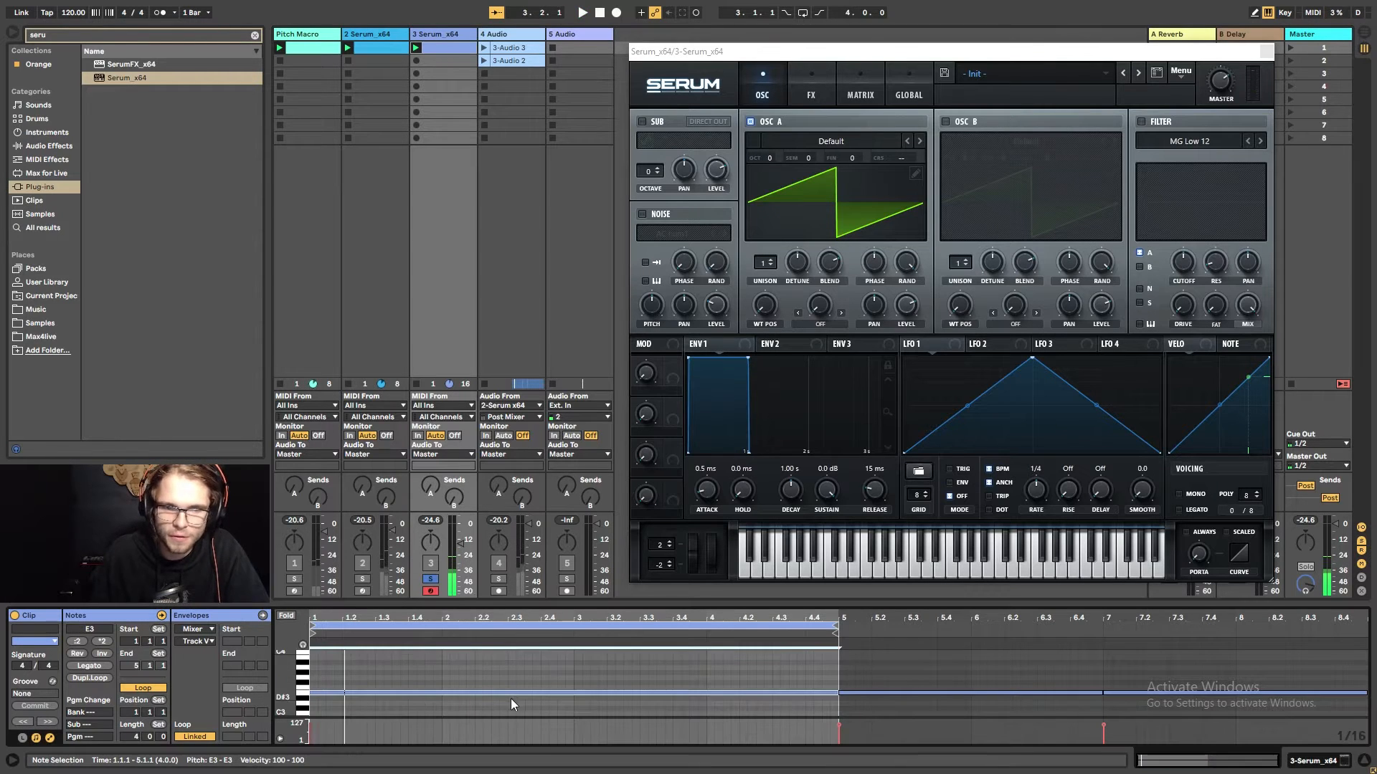
pyautogui.hotkey('shift', 'Down')
pyautogui.hotkey('shift', 'Down')
pyautogui.hotkey('shift', 'Down')
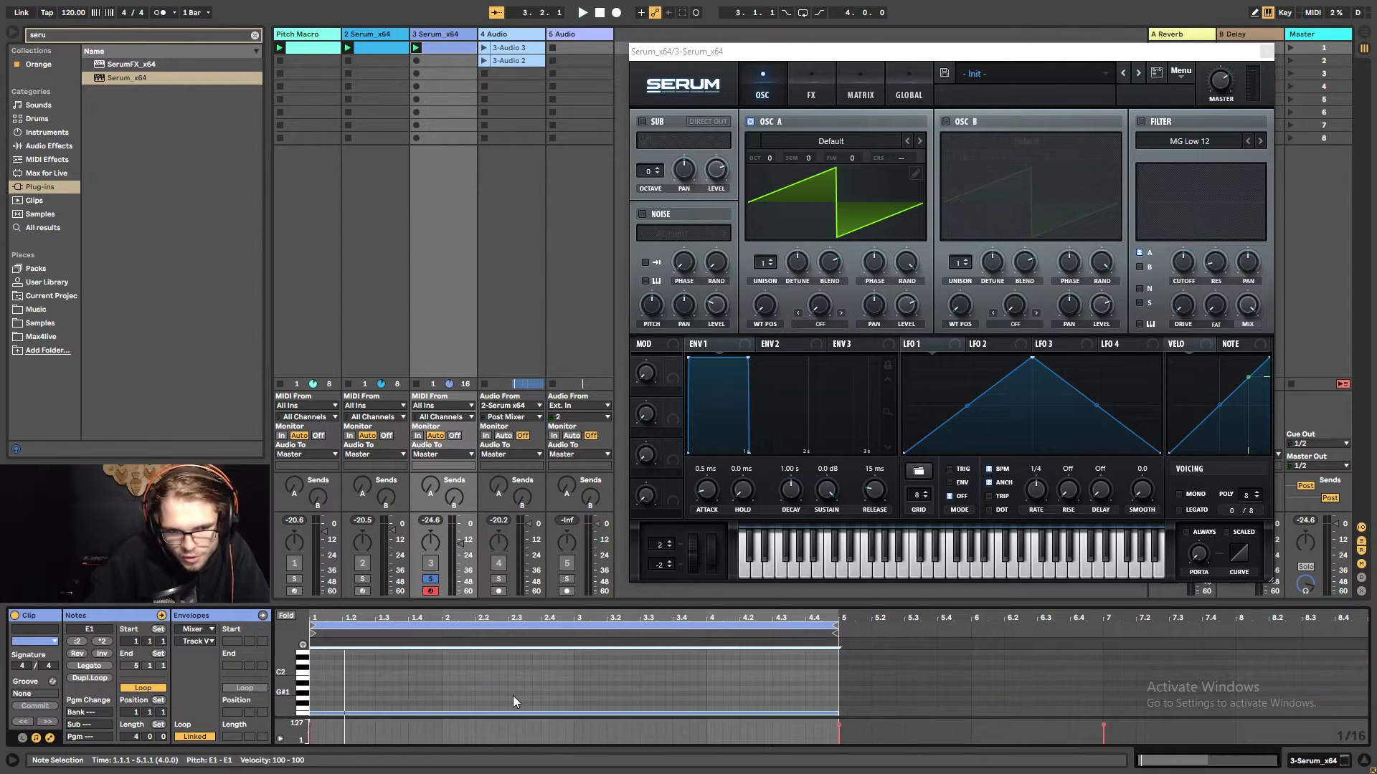
pyautogui.hotkey('shift', 'Down')
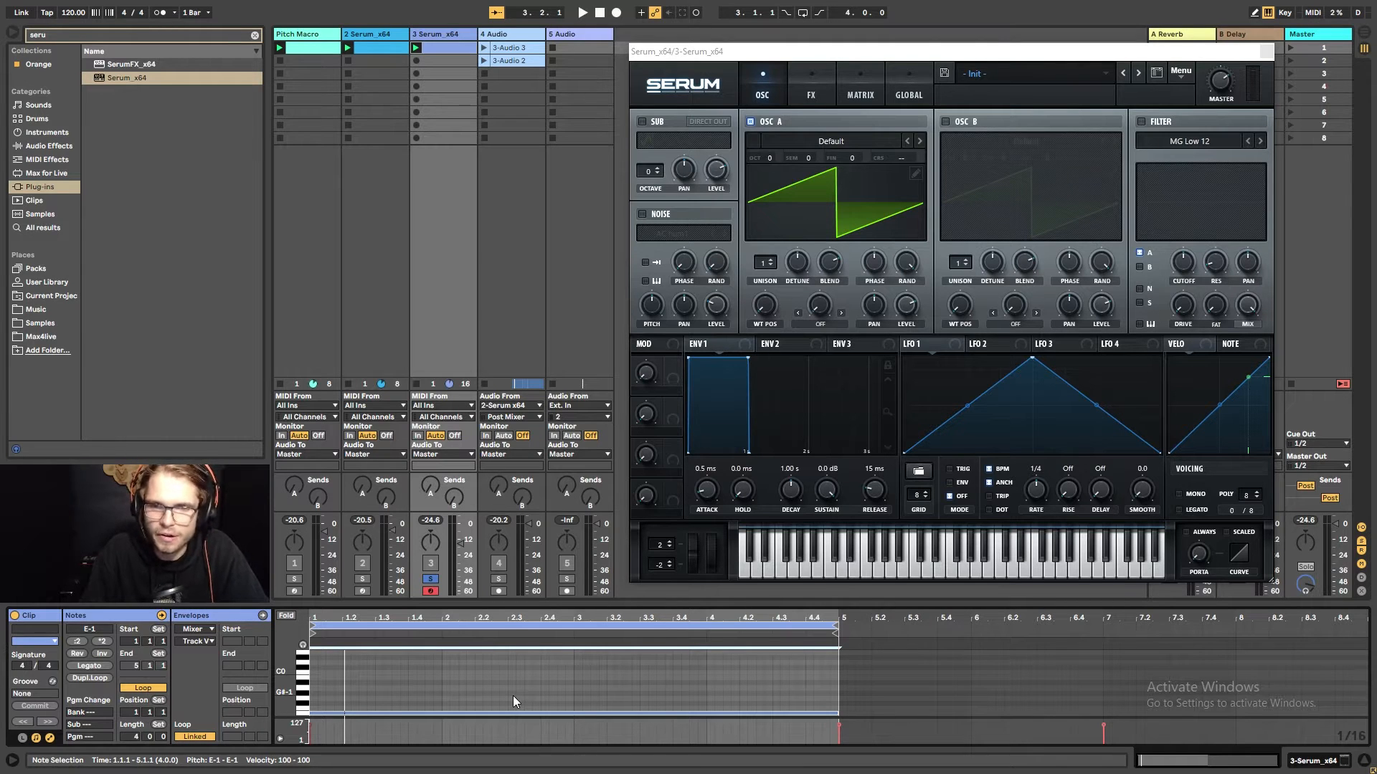
pyautogui.press('space')
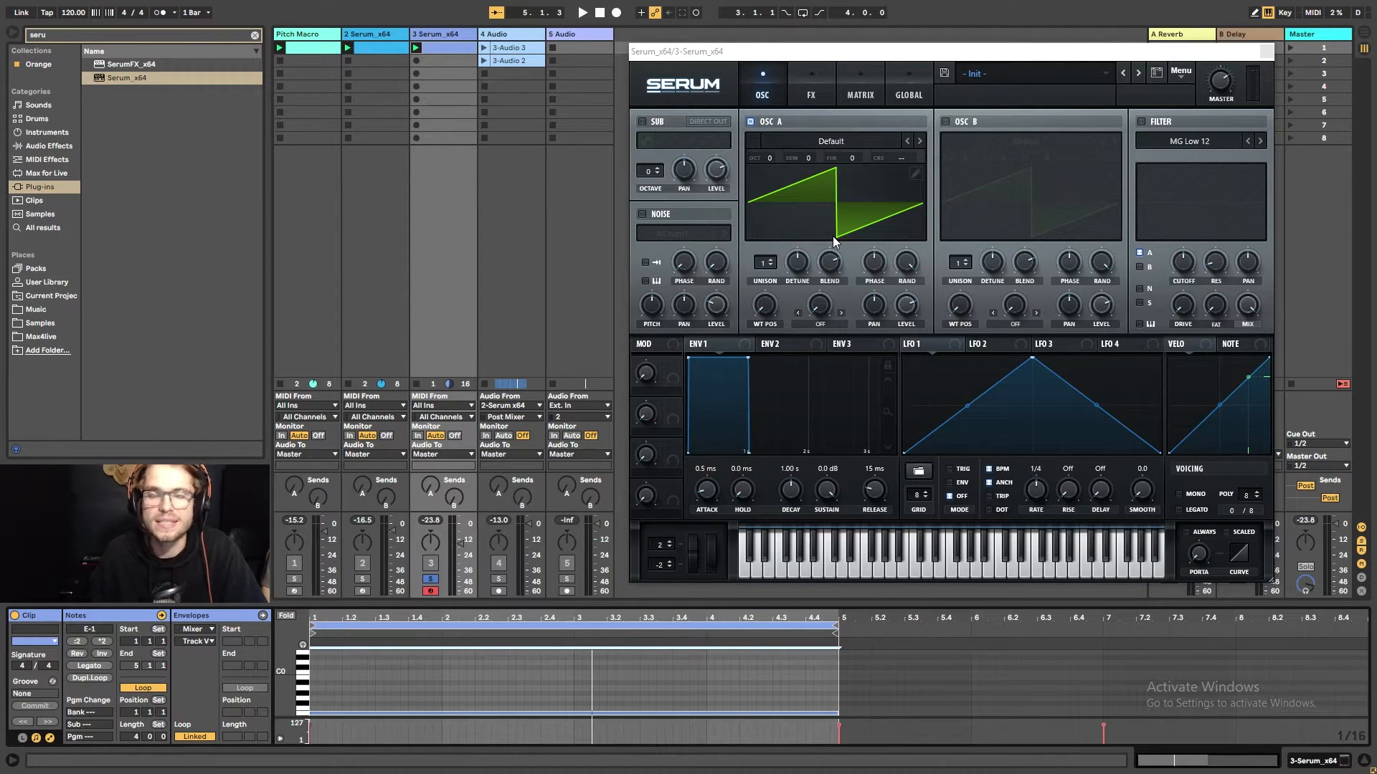
# Load the analog Basic Shapes wavetable in oscillator A and raise its wavetable position past the square to a narrower pulse wave.
pyautogui.click(827, 147)
pyautogui.moveTo(833, 159)
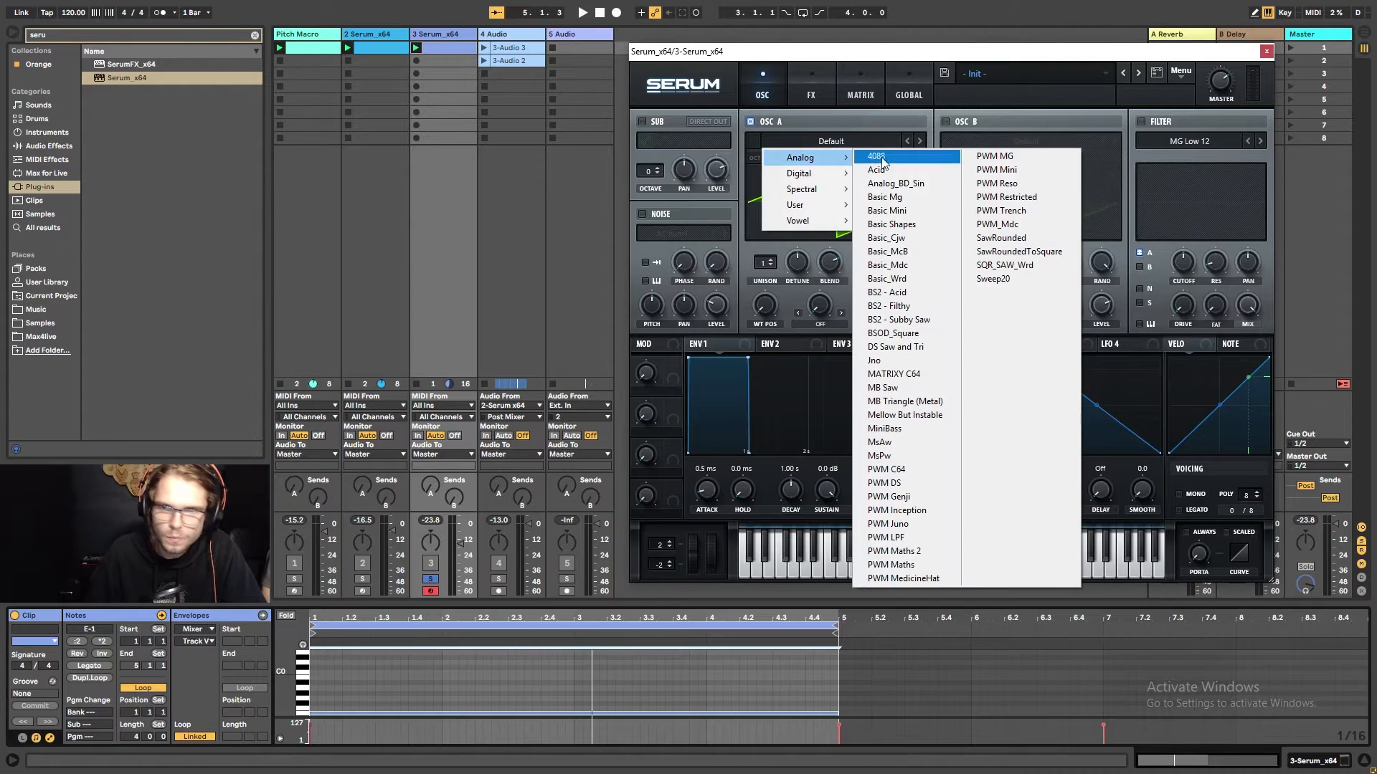
pyautogui.click(889, 224)
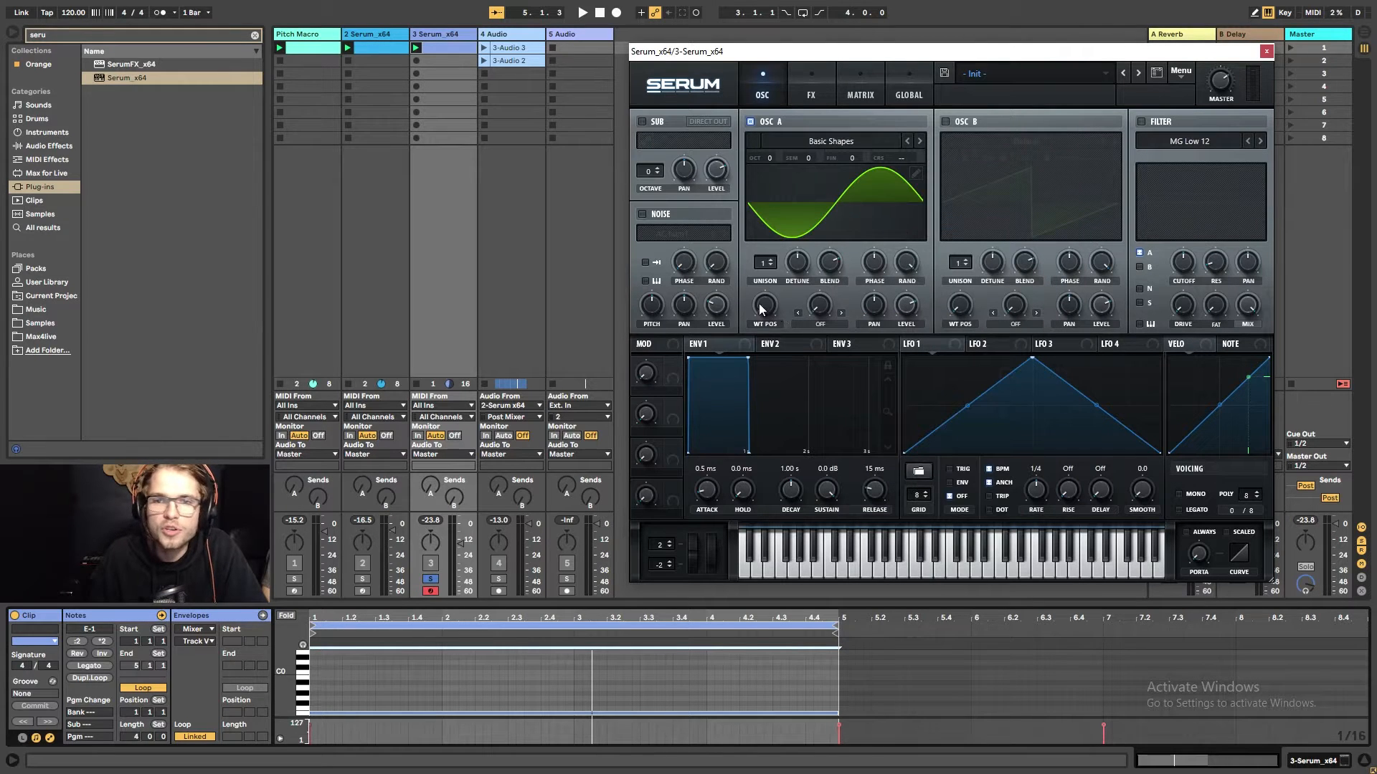
pyautogui.moveTo(761, 309); pyautogui.dragTo(772, 231)
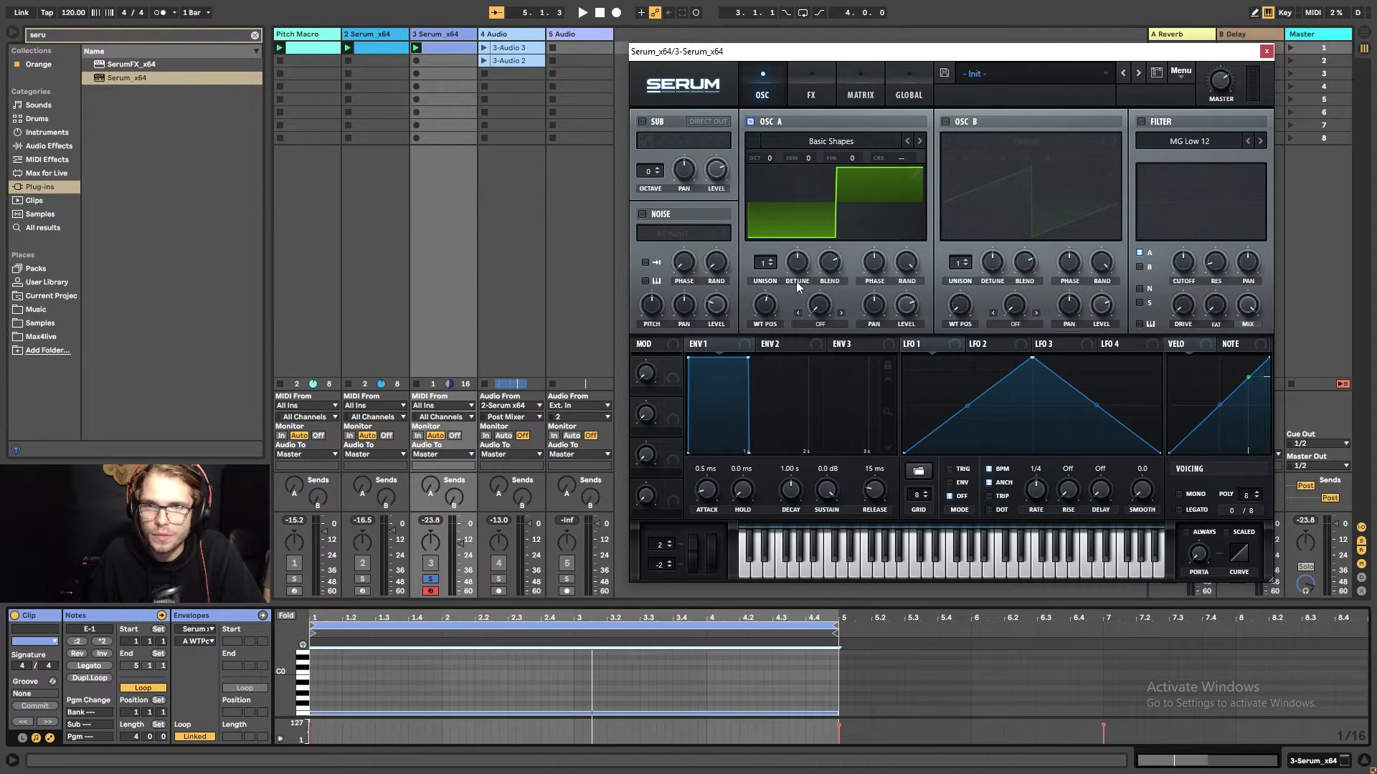
pyautogui.moveTo(771, 313); pyautogui.dragTo(771, 305)
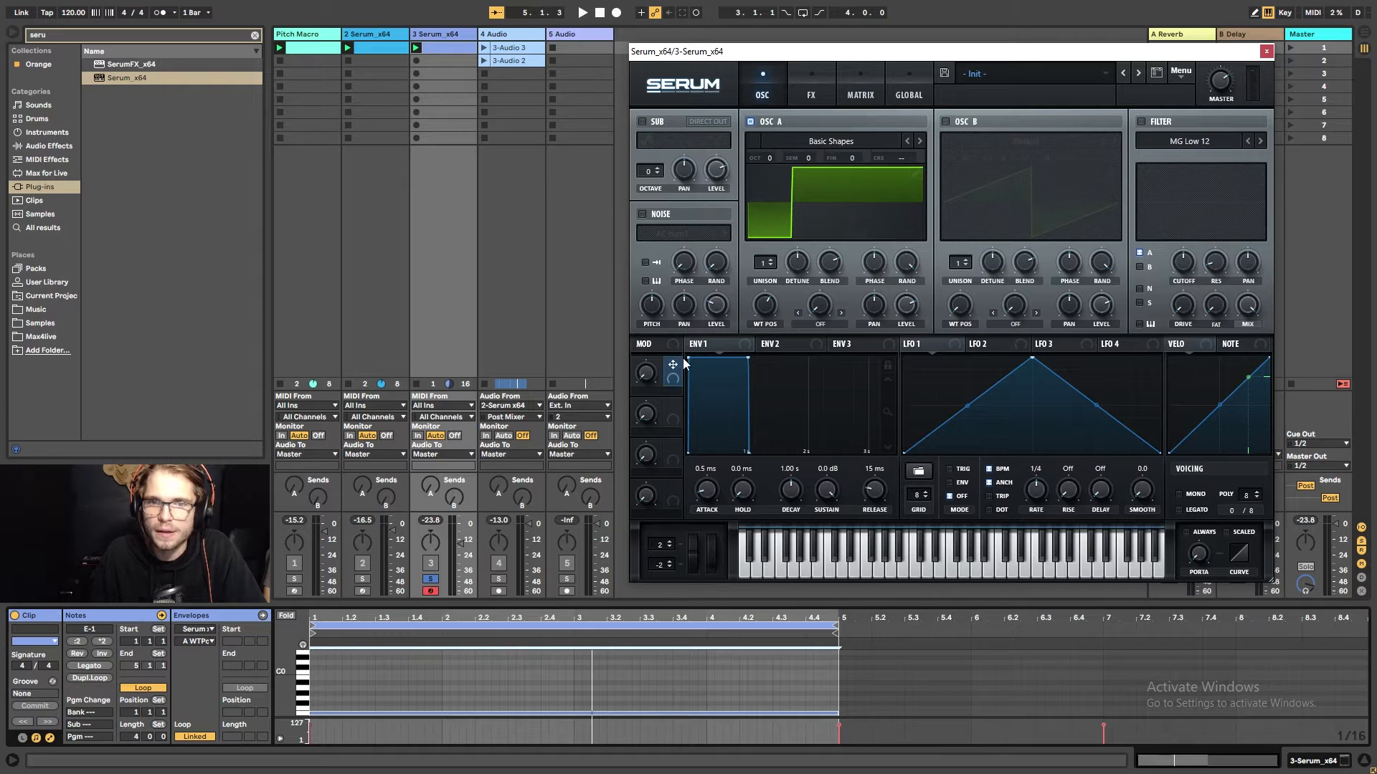
# Assign Macro 1 to oscillator A's coarse pitch and set the modulation amount to -24 in the matrix.
pyautogui.click(814, 85)
pyautogui.click(862, 86)
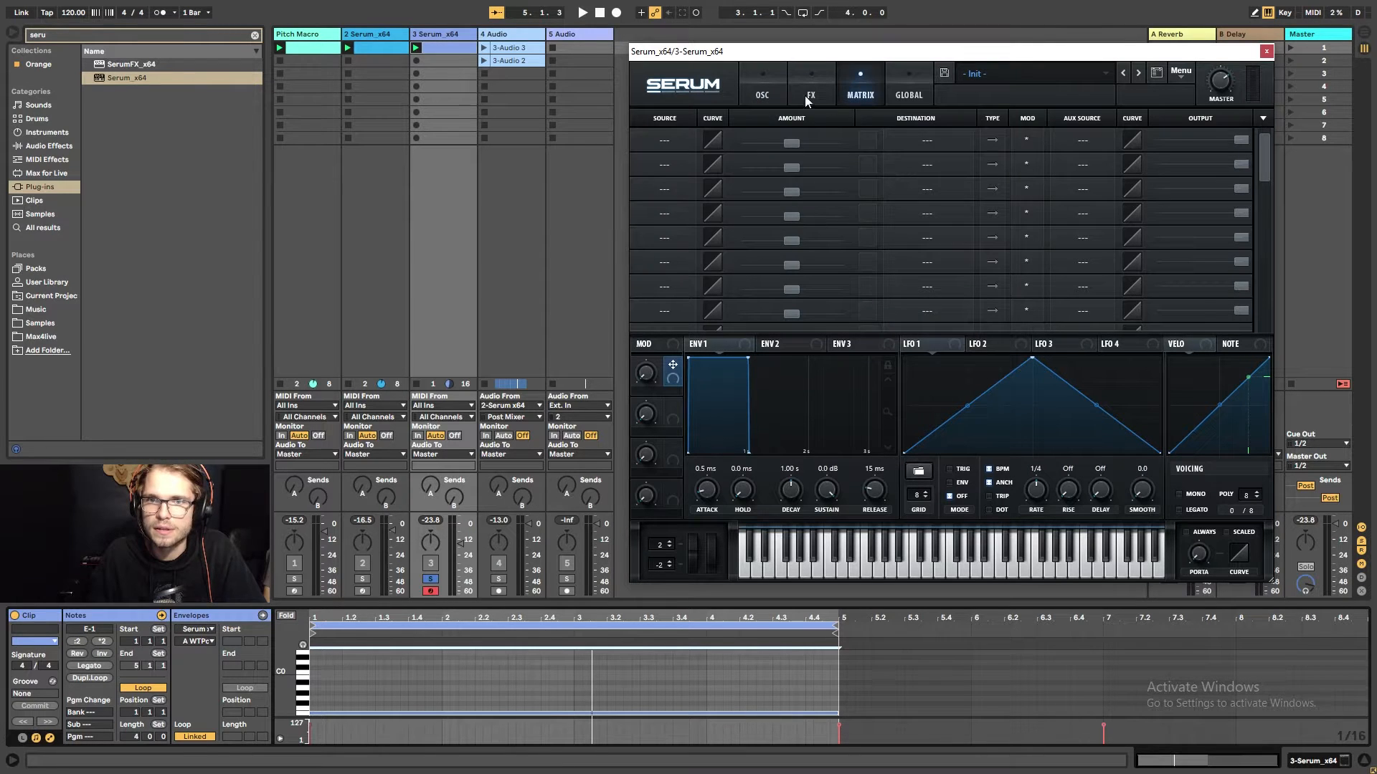
pyautogui.click(773, 87)
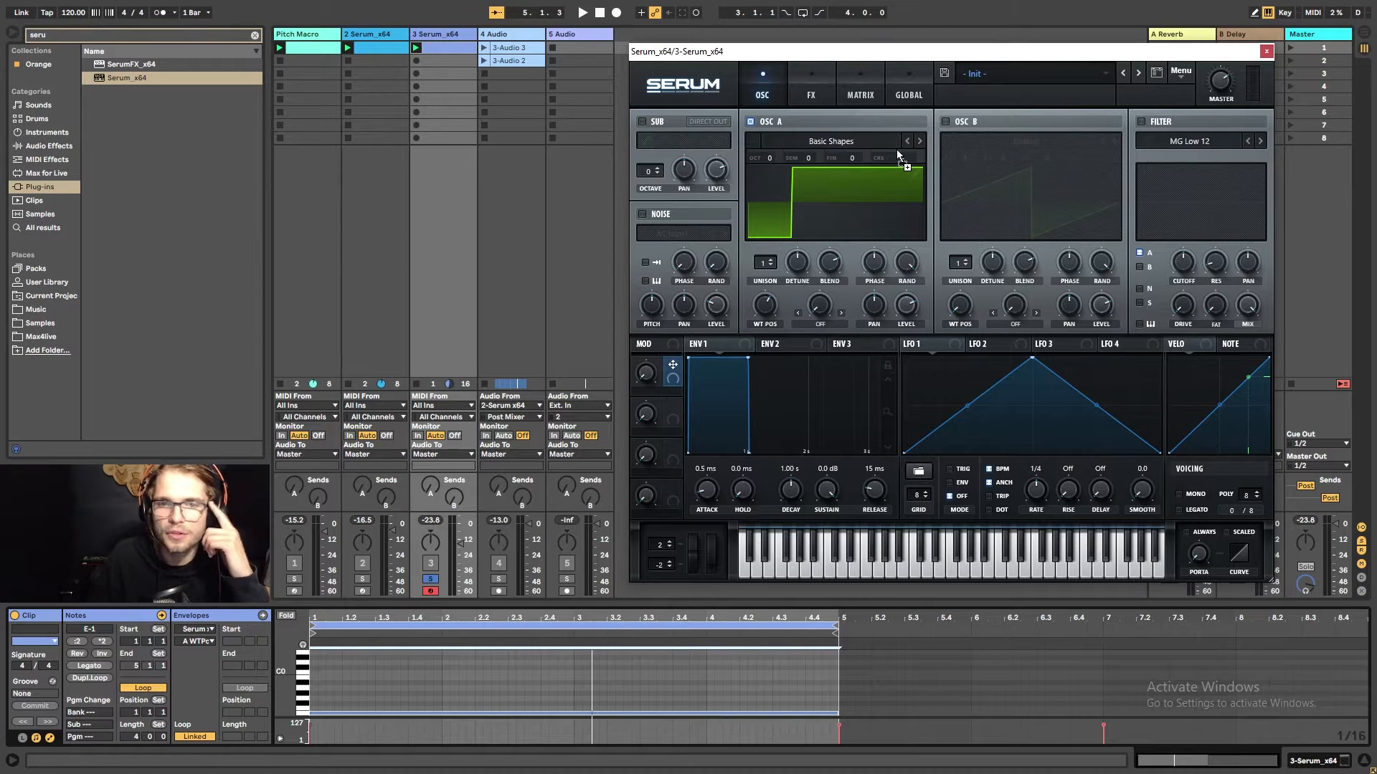
pyautogui.moveTo(904, 164); pyautogui.dragTo(902, 168)
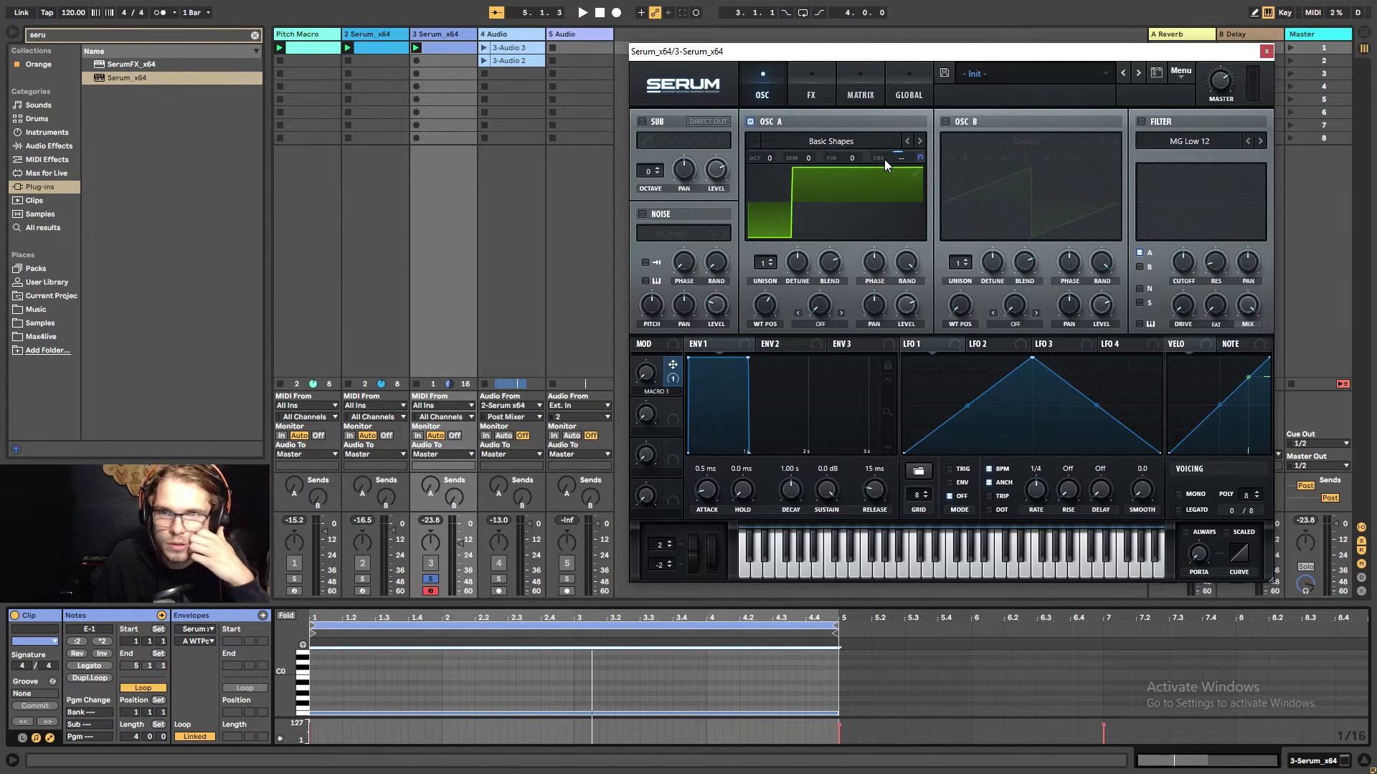
pyautogui.click(876, 97)
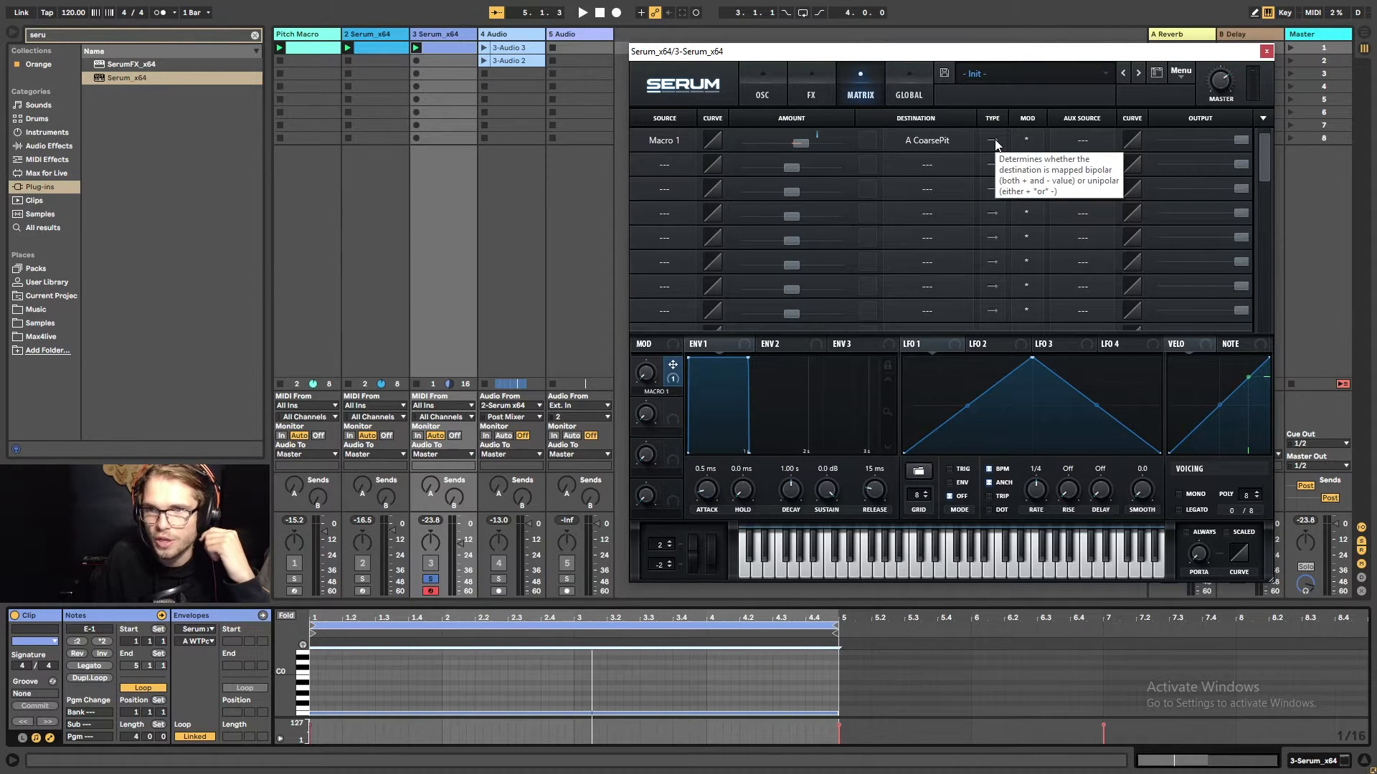
pyautogui.moveTo(799, 142); pyautogui.dragTo(788, 147)
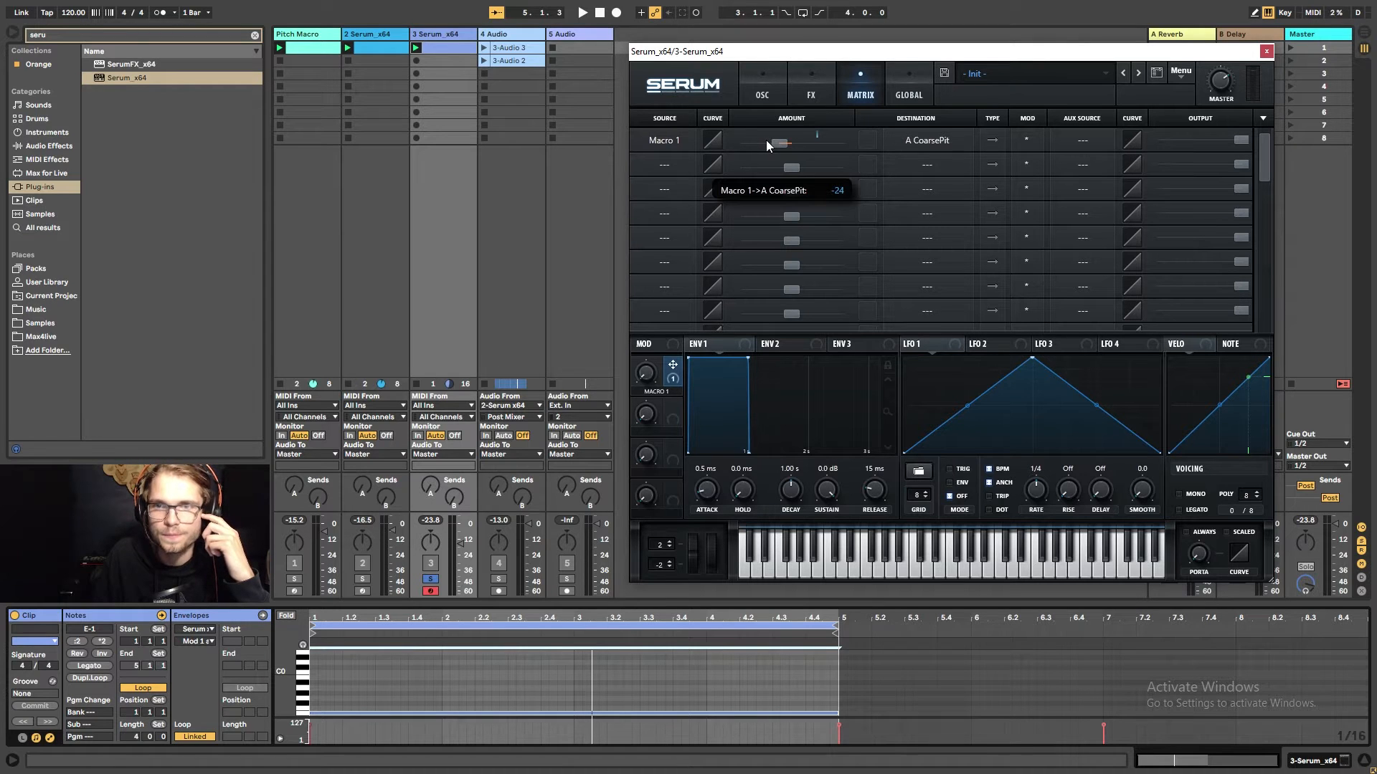
# Play the clip while turning Macro 1 to audition the pitch modulation, returning the macro to 0%.
pyautogui.click(754, 92)
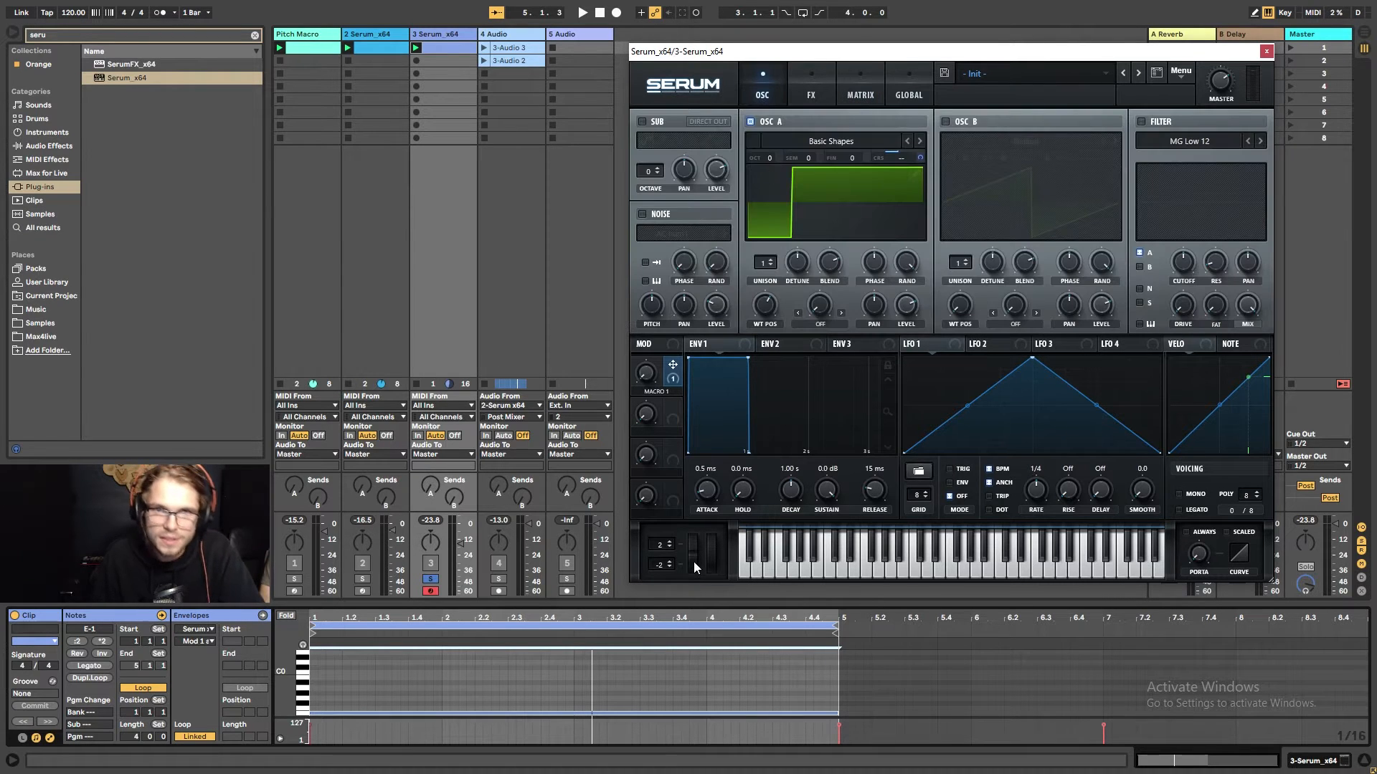
pyautogui.press('space')
pyautogui.moveTo(647, 377); pyautogui.dragTo(647, 370)
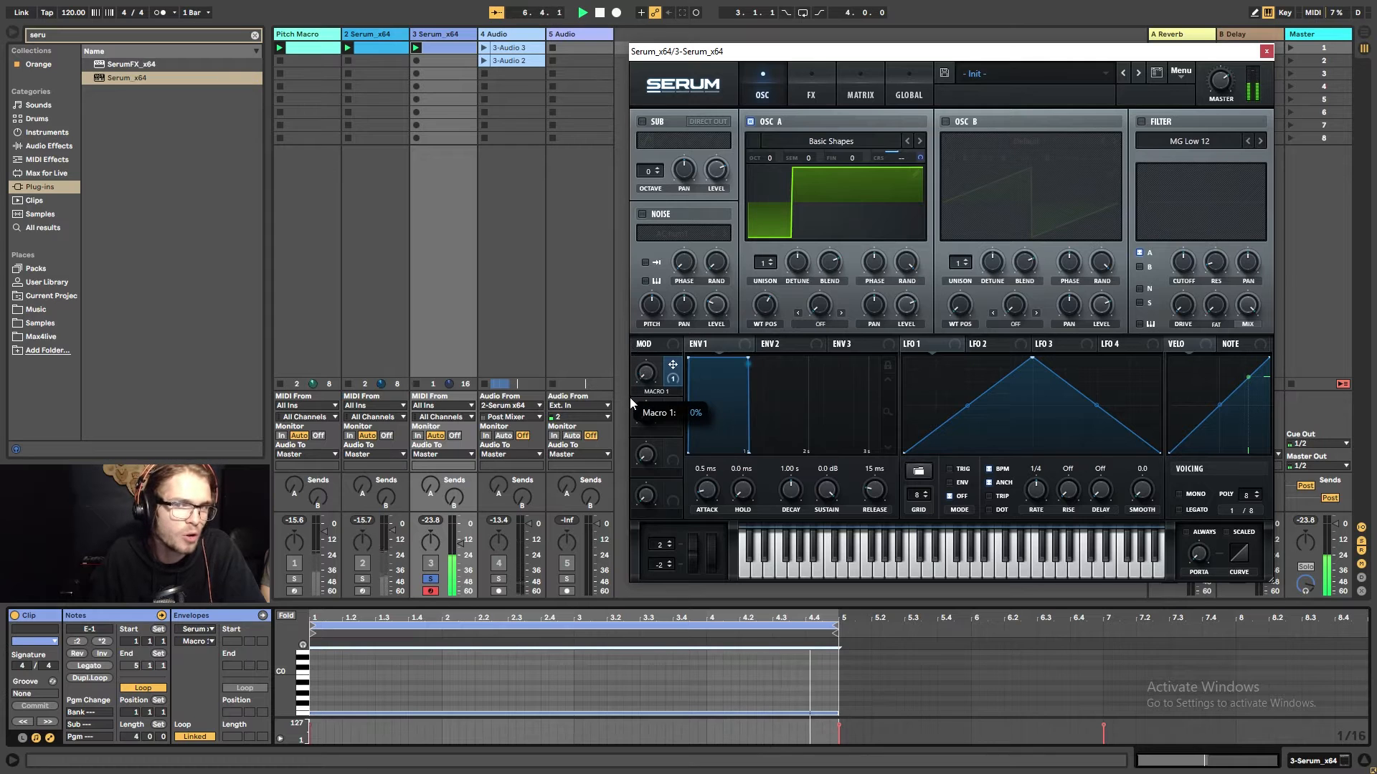
pyautogui.press('space')
# Transpose the four-bar note up two octaves to E1 and play the clip.
pyautogui.click(540, 709)
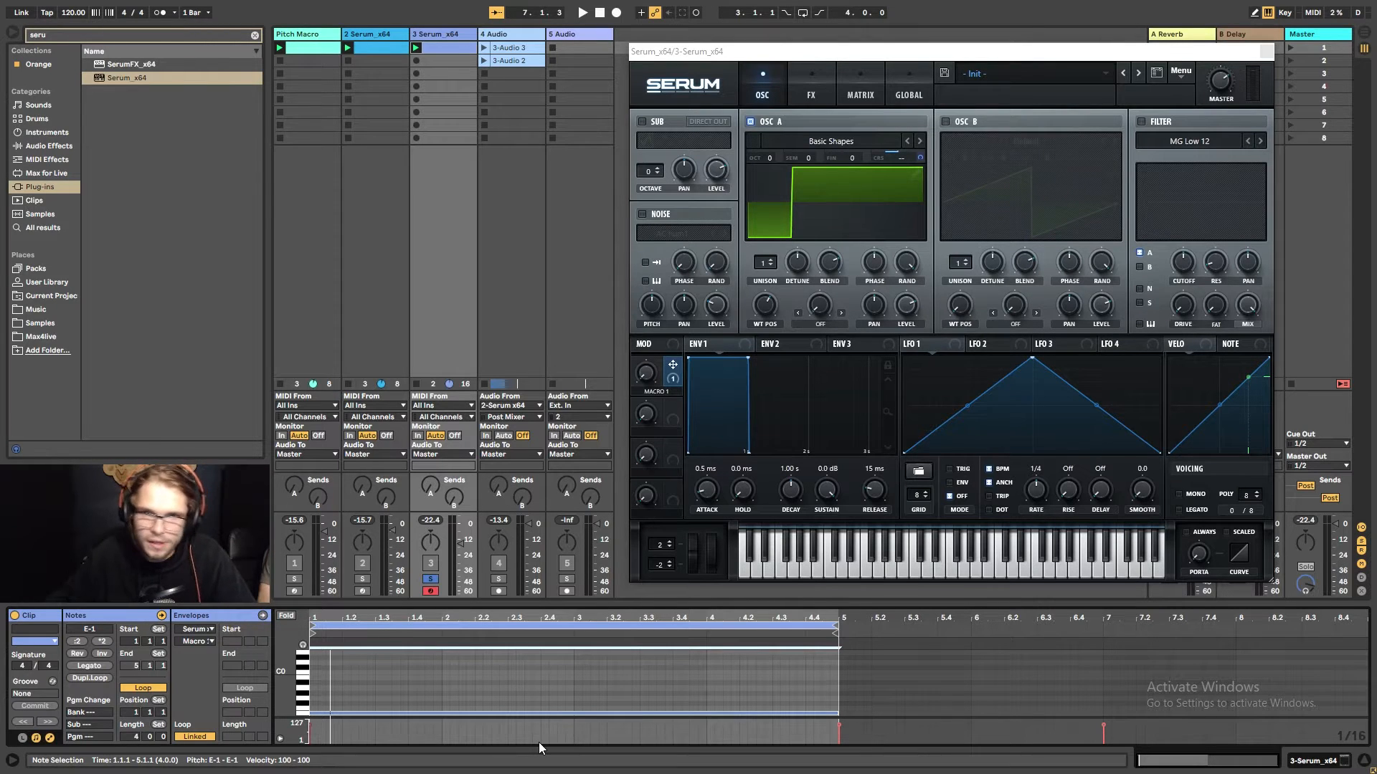
pyautogui.hotkey('shift', 'Up')
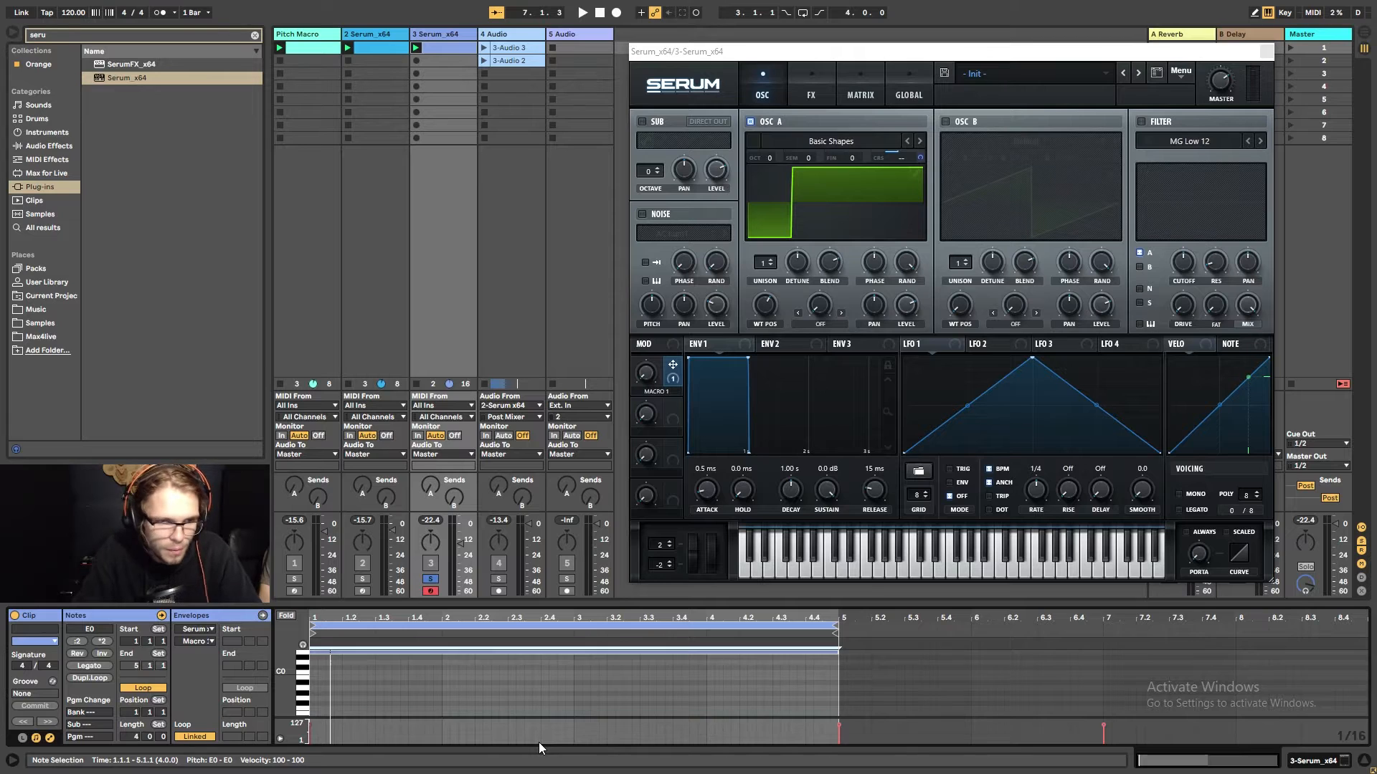
pyautogui.hotkey('shift', 'Up')
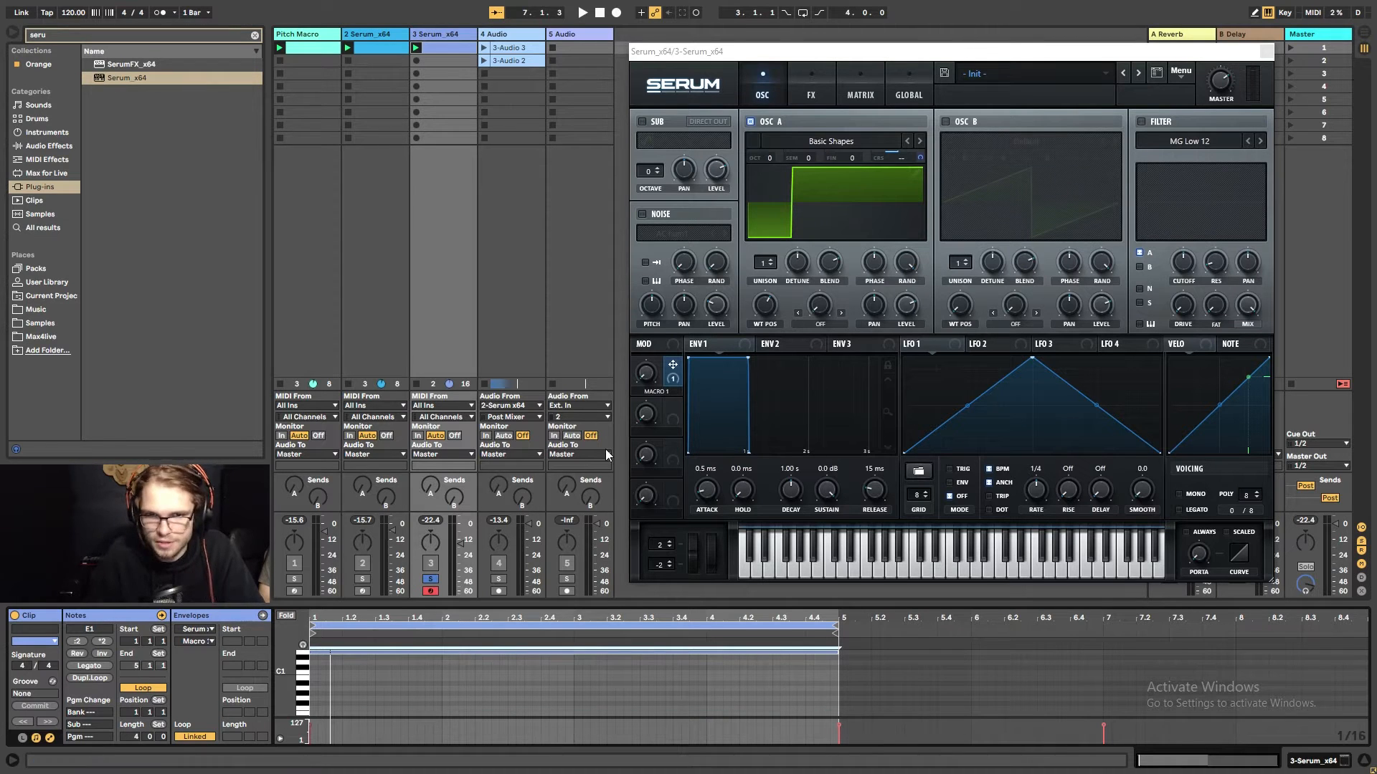
pyautogui.press('space')
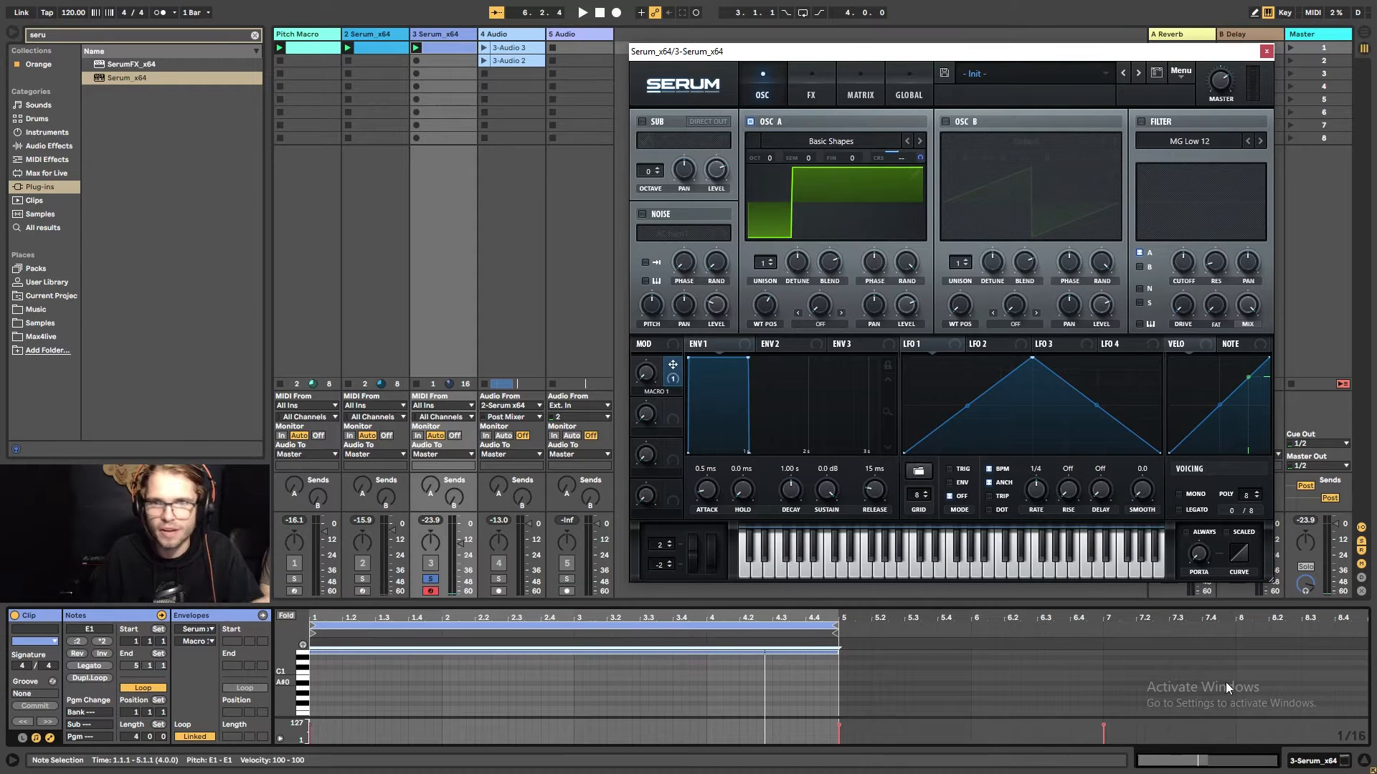
# Show the Serum device on its track and configure Macro 1 as an exposed plug-in parameter.
pyautogui.click(1312, 761)
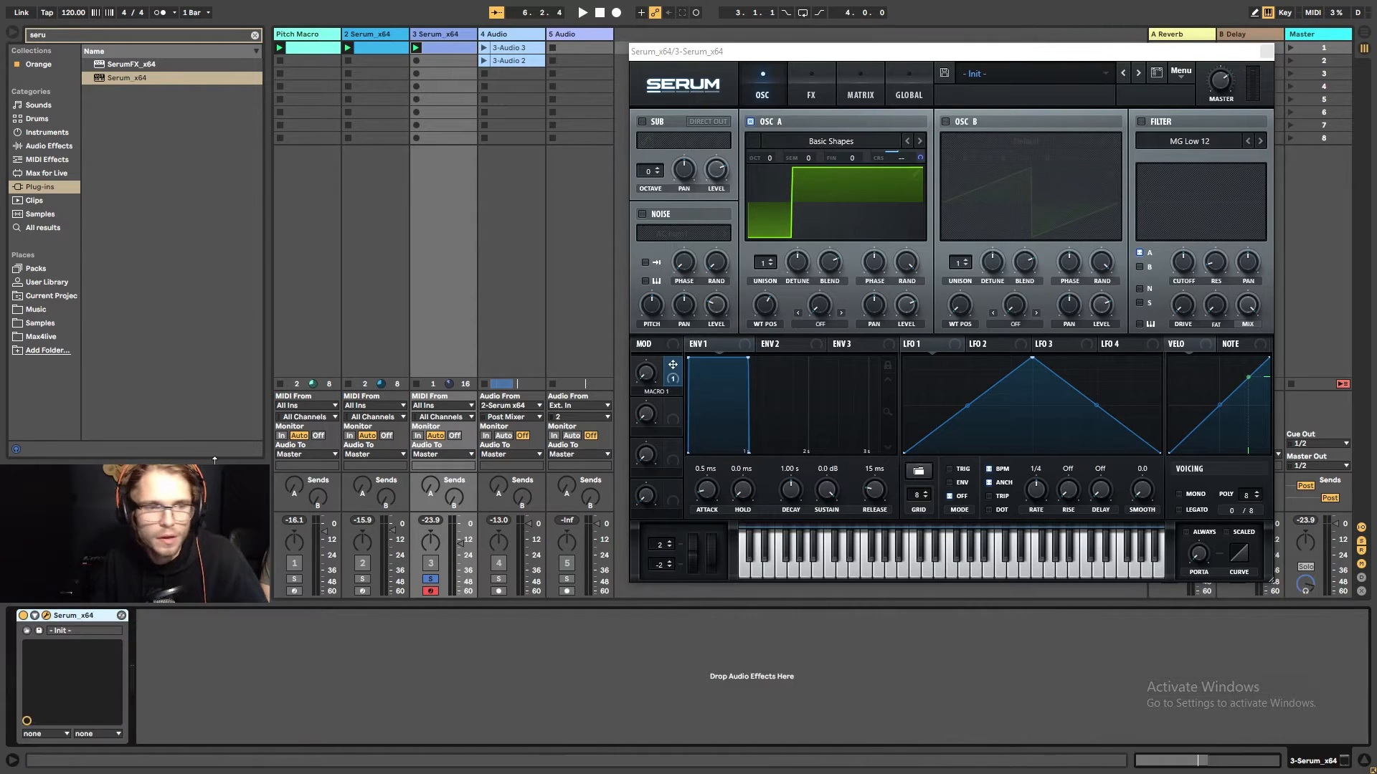
pyautogui.click(35, 616)
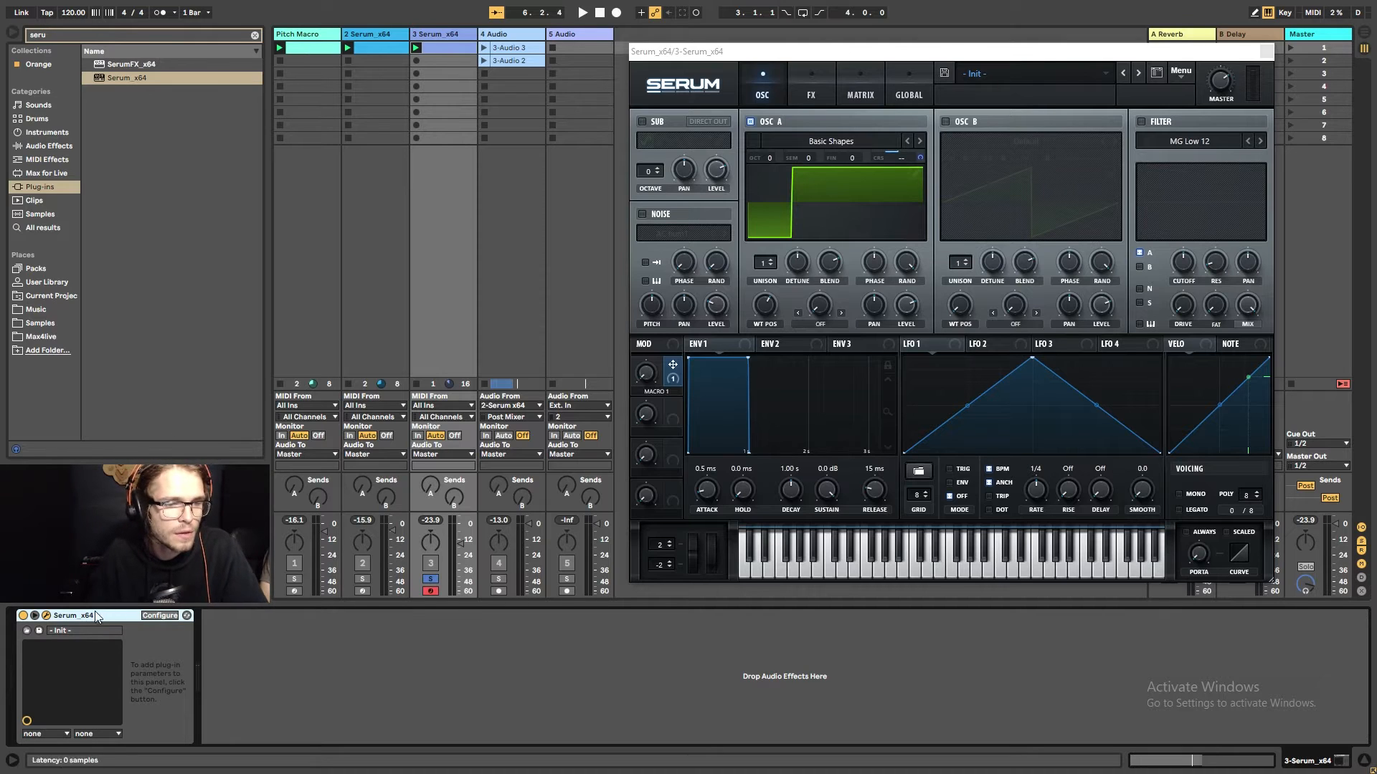
pyautogui.click(157, 616)
pyautogui.click(648, 375)
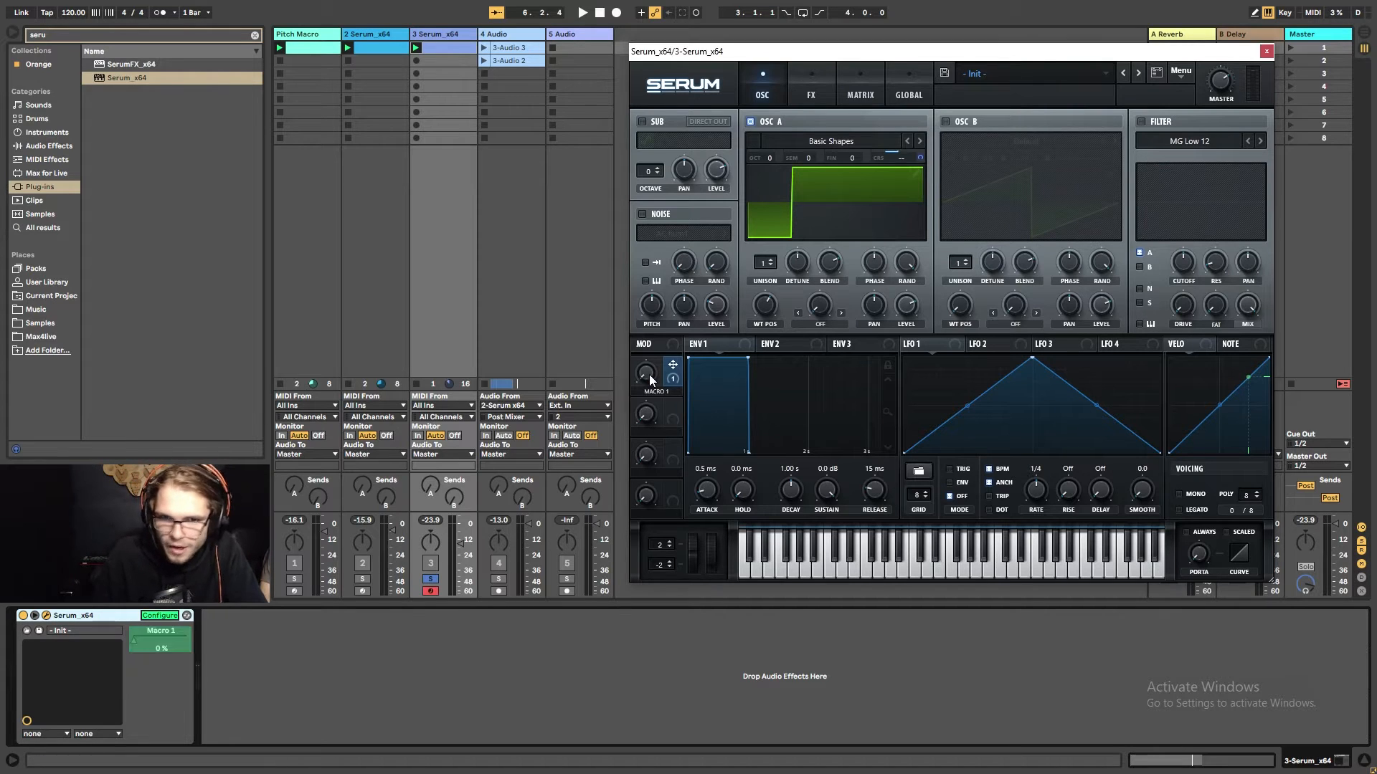
pyautogui.click(158, 616)
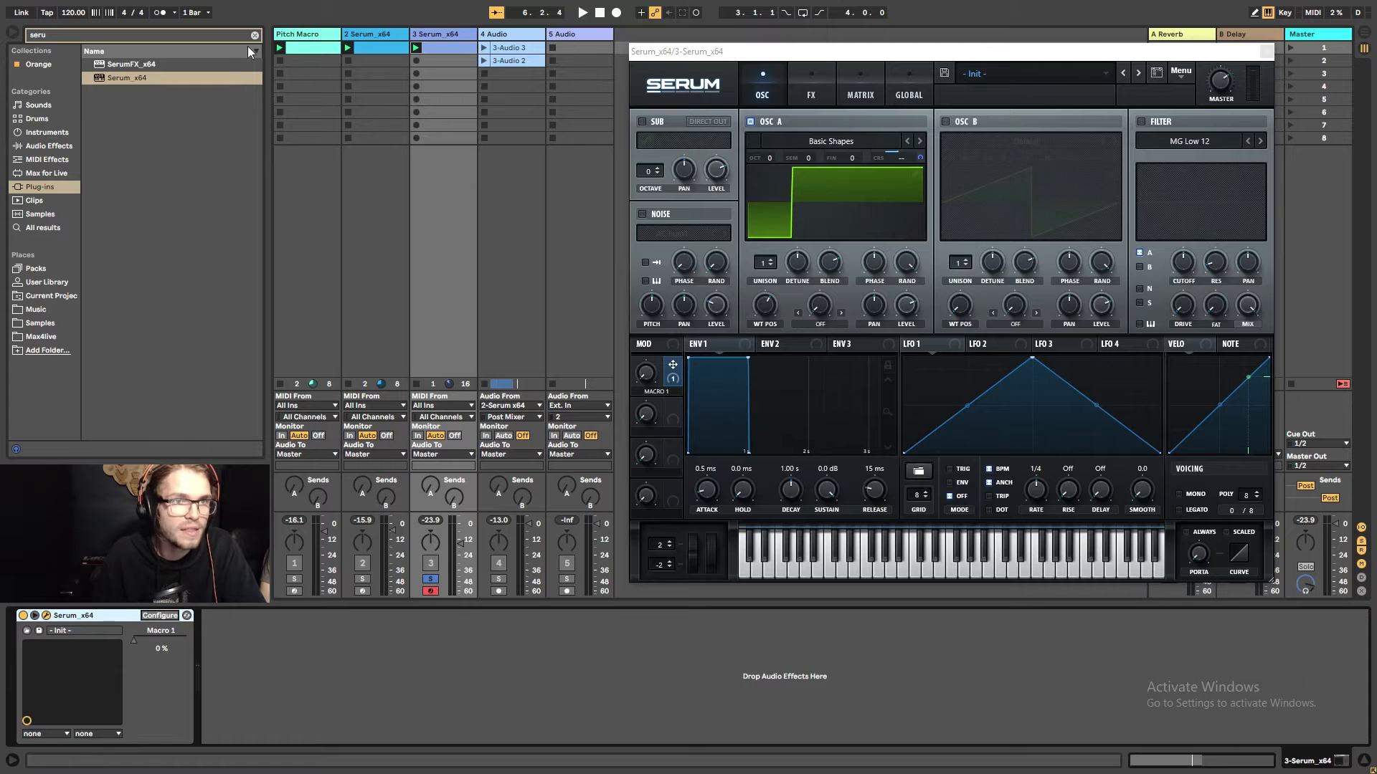
# Add the Max for Live LFO device after Serum and map it to the exposed Macro 1 parameter.
pyautogui.click(254, 35)
pyautogui.click(44, 173)
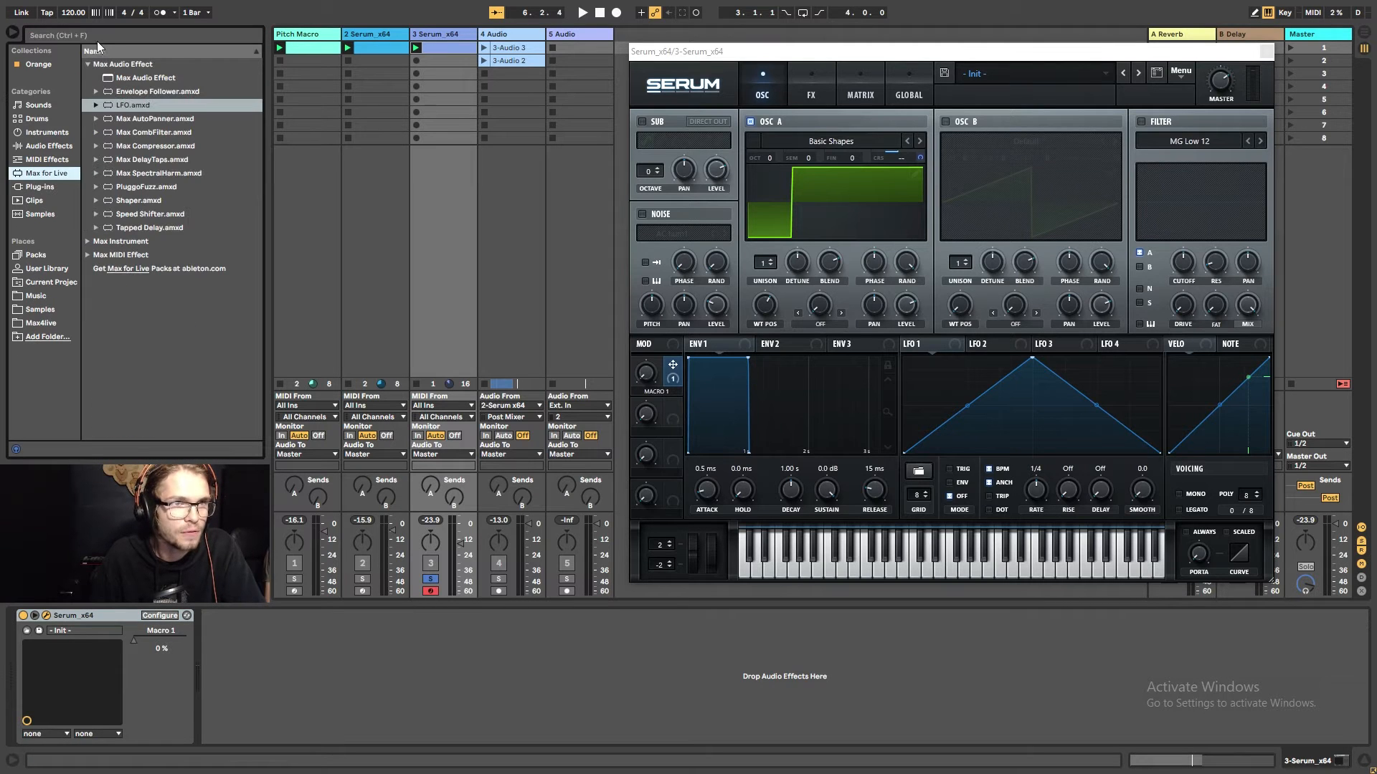
pyautogui.click(126, 105)
pyautogui.moveTo(126, 105); pyautogui.dragTo(268, 653)
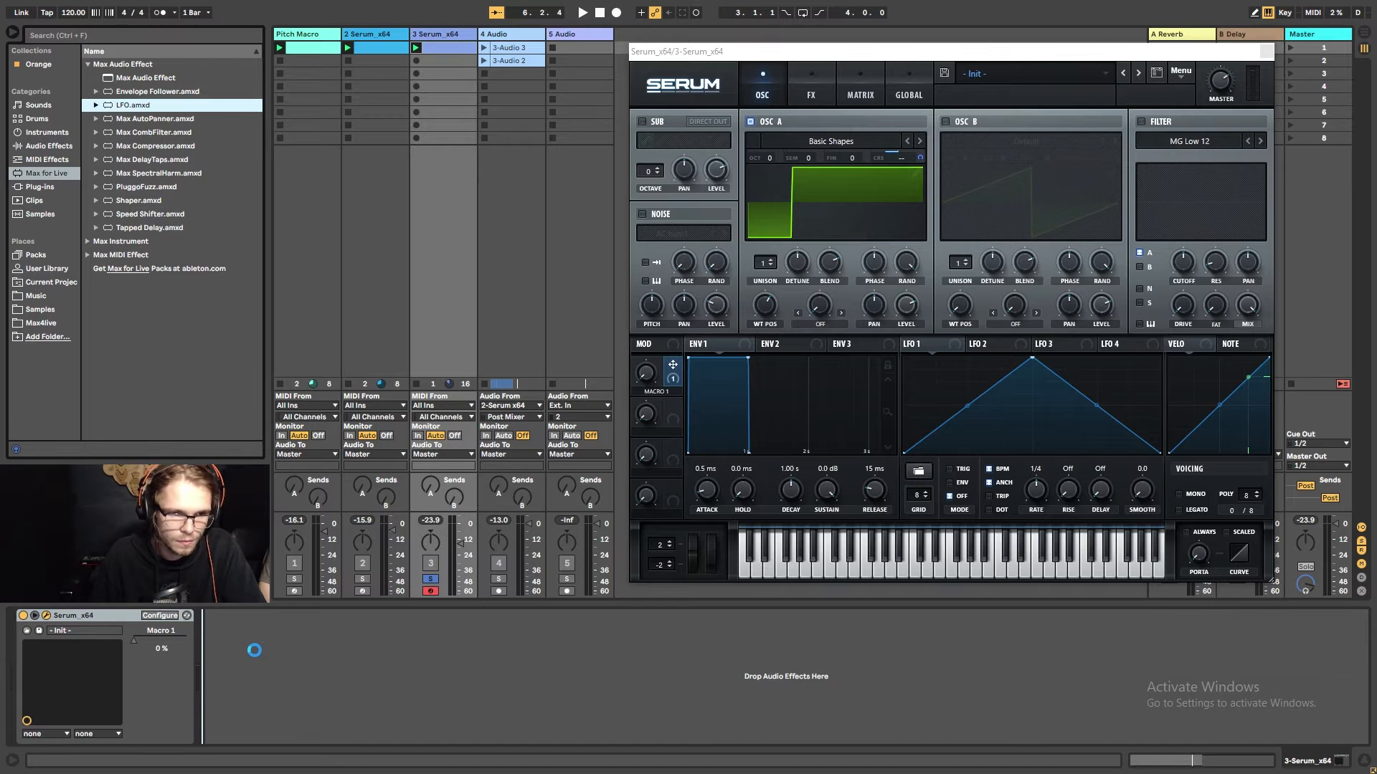
pyautogui.click(145, 638)
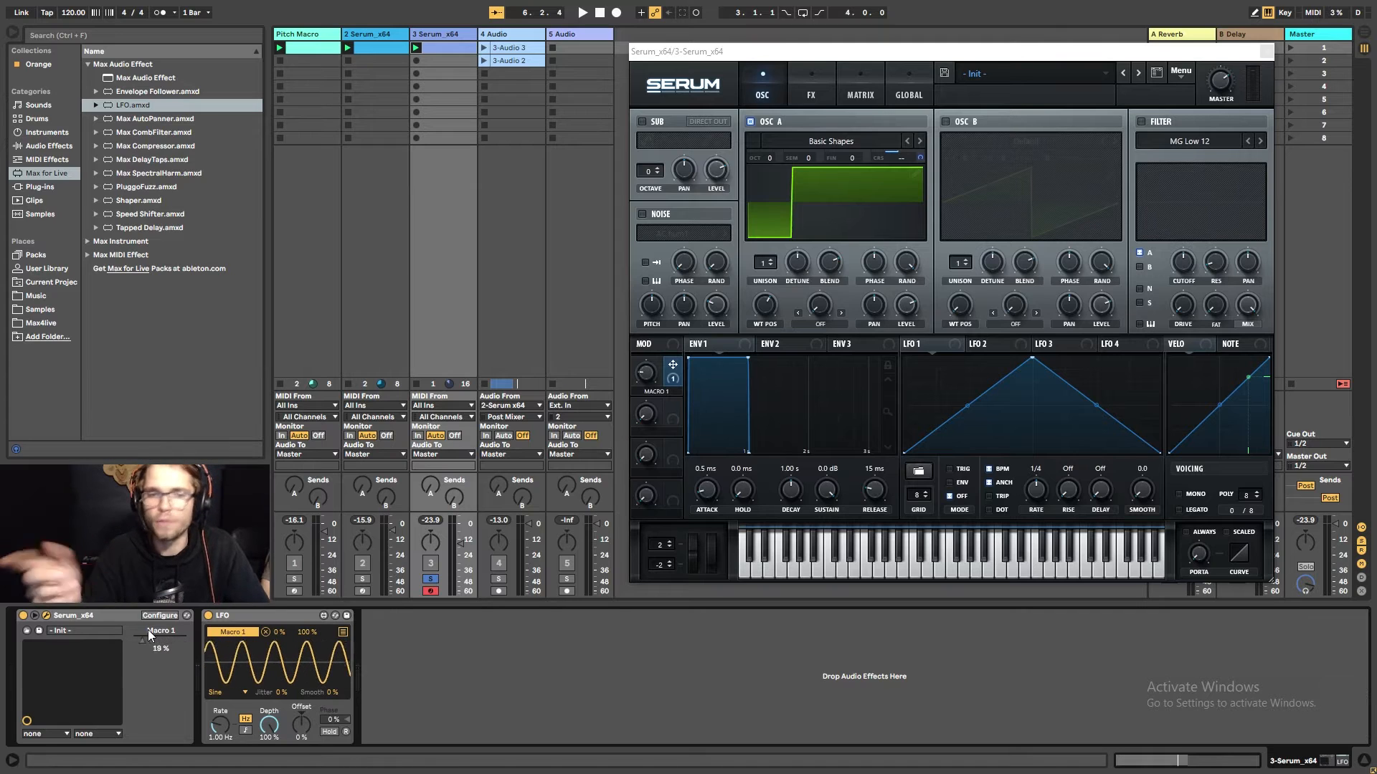
# Sync the LFO to tempo at rate 2 with a Triangle waveform and start playback.
pyautogui.click(245, 730)
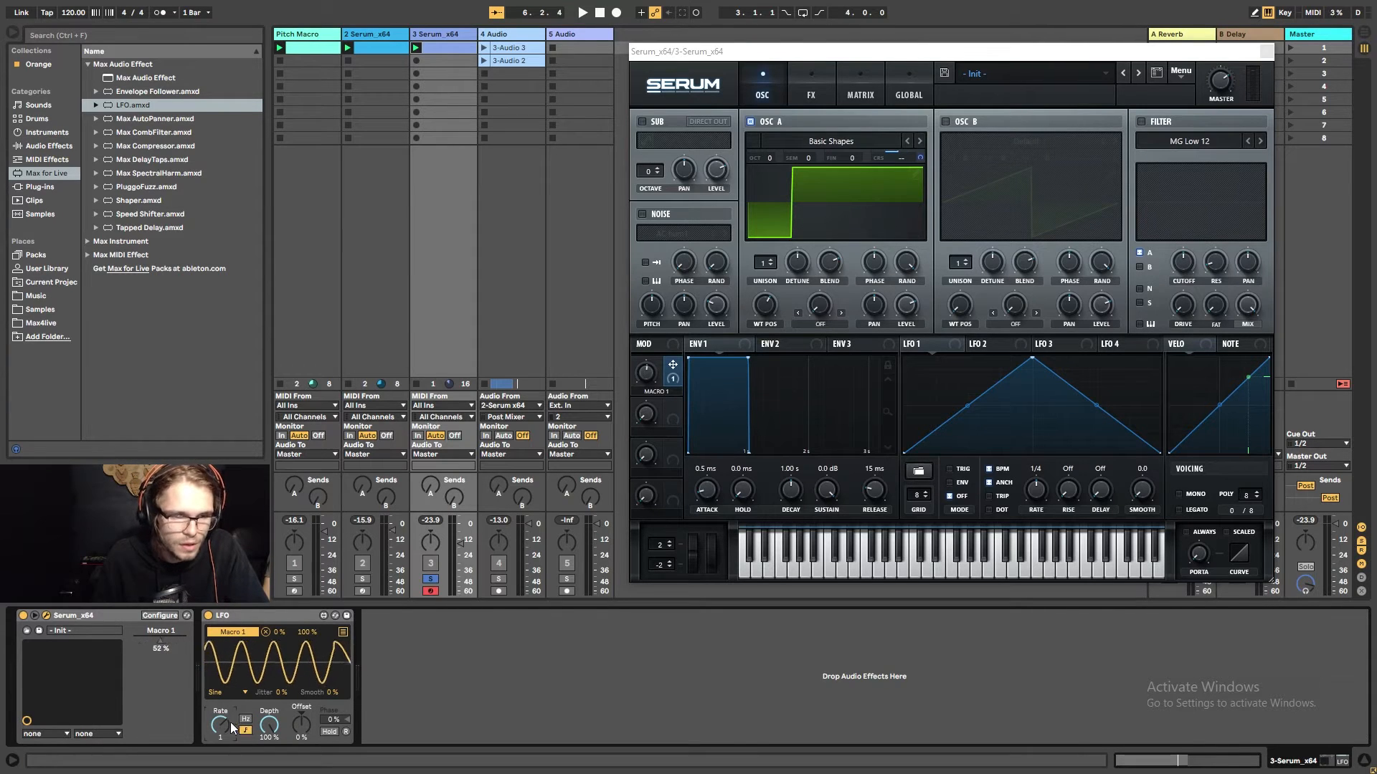
pyautogui.click(218, 721)
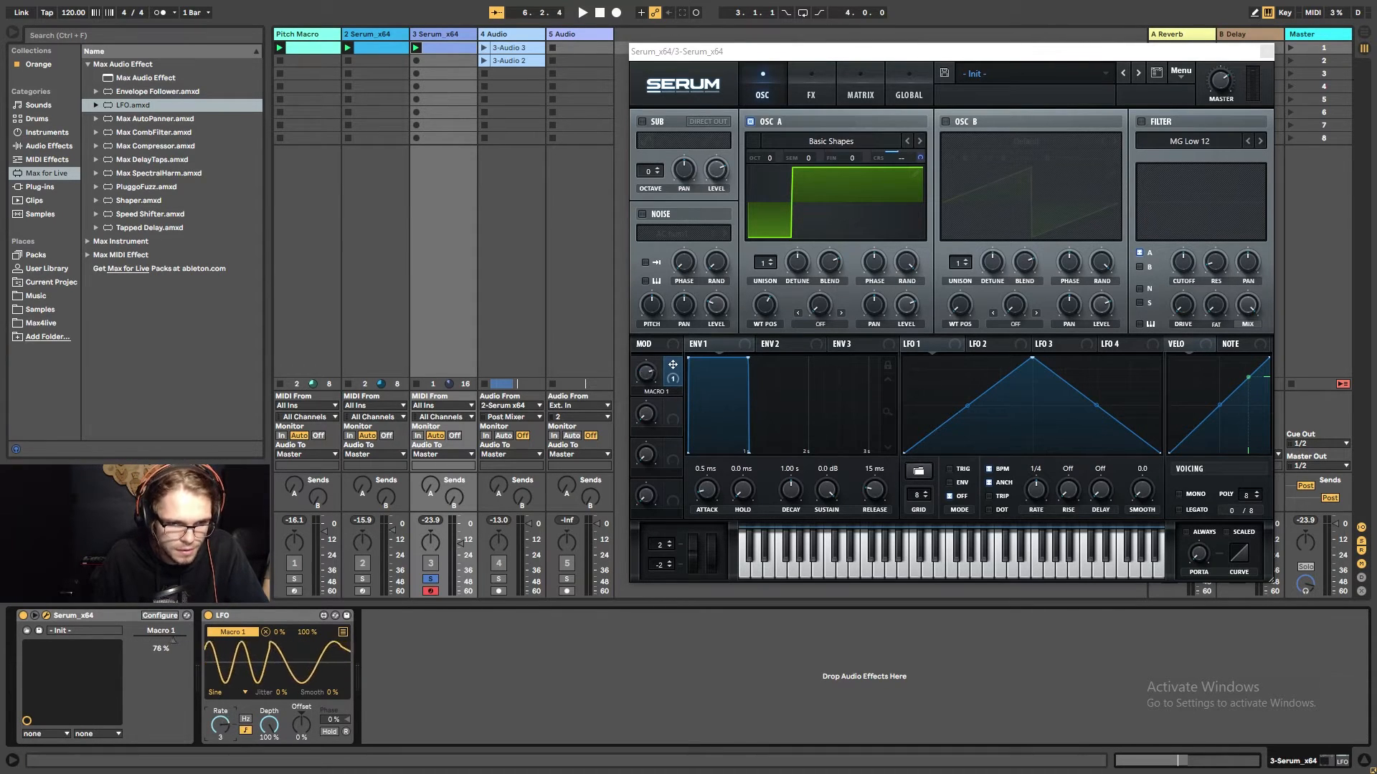
pyautogui.moveTo(218, 720); pyautogui.dragTo(220, 697)
pyautogui.click(219, 697)
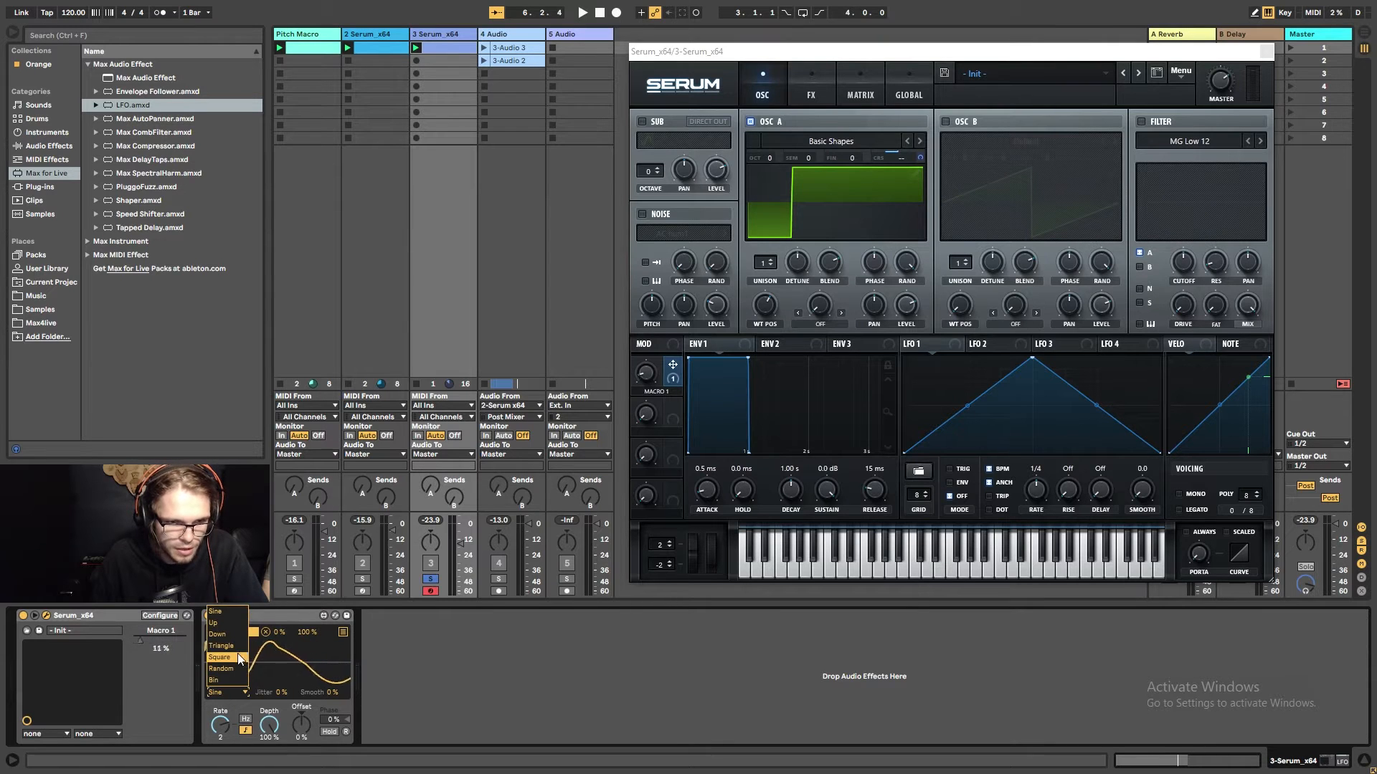
pyautogui.click(240, 619)
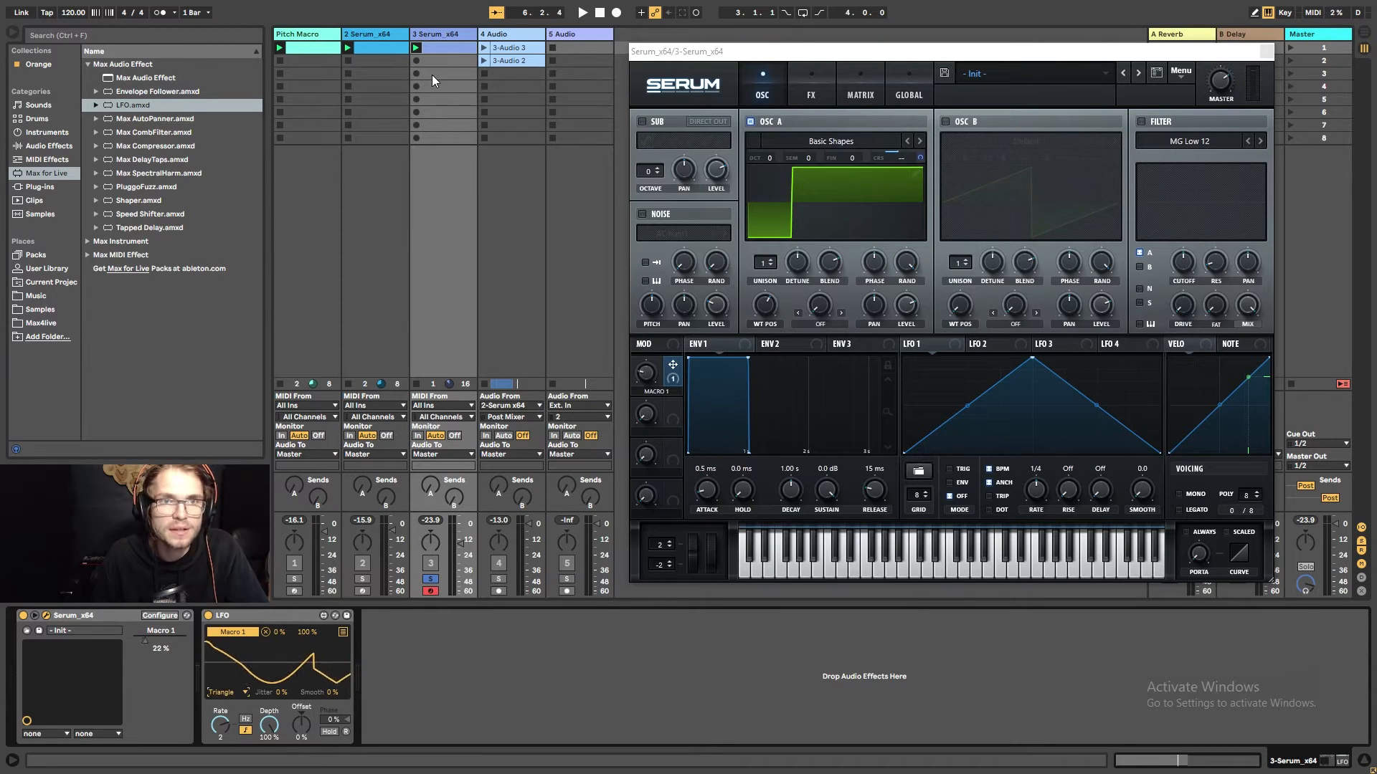
pyautogui.press('space')
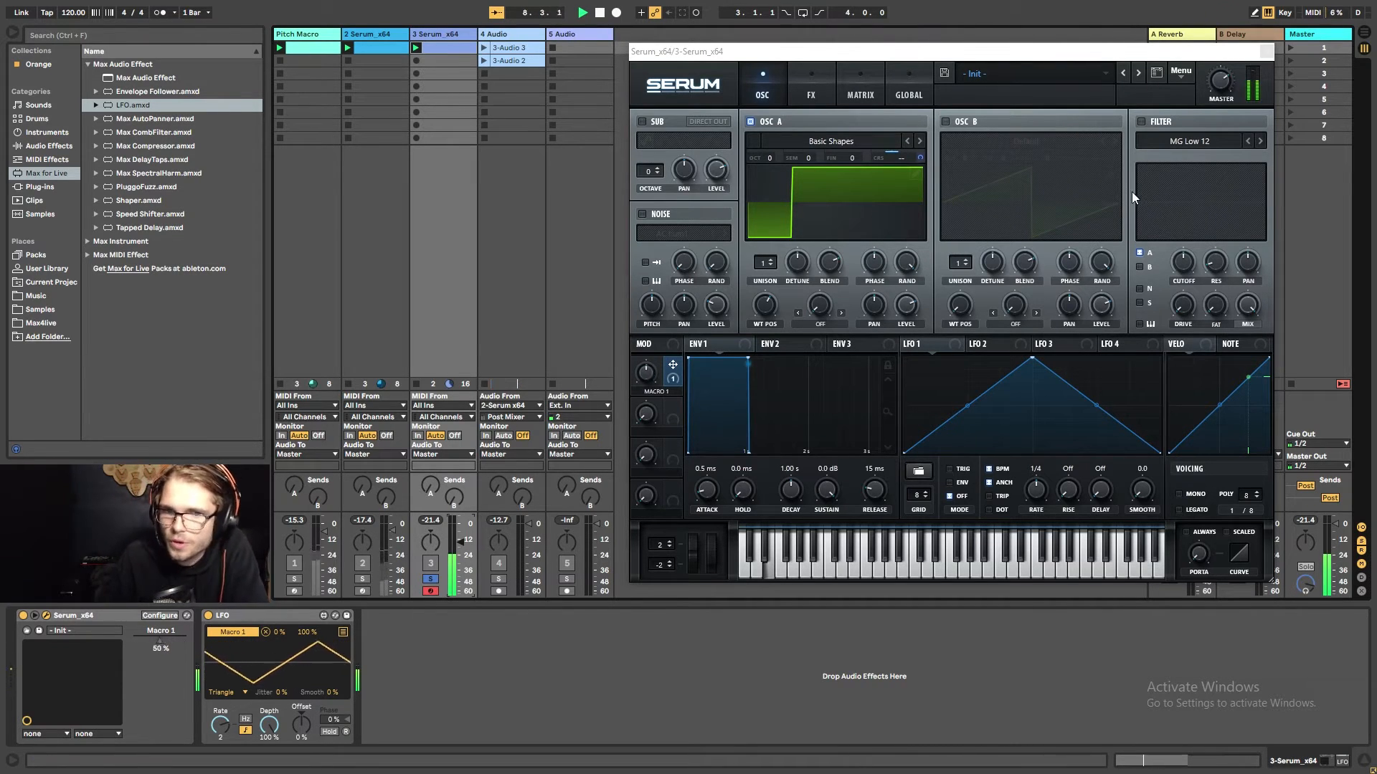
# Enable Serum's filter as Band 24, adjust its cutoff by ear, and assign Macro 1 to the cutoff.
pyautogui.click(1141, 122)
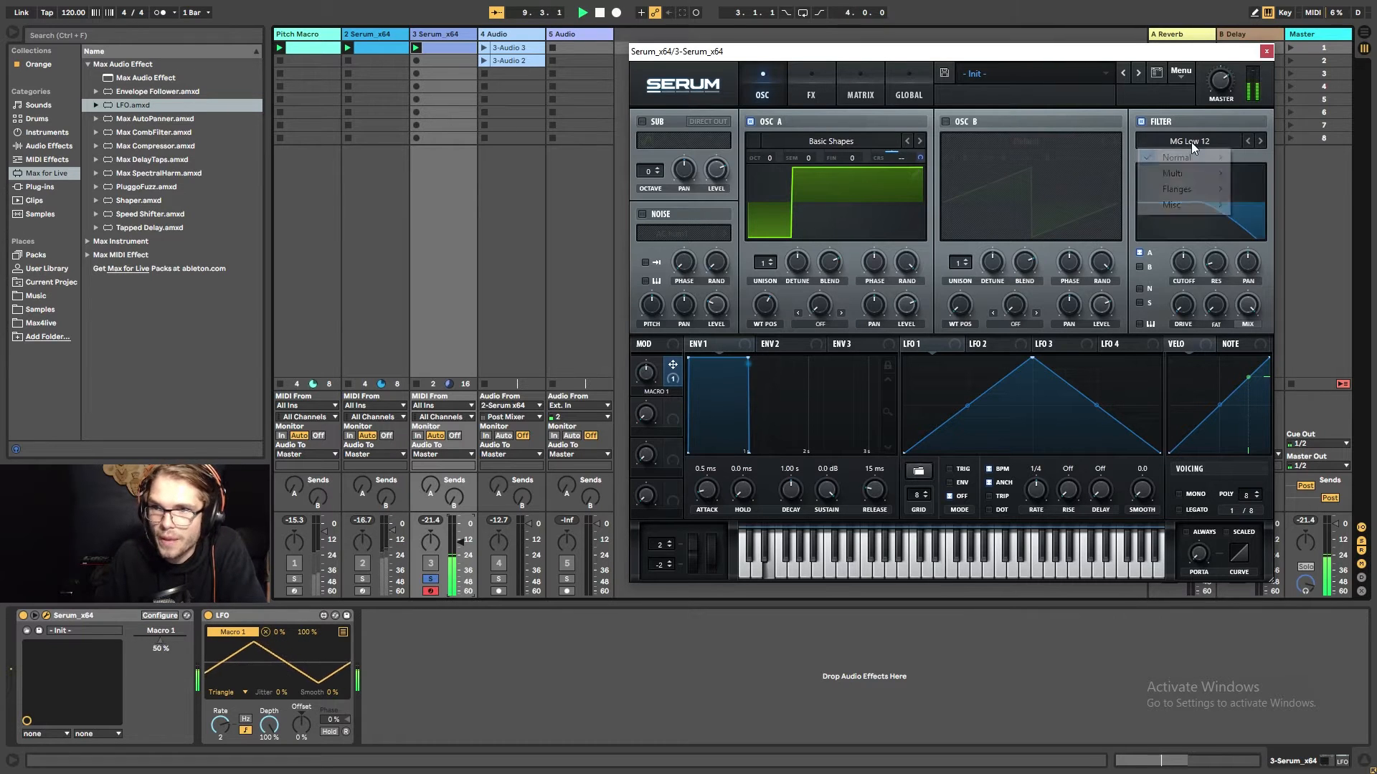
pyautogui.click(1190, 142)
pyautogui.moveTo(1190, 157)
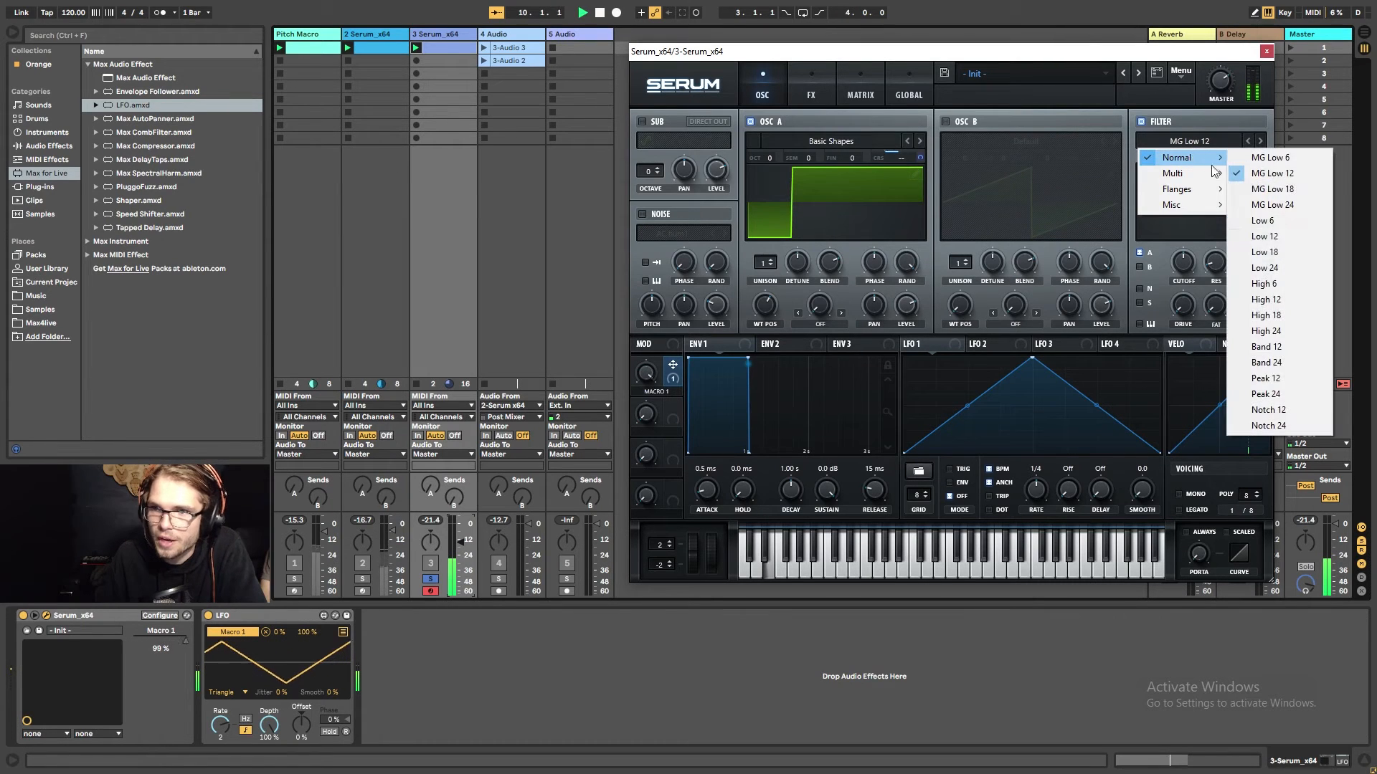
pyautogui.click(1281, 363)
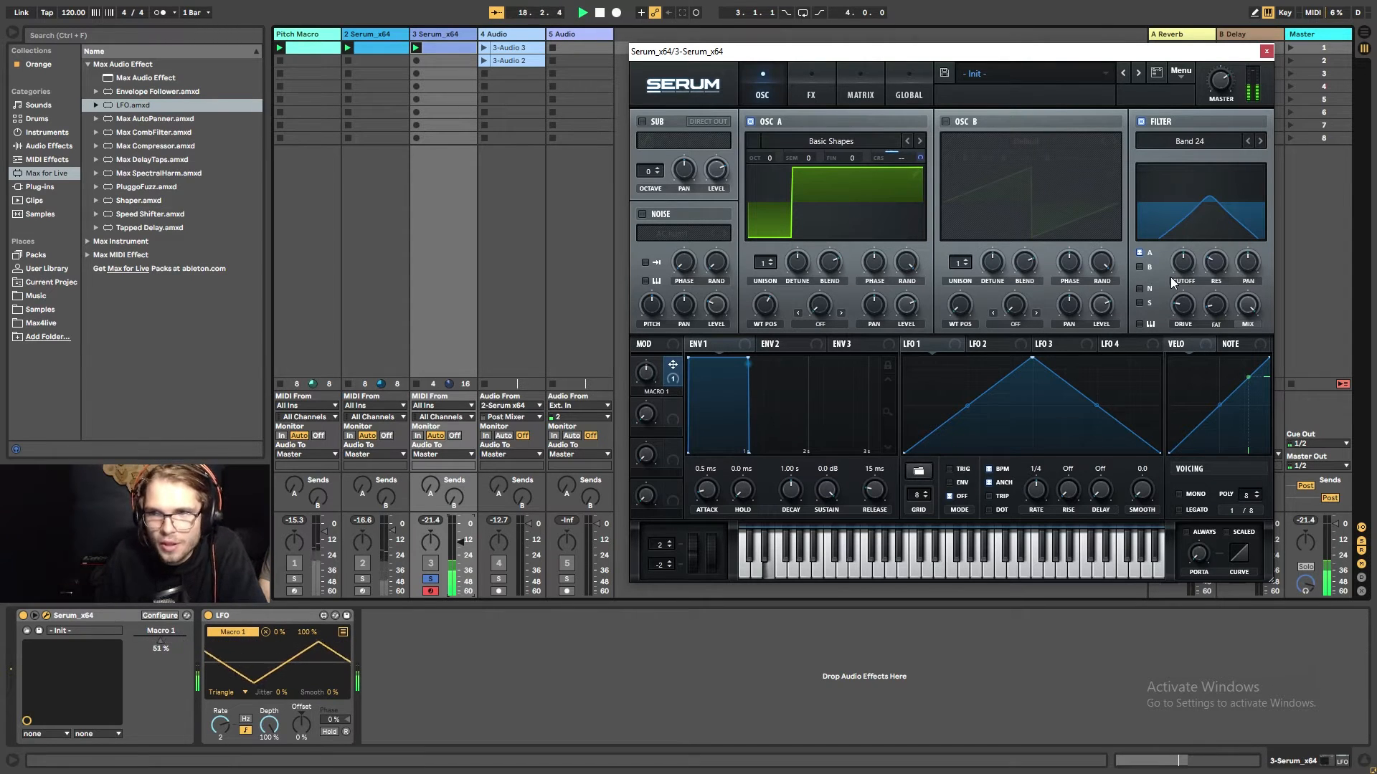
pyautogui.moveTo(1170, 277); pyautogui.dragTo(1190, 233)
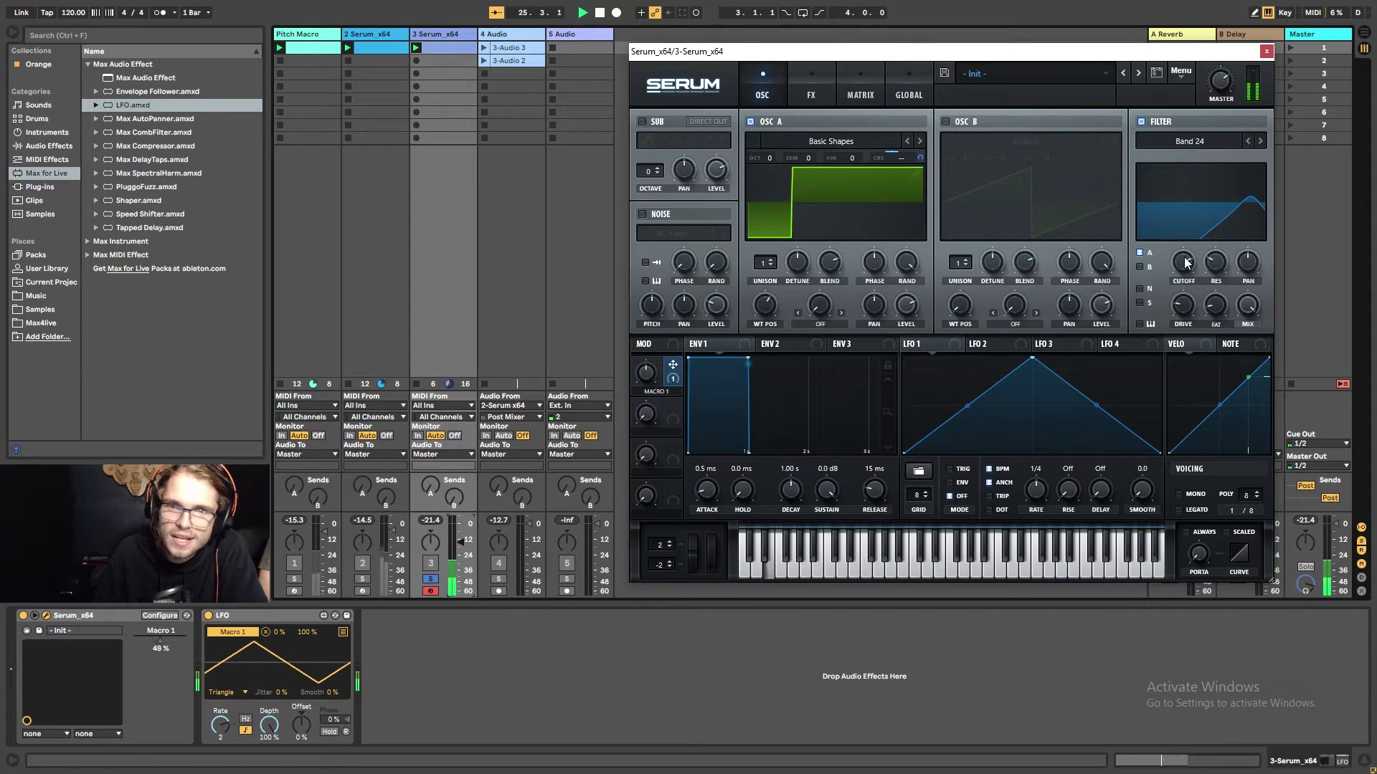
pyautogui.moveTo(1183, 264)
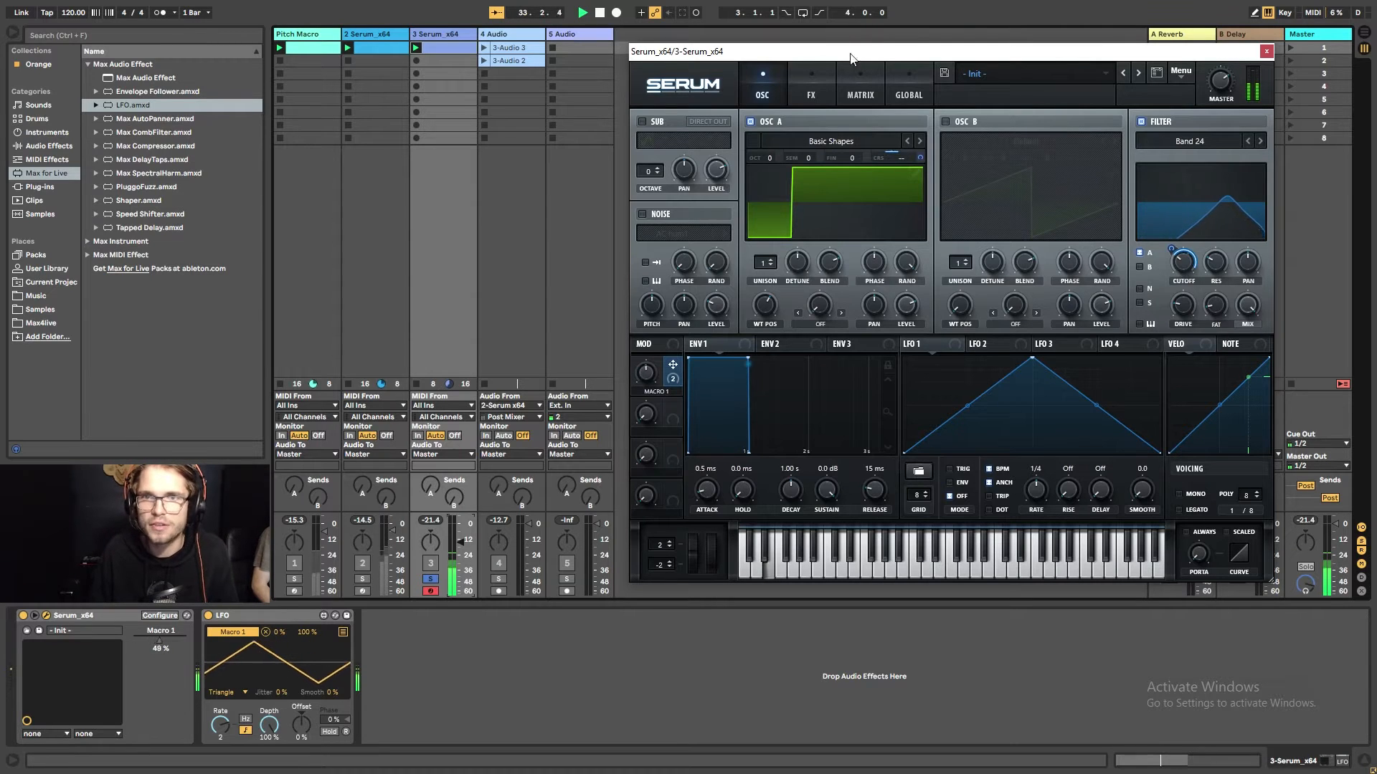
# Add Serum's Delay effect, set its filter to about 10152 with a Q of 2.2, and bypass the effect.
pyautogui.click(811, 84)
pyautogui.click(648, 230)
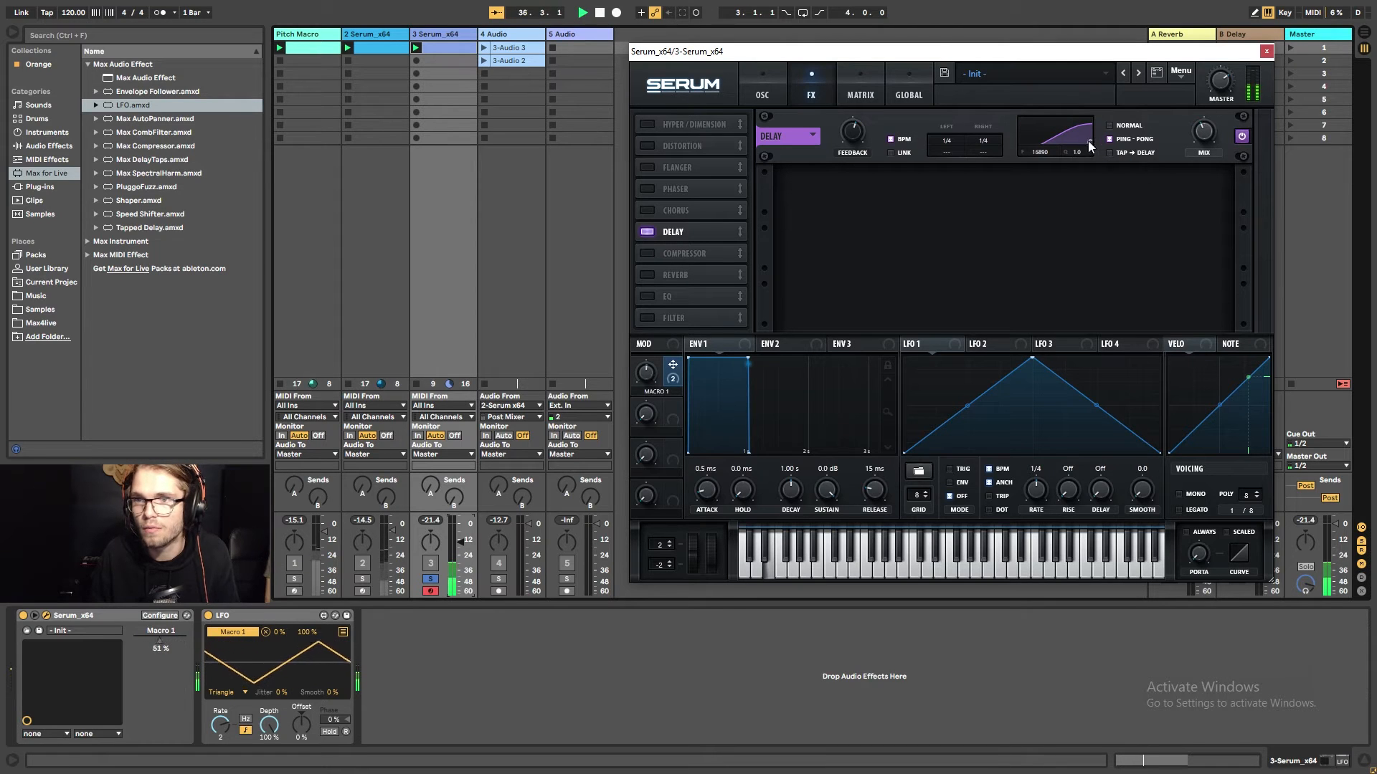
pyautogui.moveTo(1089, 142); pyautogui.dragTo(1086, 140)
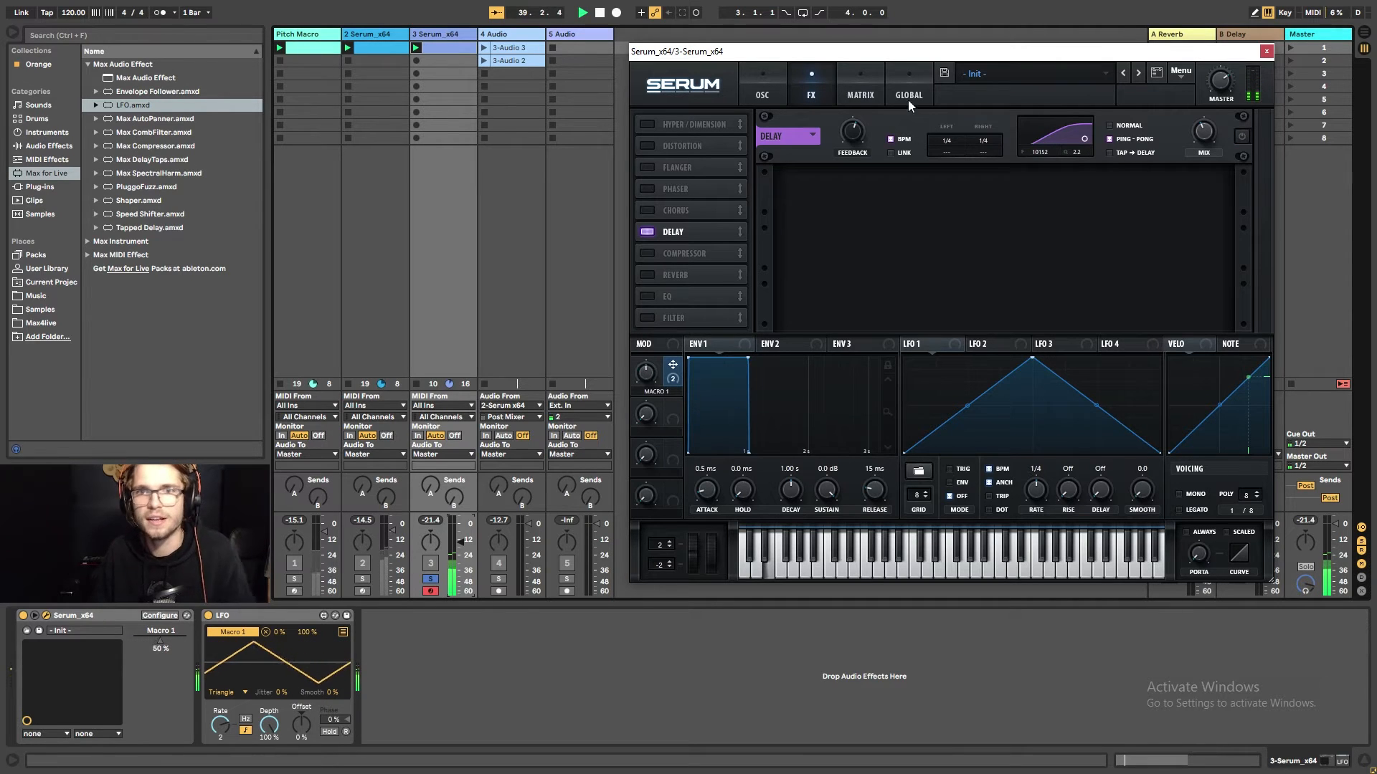
# Set oscillator A's unison to 3 voices and assign Macro 1 to its detune with a modulation amount of -100.
pyautogui.click(776, 81)
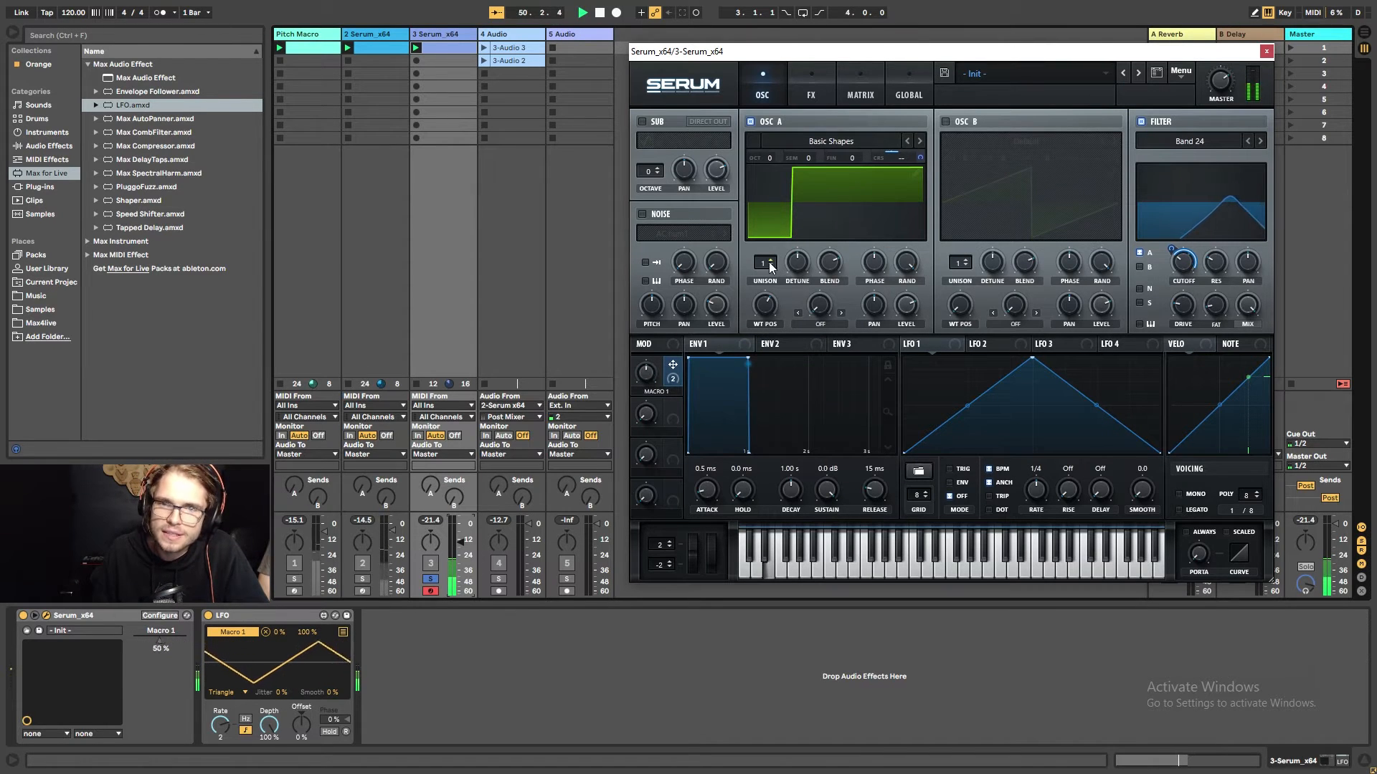
pyautogui.moveTo(769, 261); pyautogui.dragTo(771, 246)
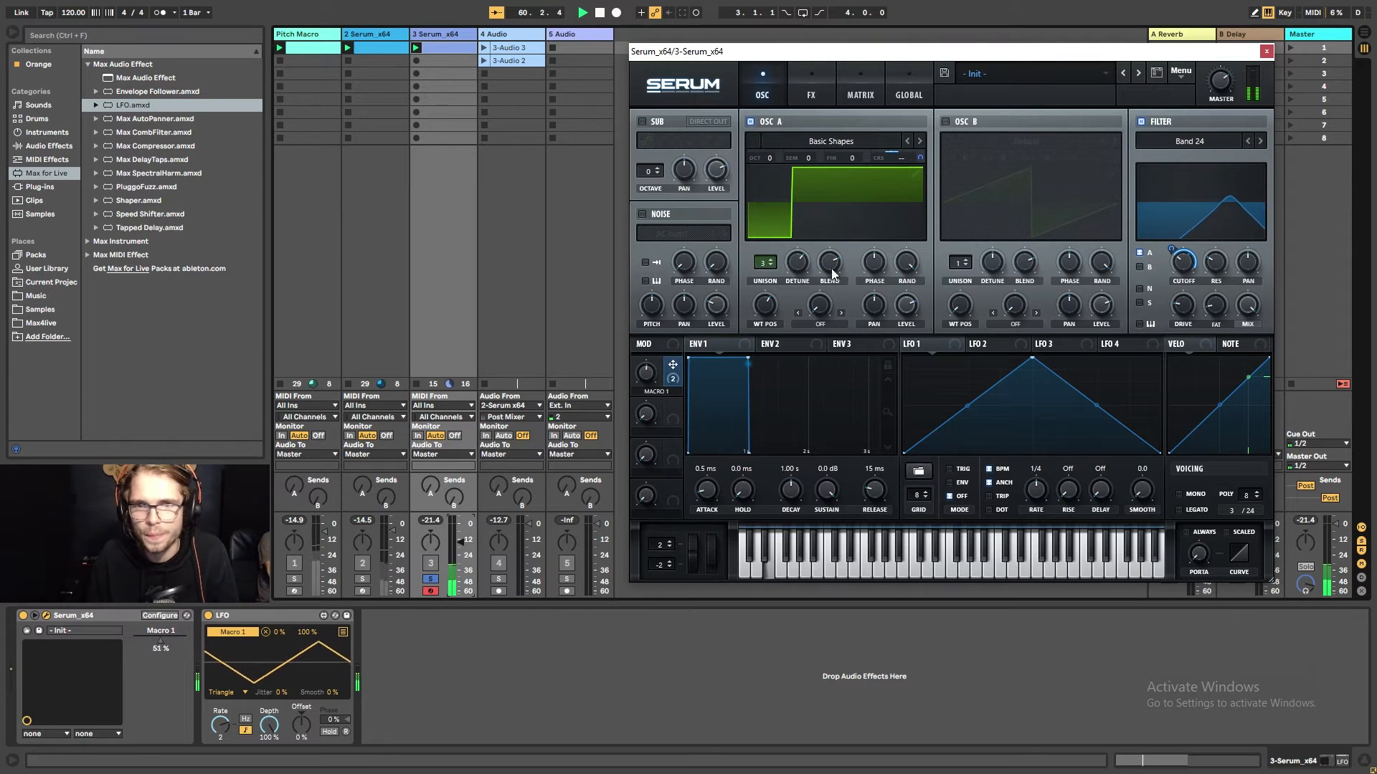
pyautogui.moveTo(670, 365)
pyautogui.mouseDown()
pyautogui.moveTo(758, 308)
pyautogui.moveTo(707, 322)
pyautogui.moveTo(811, 264)
pyautogui.moveTo(799, 264)
pyautogui.mouseUp()
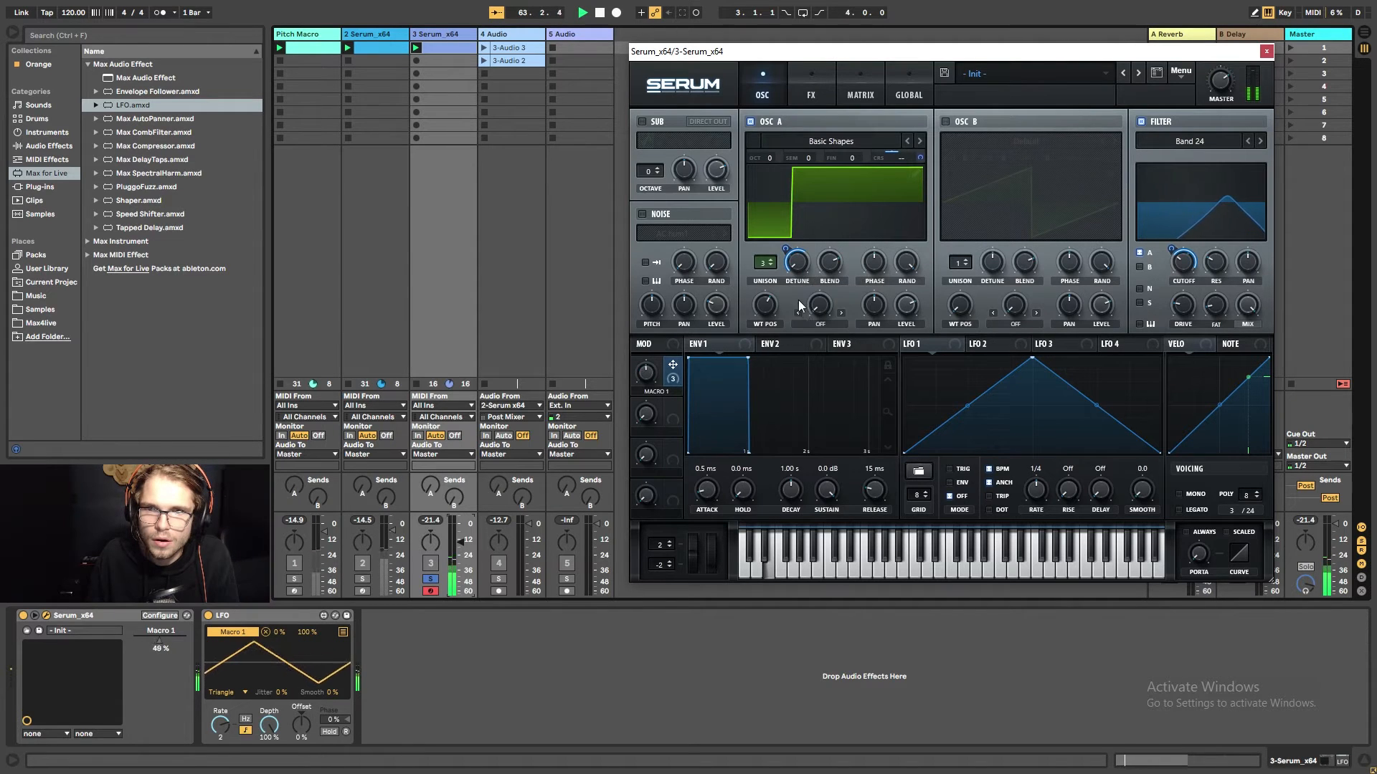
pyautogui.moveTo(799, 265)
pyautogui.mouseDown()
pyautogui.moveTo(802, 214)
pyautogui.moveTo(779, 309)
pyautogui.moveTo(802, 260)
pyautogui.moveTo(785, 256)
pyautogui.mouseUp()
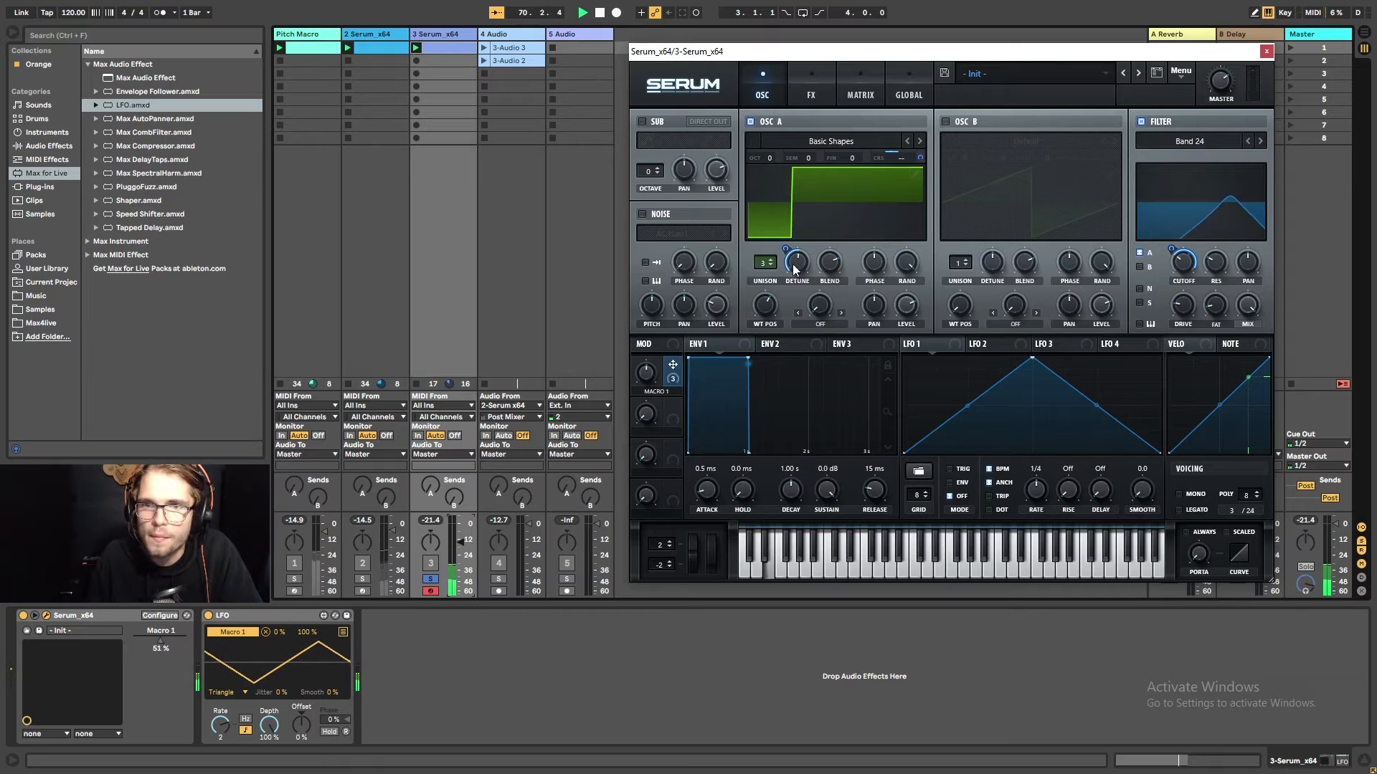
pyautogui.moveTo(793, 266); pyautogui.dragTo(783, 251)
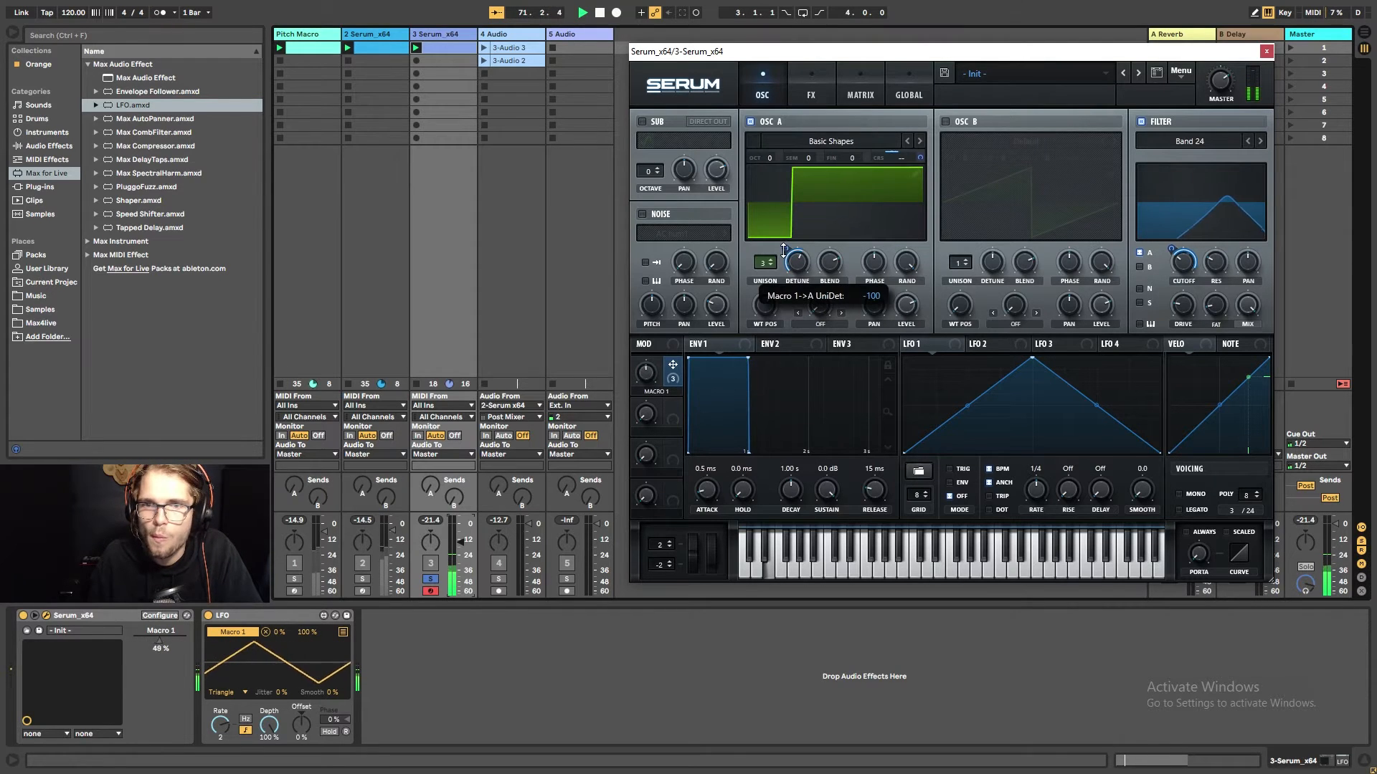
# Enable the Hyper/Dimension effect and assign Macro 1 to the Hyper detune and the Dimension mix.
pyautogui.click(819, 77)
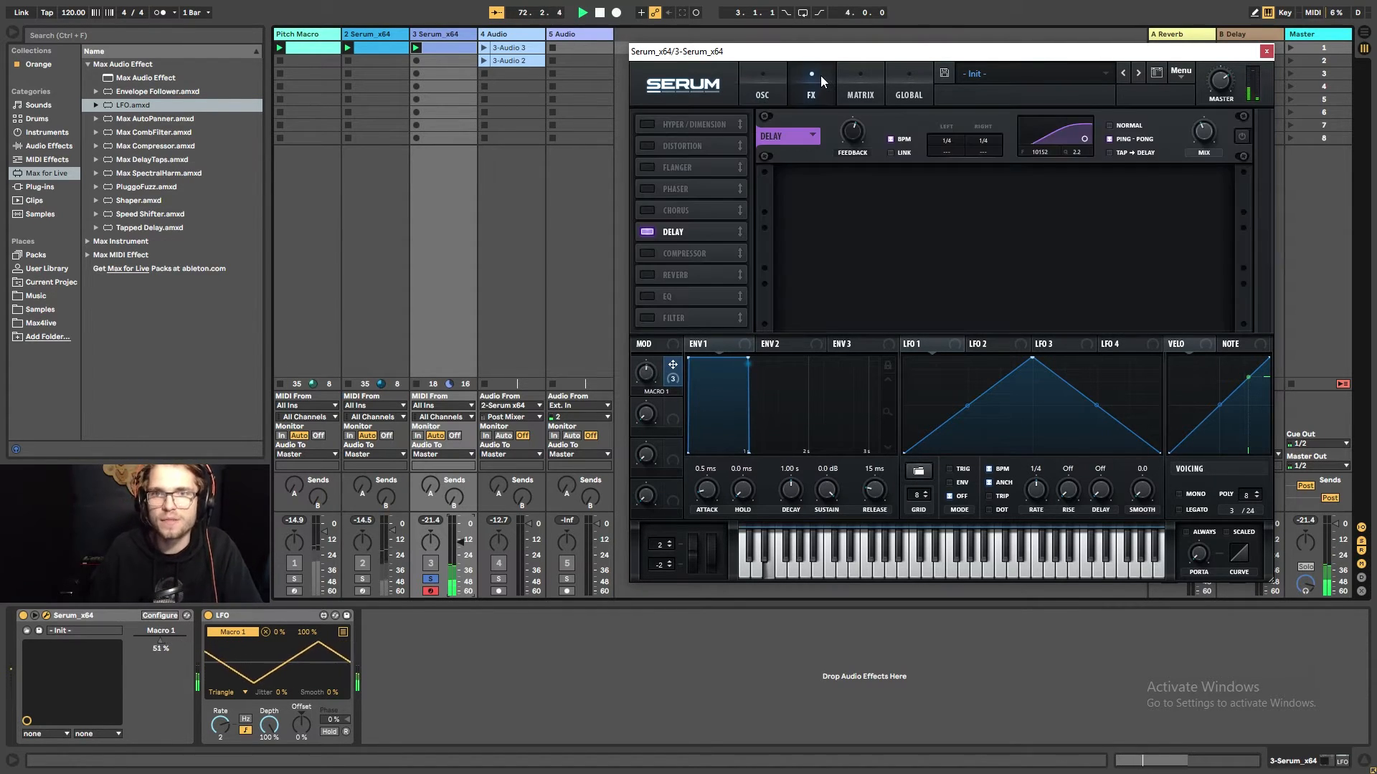
pyautogui.click(647, 124)
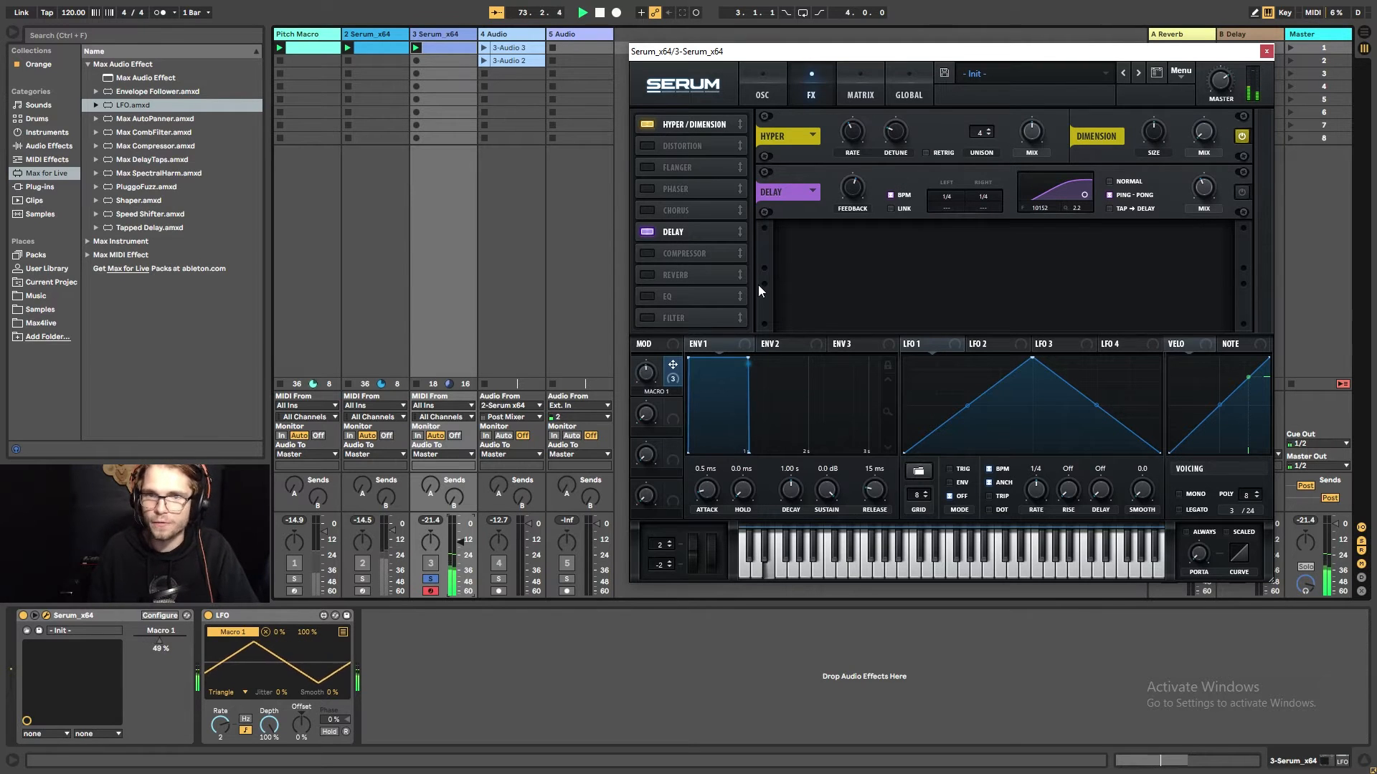
pyautogui.moveTo(892, 144); pyautogui.dragTo(894, 139)
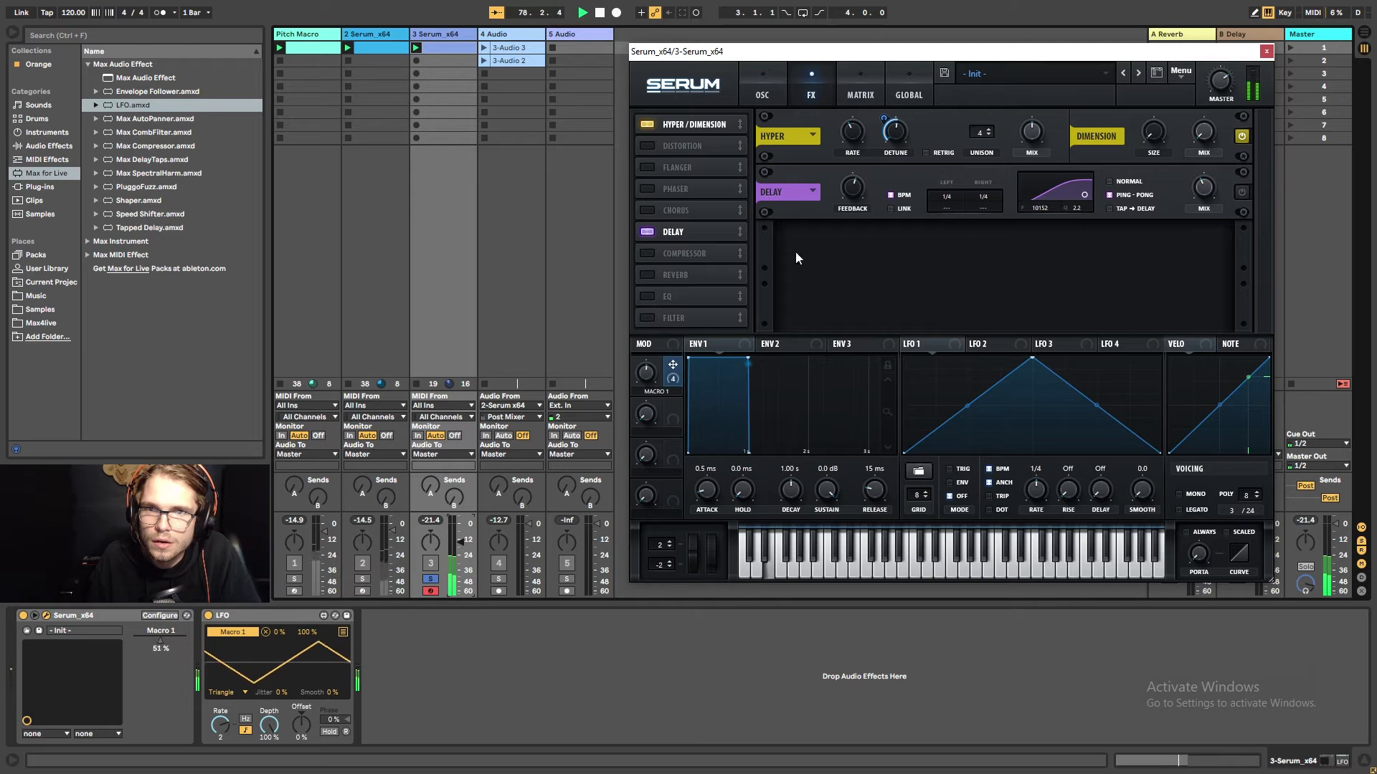
pyautogui.moveTo(1217, 117); pyautogui.dragTo(1176, 244)
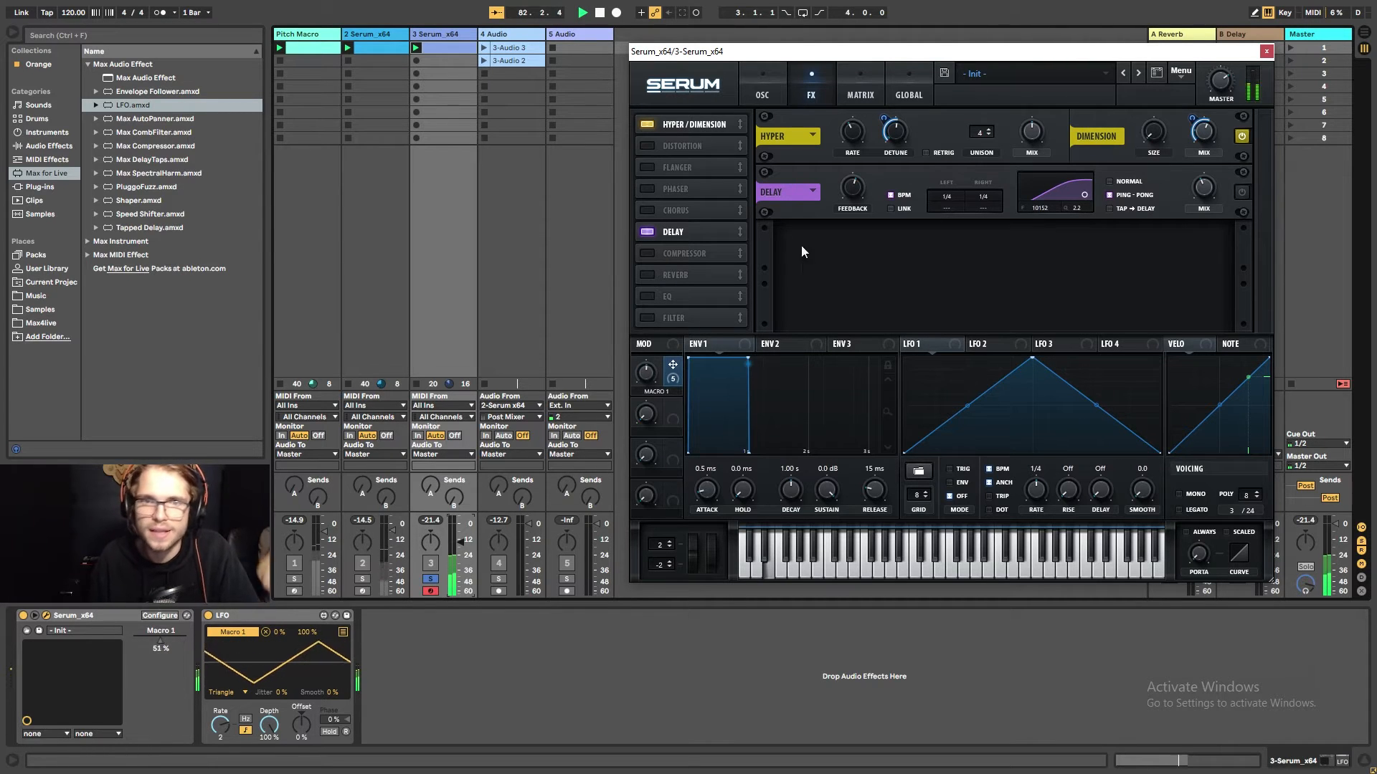
# Enable the Phaser effect, adjust its rate by ear, and assign Macro 1 to its mix.
pyautogui.click(650, 188)
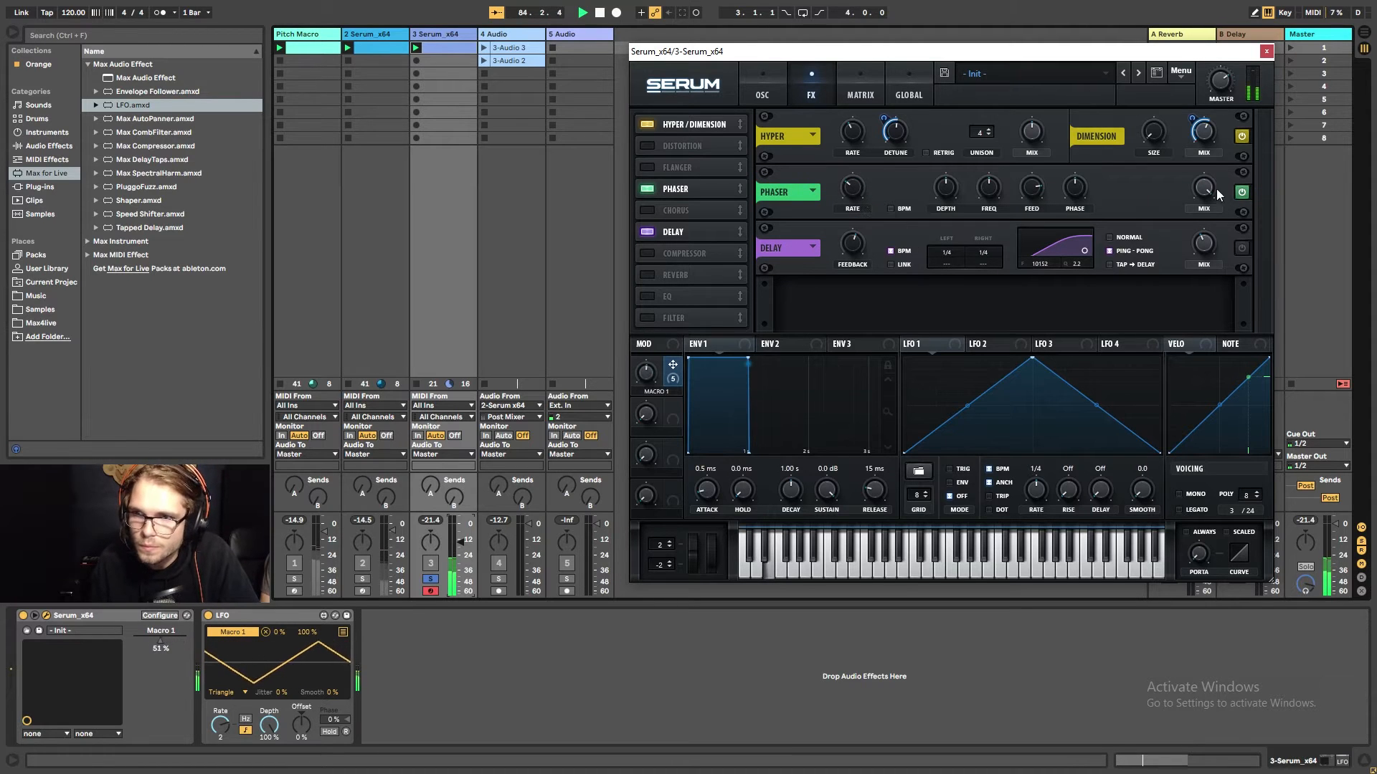
pyautogui.moveTo(862, 199); pyautogui.dragTo(859, 169)
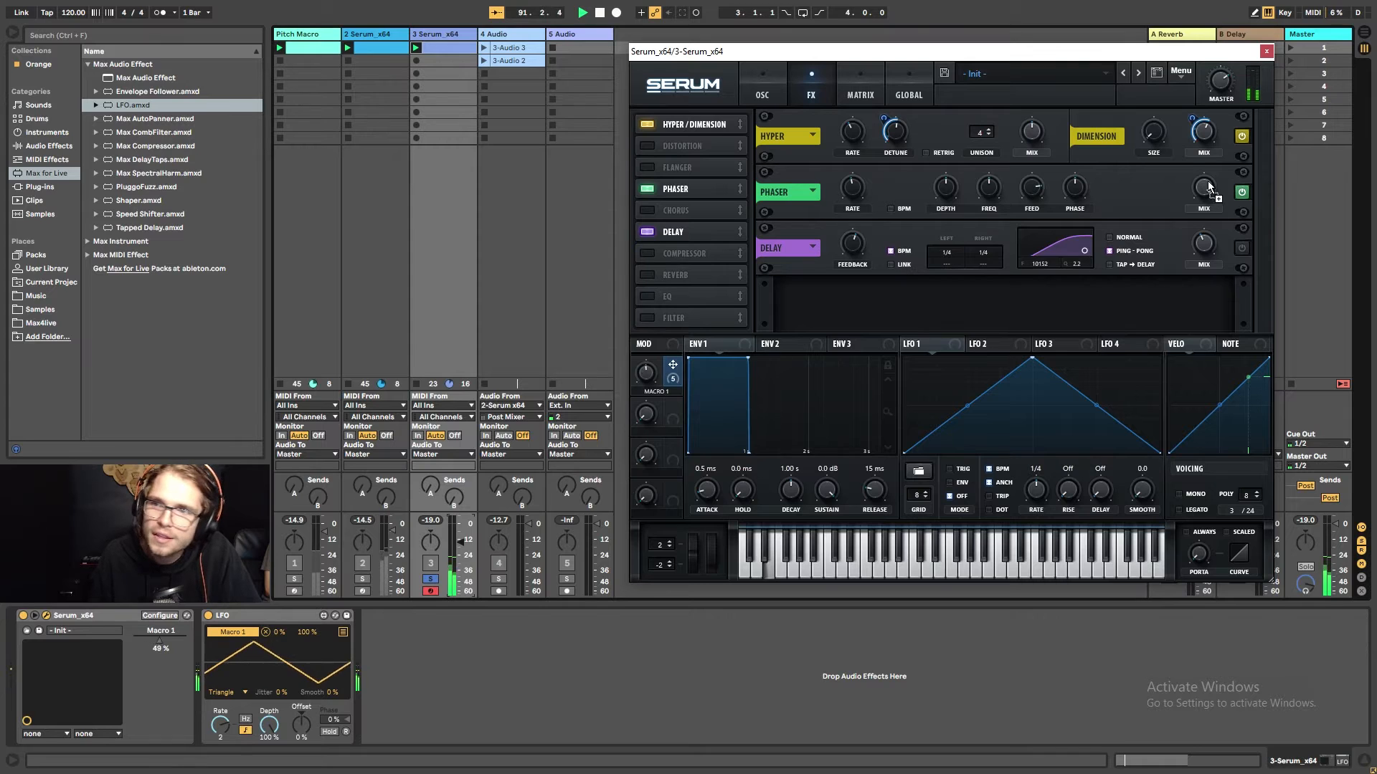
pyautogui.moveTo(1208, 185); pyautogui.dragTo(1206, 187)
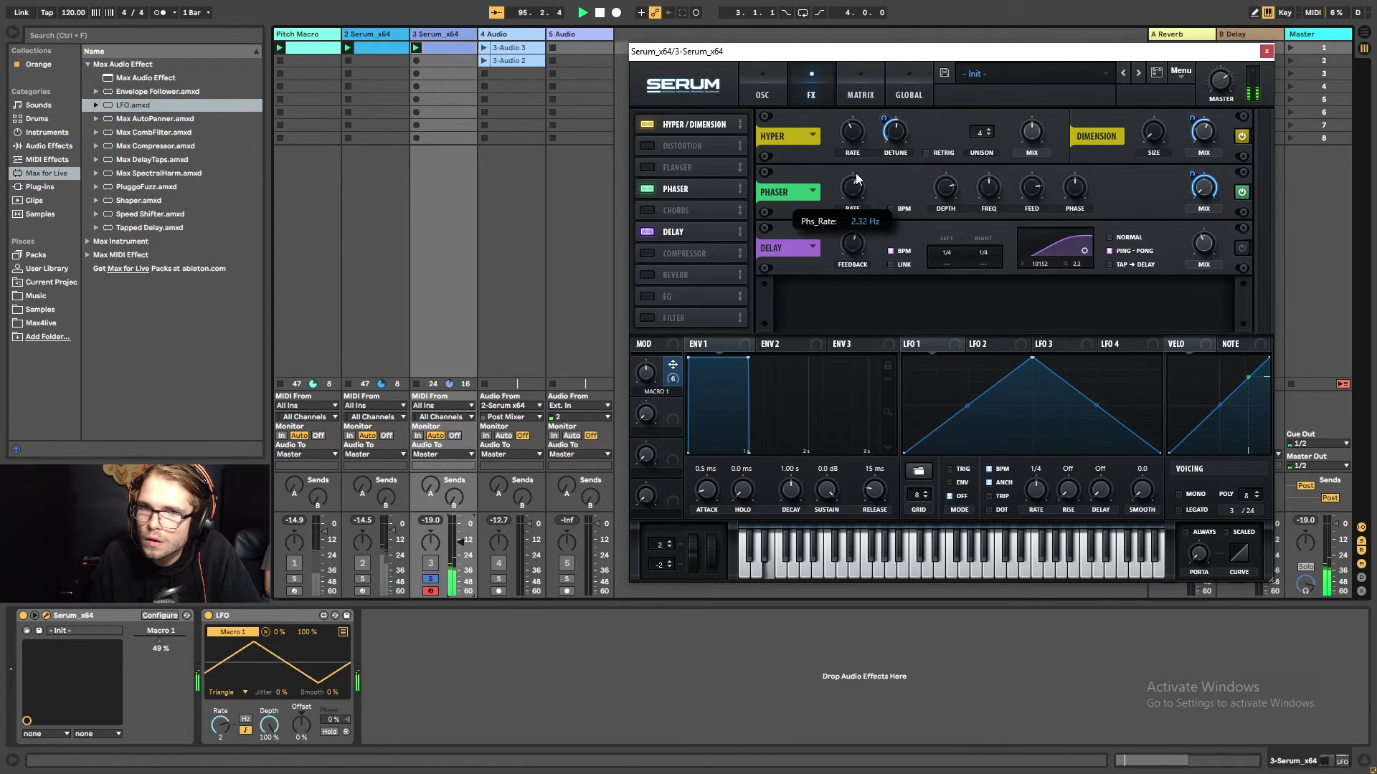
pyautogui.moveTo(856, 174); pyautogui.dragTo(852, 186)
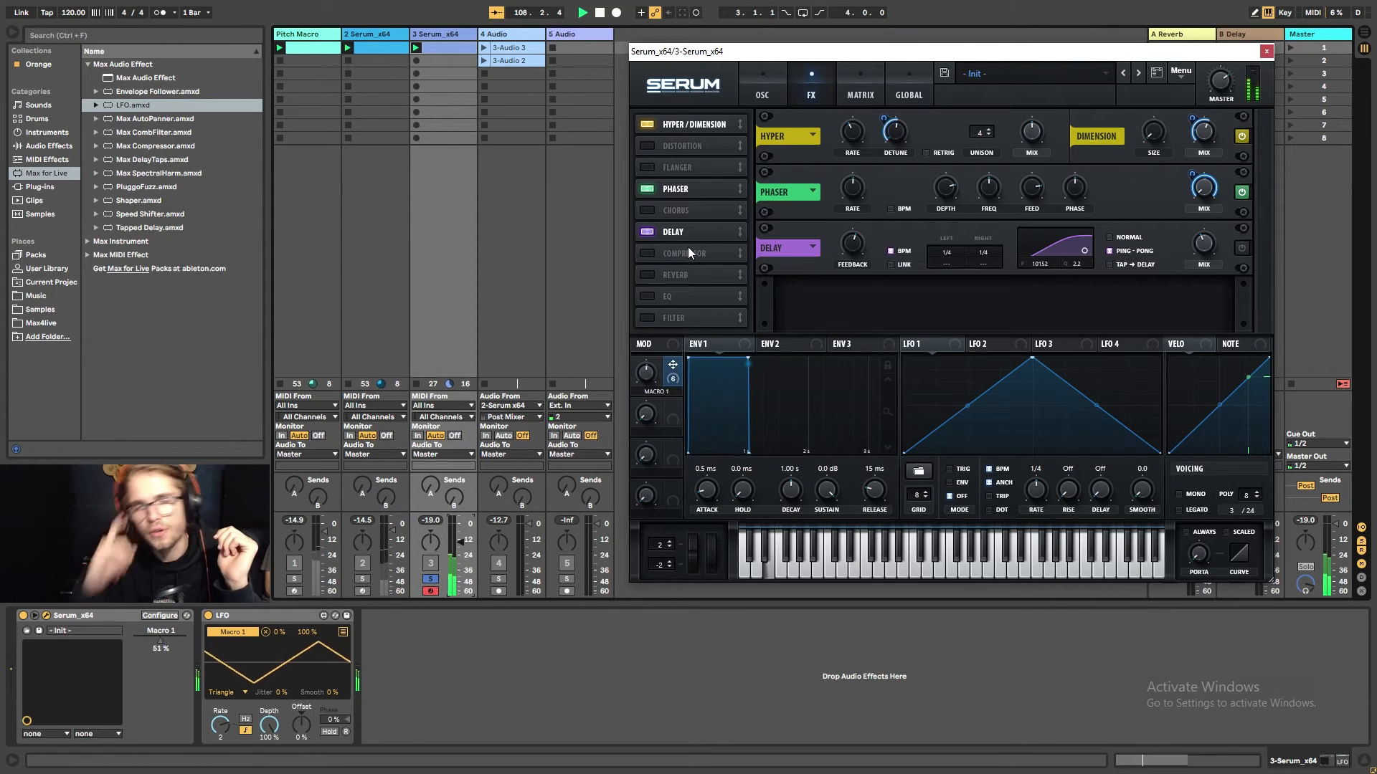
# Enable the Compressor effect, adjust its threshold by ear, and return to Serum's oscillator page.
pyautogui.click(655, 252)
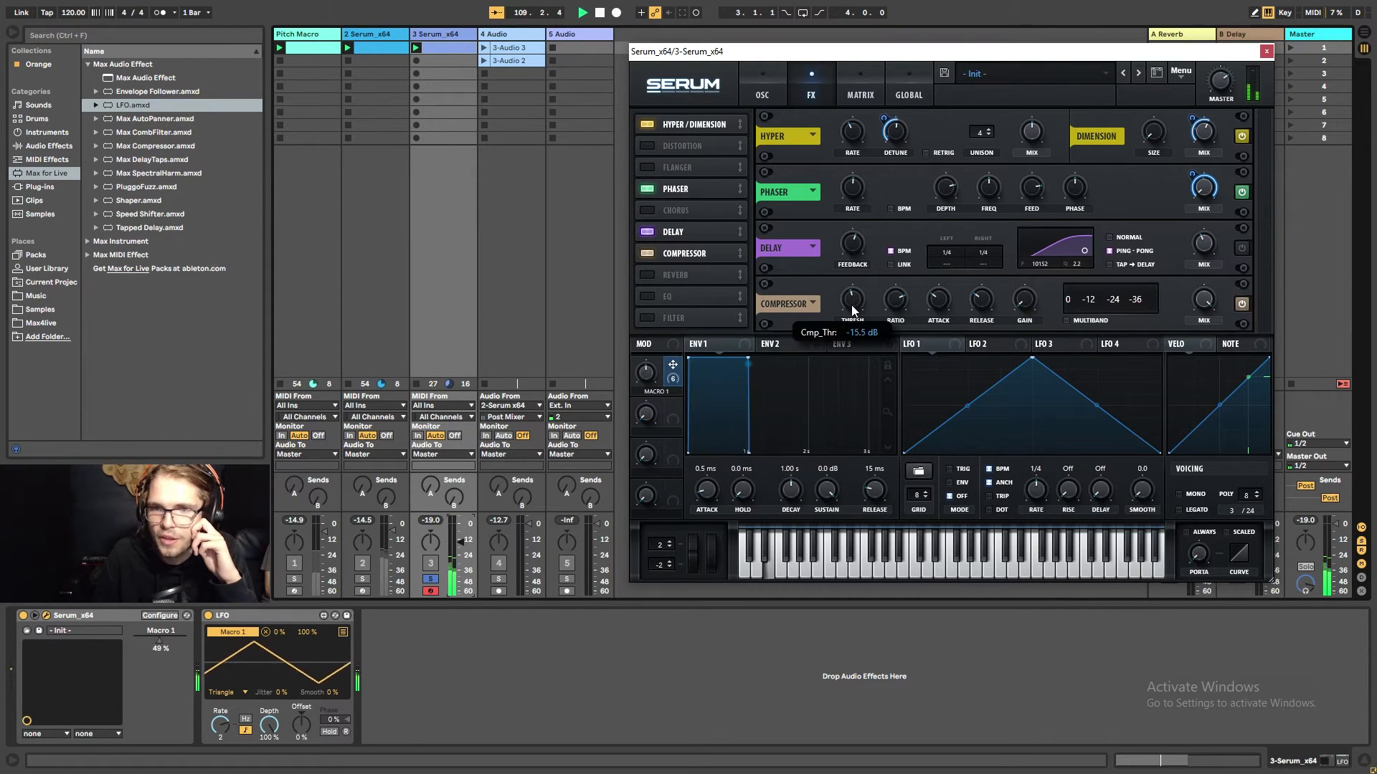
pyautogui.moveTo(849, 311); pyautogui.dragTo(863, 277)
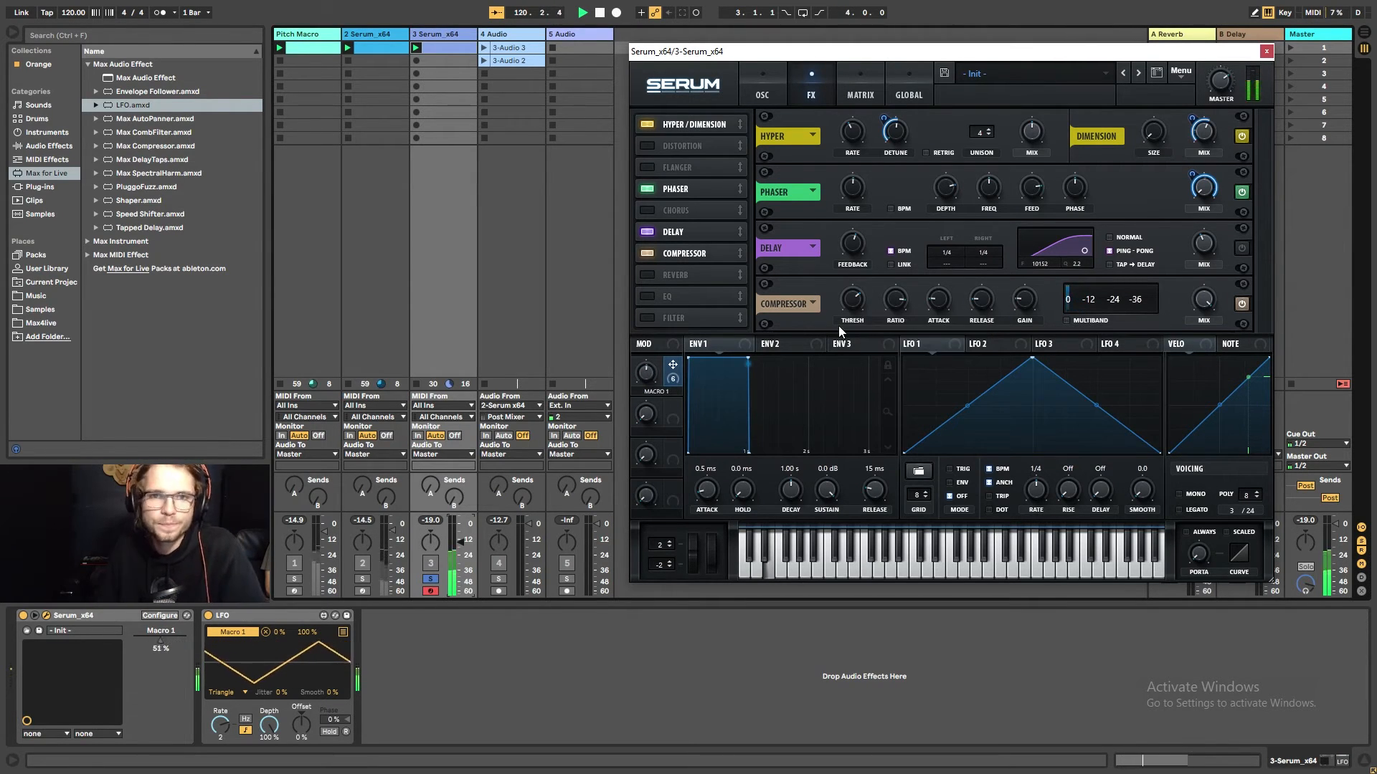
pyautogui.click(770, 95)
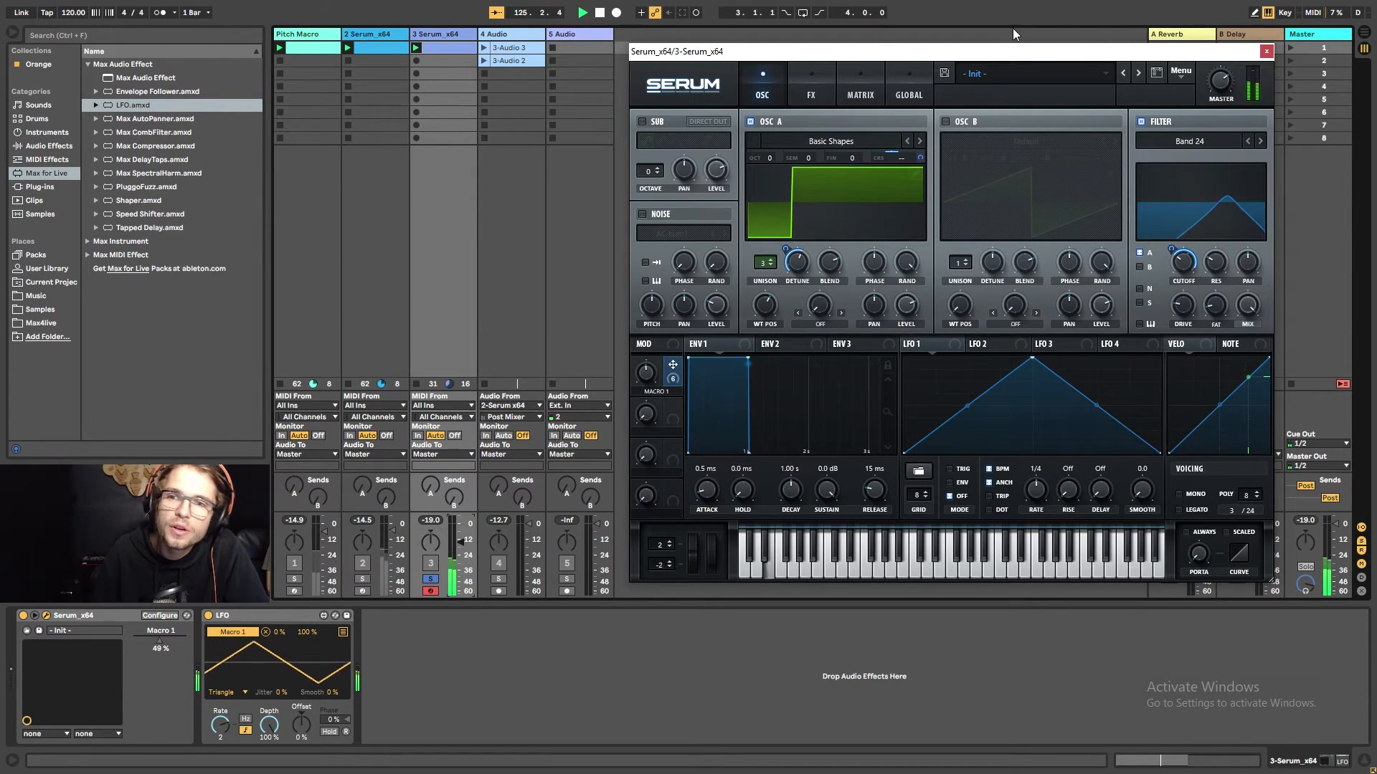
# Enable oscillator B and load the Basic Mg analog wavetable into it.
pyautogui.click(945, 122)
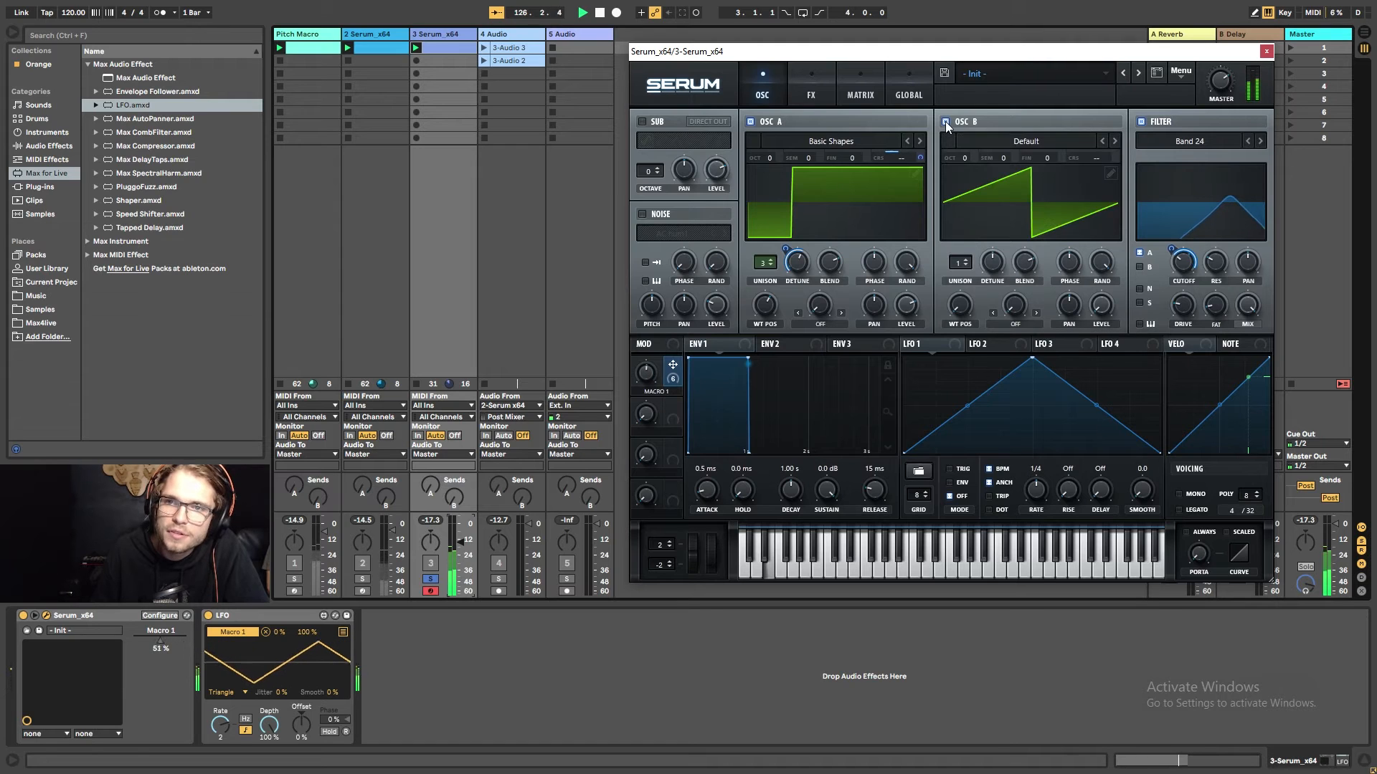
pyautogui.click(1017, 143)
pyautogui.moveTo(1013, 164)
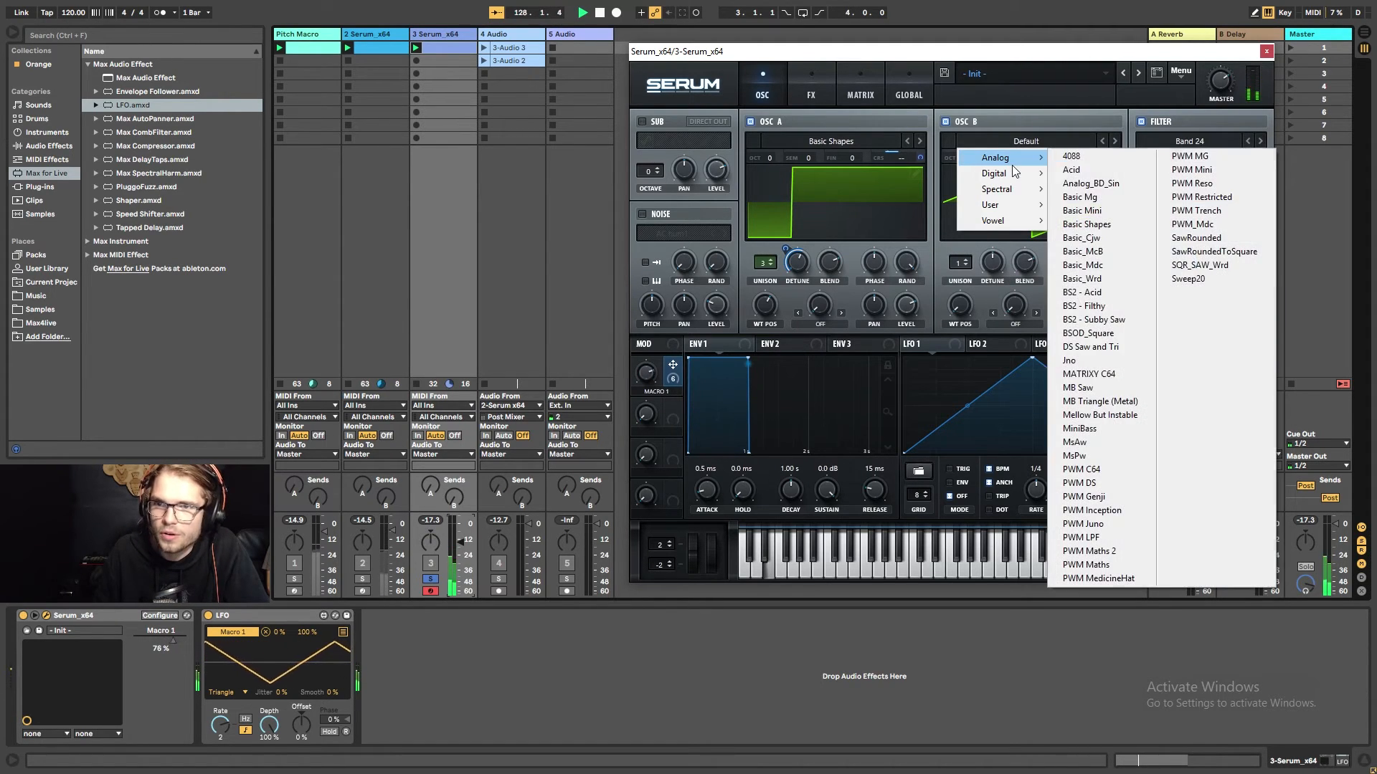
pyautogui.click(1080, 198)
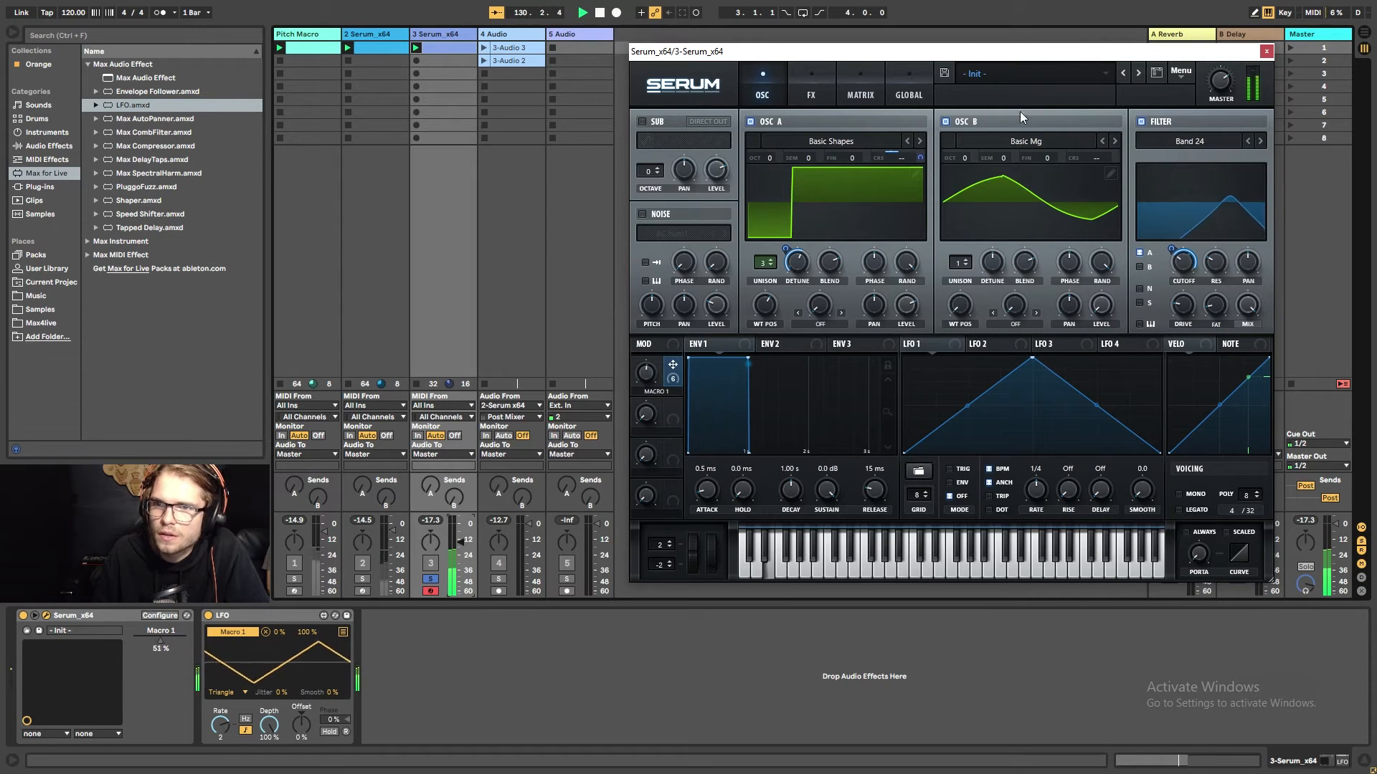
# Set oscillator A's warp mode to FM (from B) with oscillator B at octave -1, and assign Macro 1 to the warp amount.
pyautogui.click(848, 327)
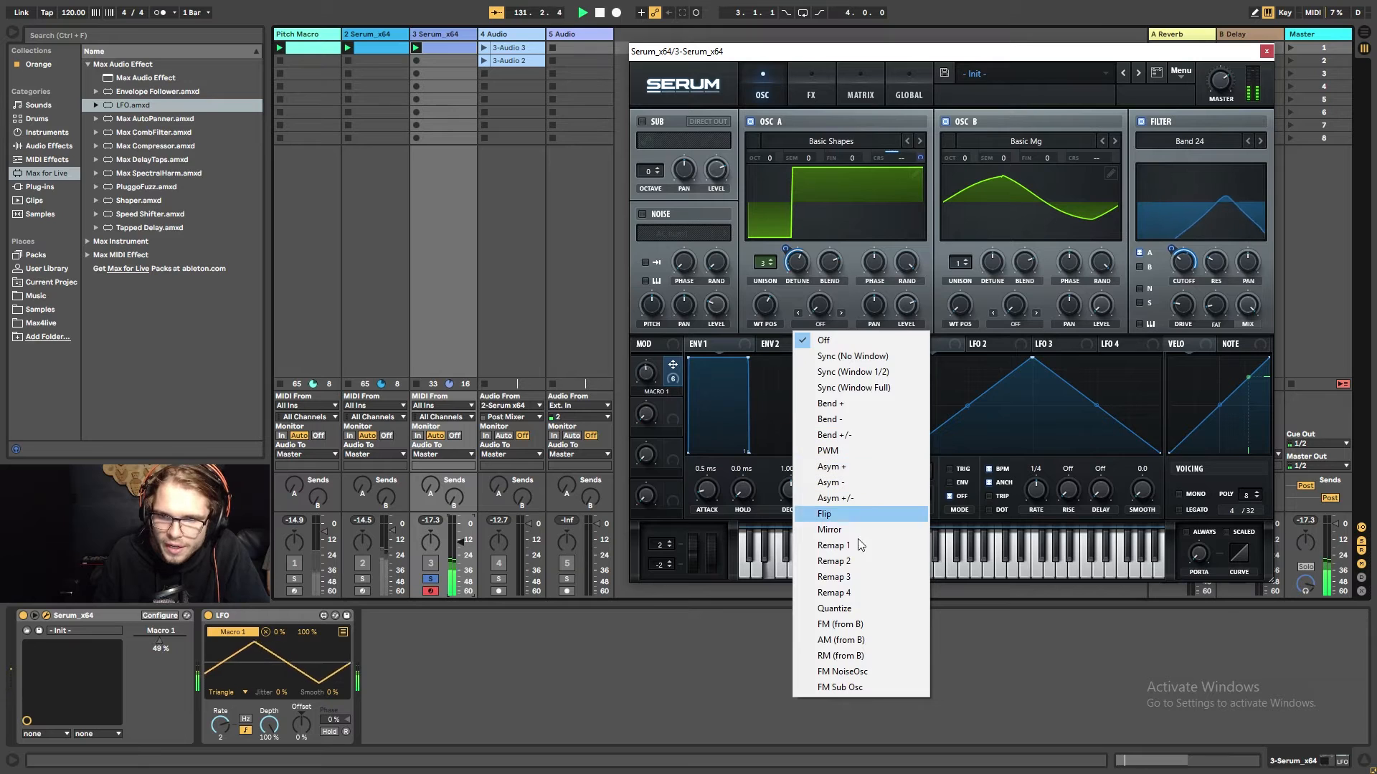
pyautogui.click(857, 629)
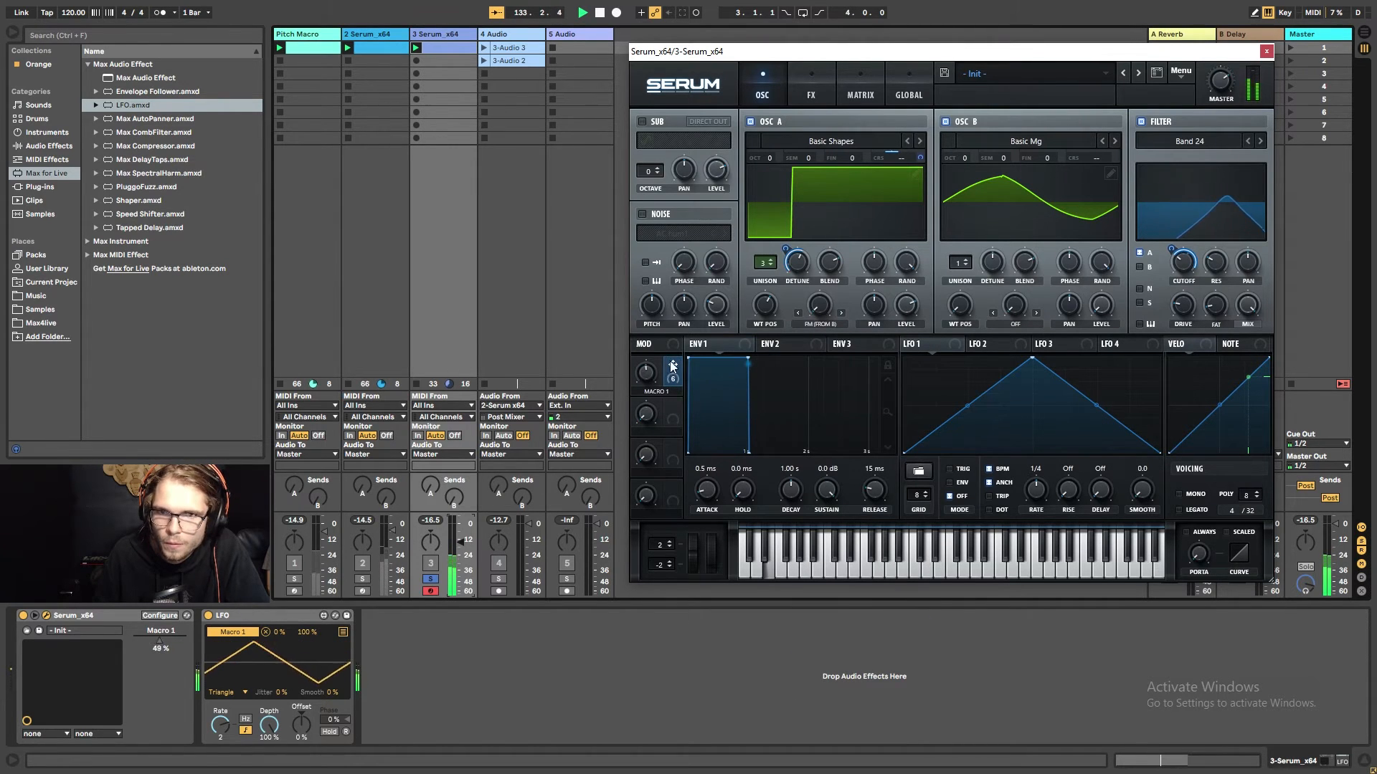
pyautogui.moveTo(673, 366); pyautogui.dragTo(805, 321)
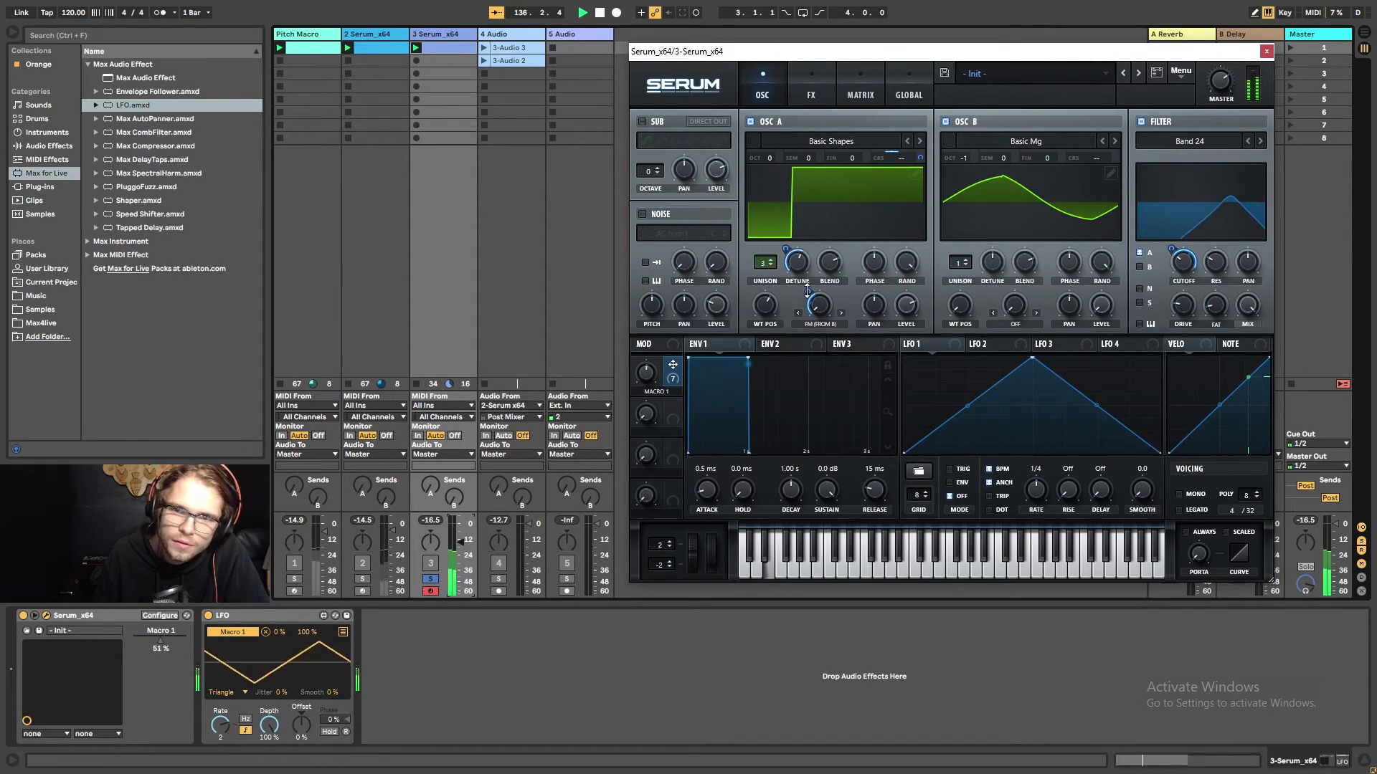
pyautogui.moveTo(807, 290); pyautogui.dragTo(816, 273)
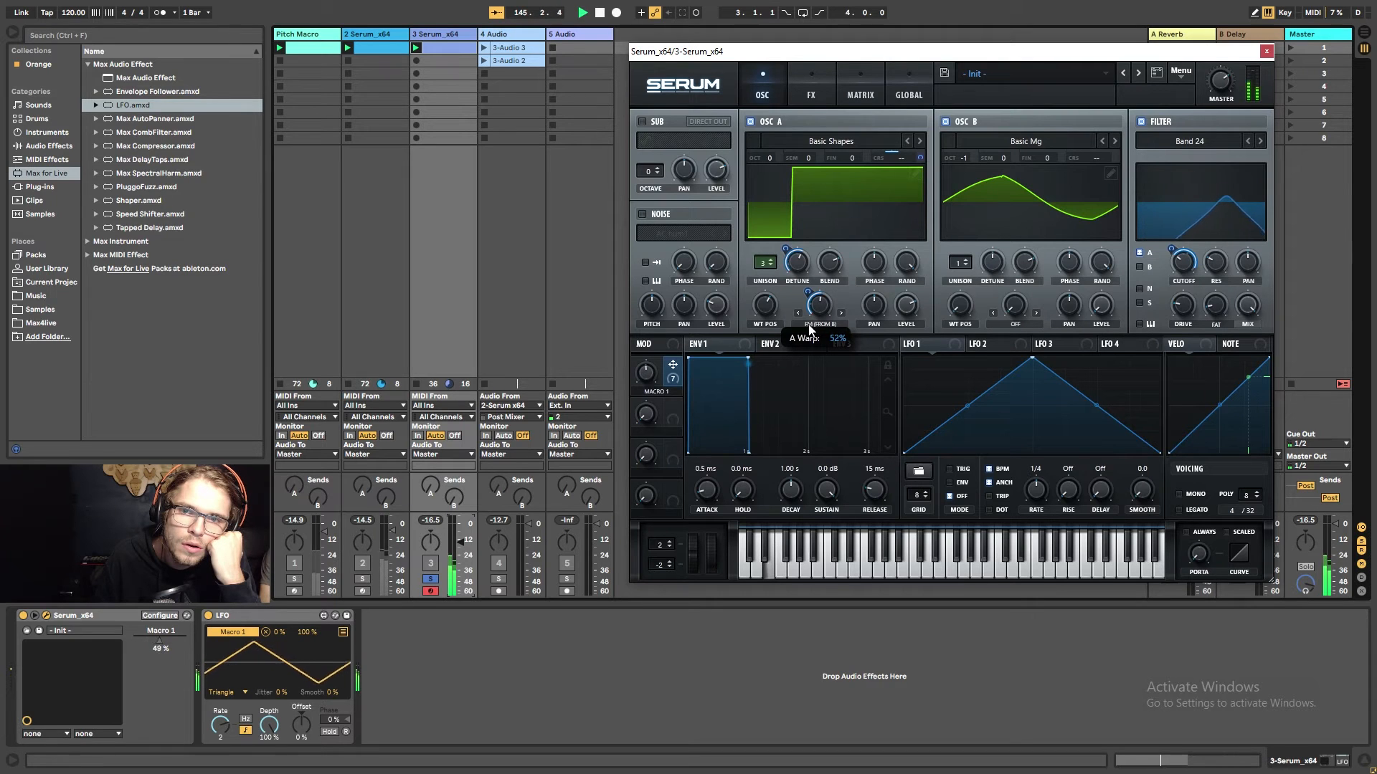
# Remove the Macro 1 modulation from oscillator A's warp, adjust the warp amount by ear, and turn off oscillator B.
pyautogui.rightClick(819, 302)
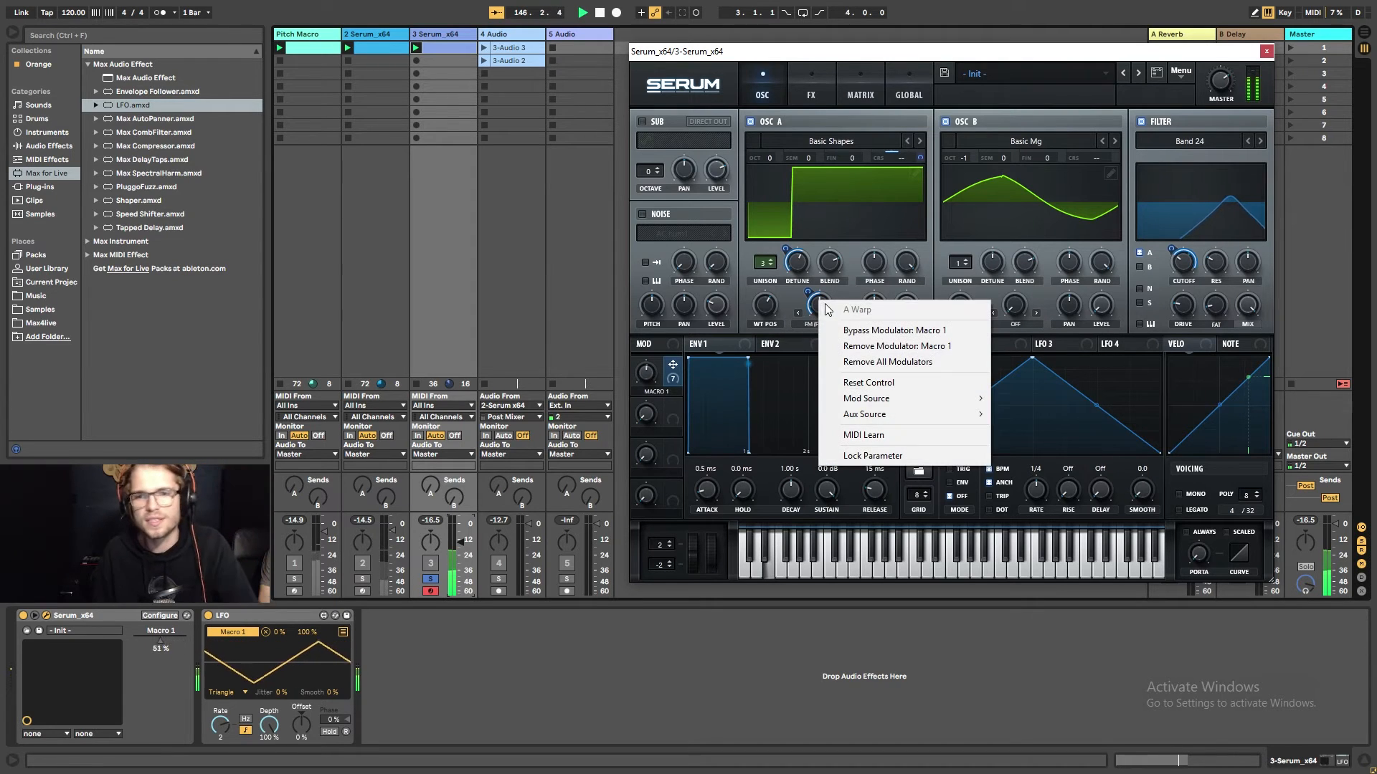
pyautogui.click(869, 359)
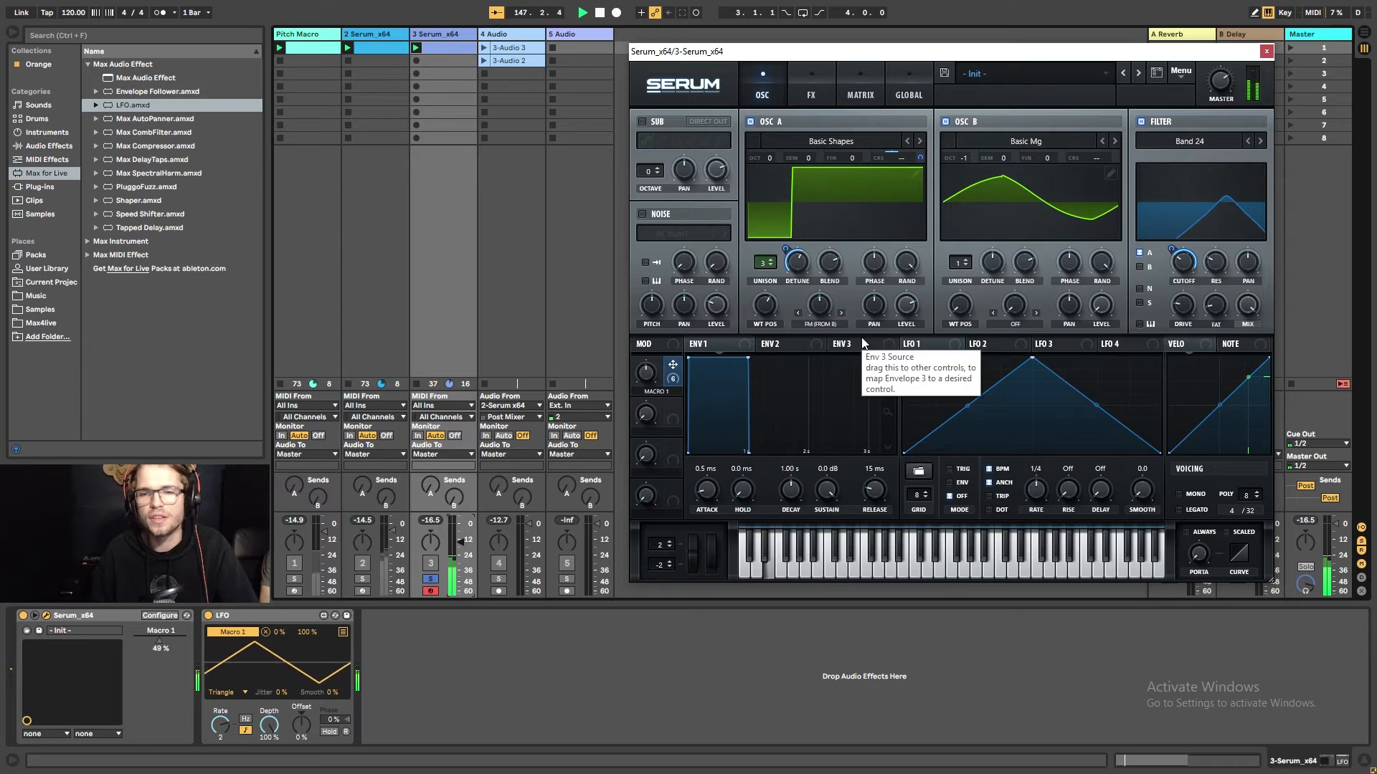
pyautogui.moveTo(820, 304); pyautogui.dragTo(821, 319)
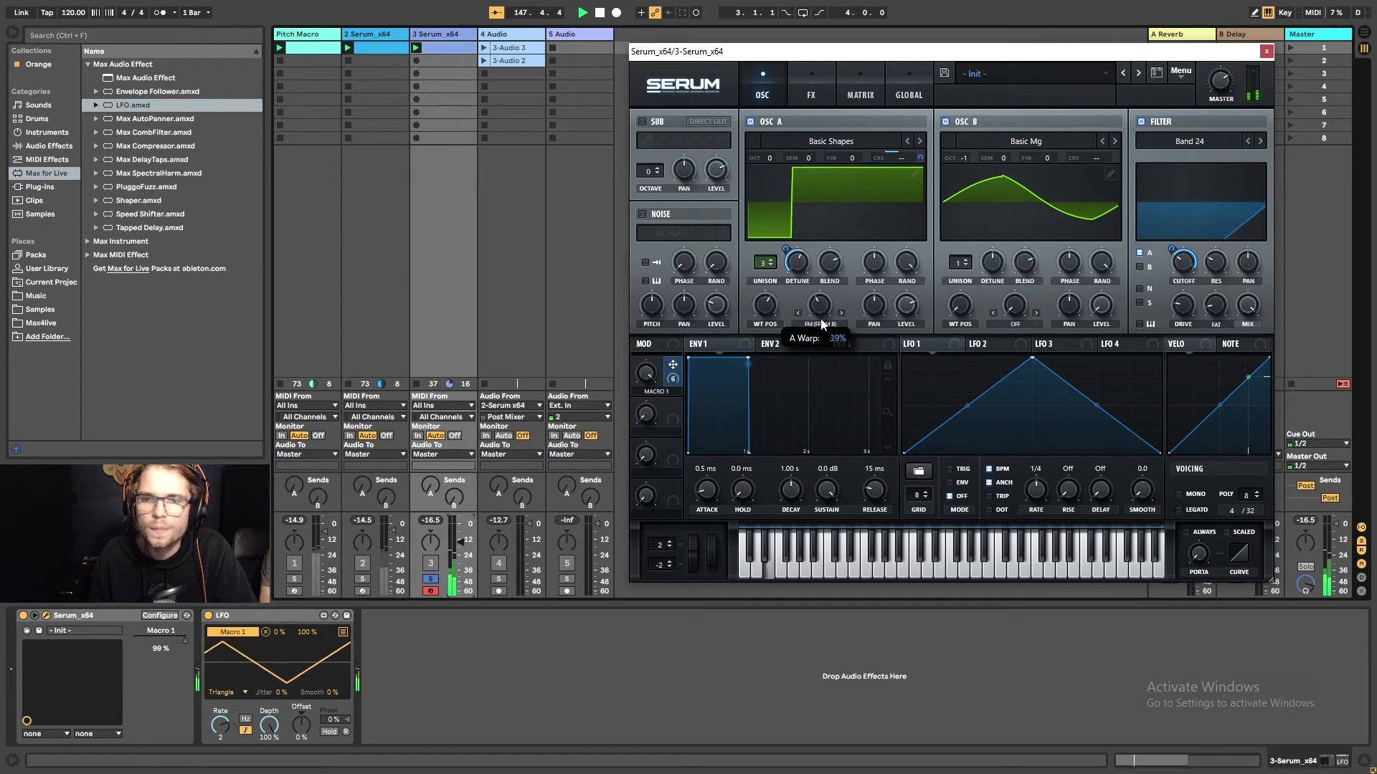
pyautogui.click(946, 122)
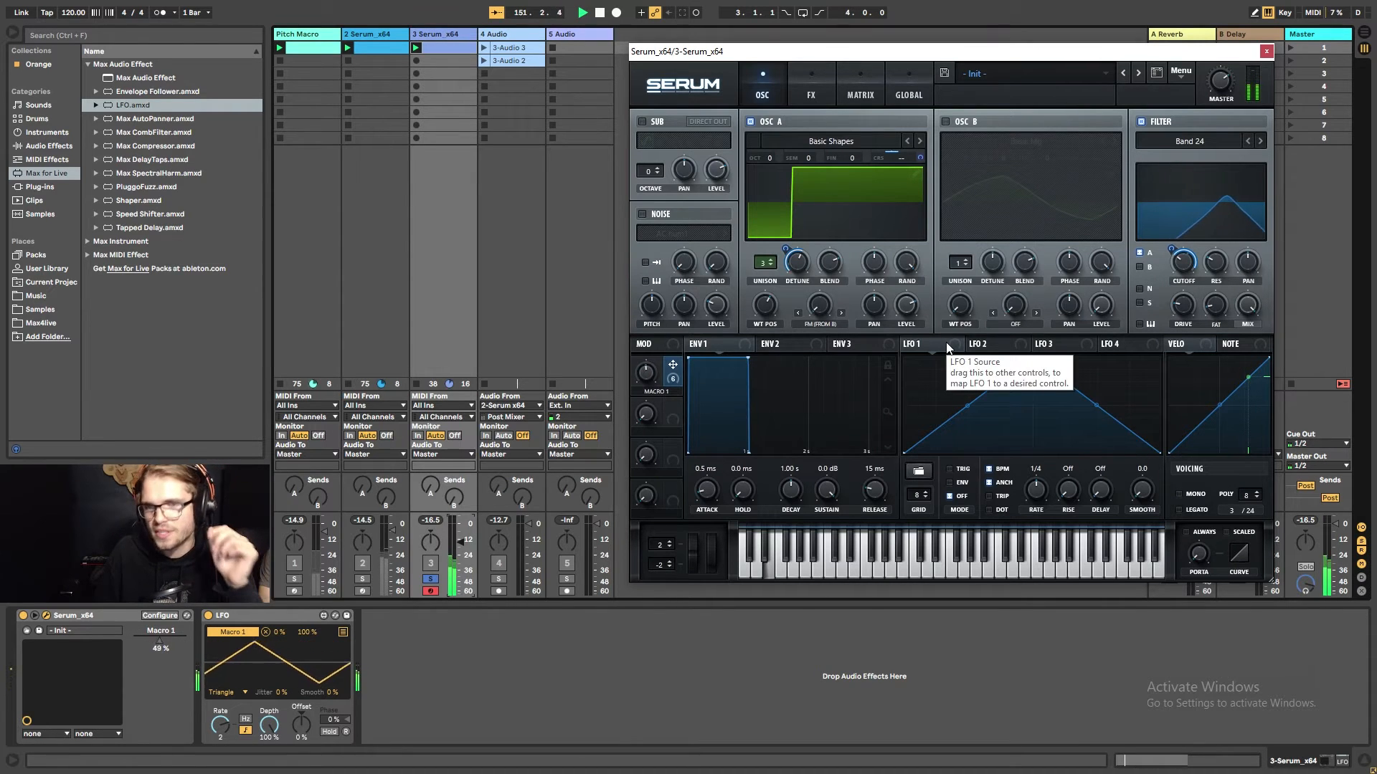
# Reshape LFO 1 into a square gate that is low for the first half of the cycle and high for the second.
pyautogui.doubleClick(902, 358)
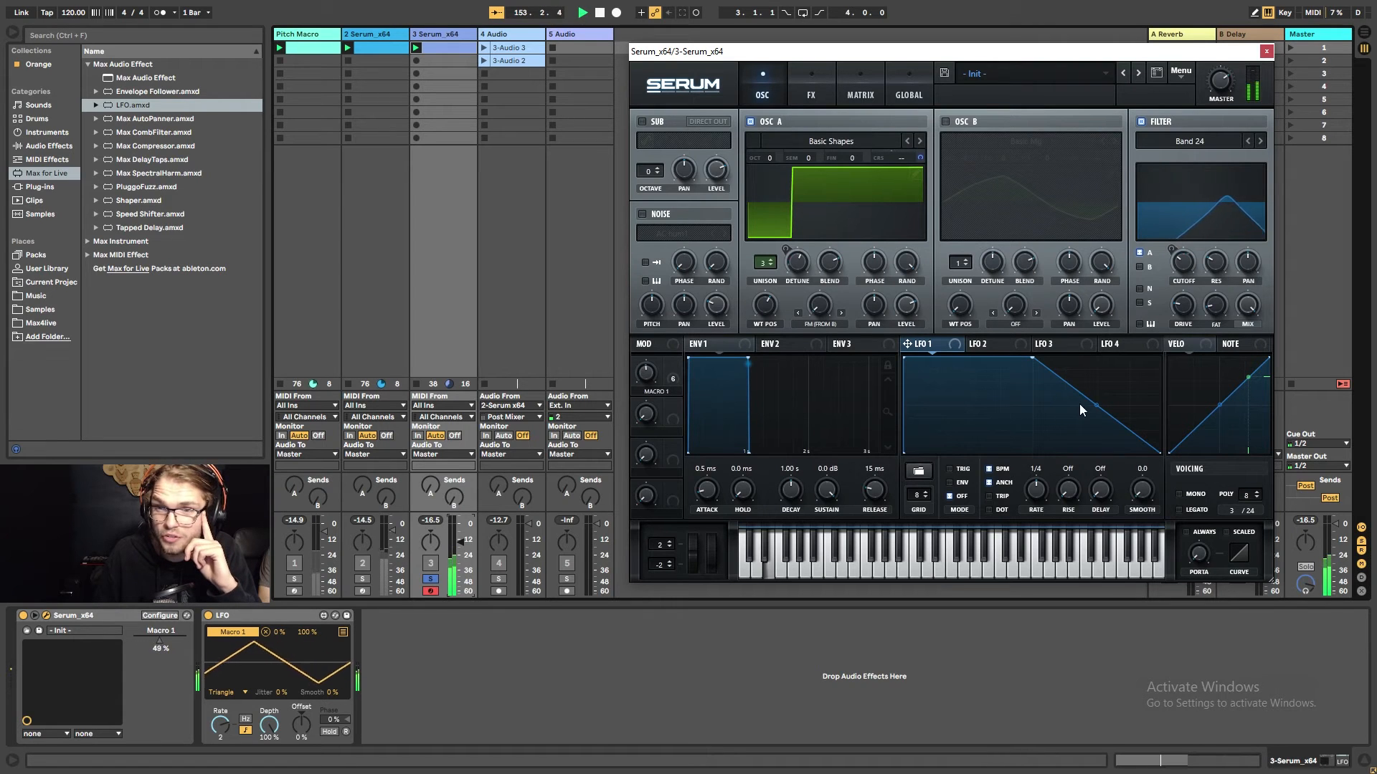
pyautogui.moveTo(1066, 403); pyautogui.dragTo(1227, 287)
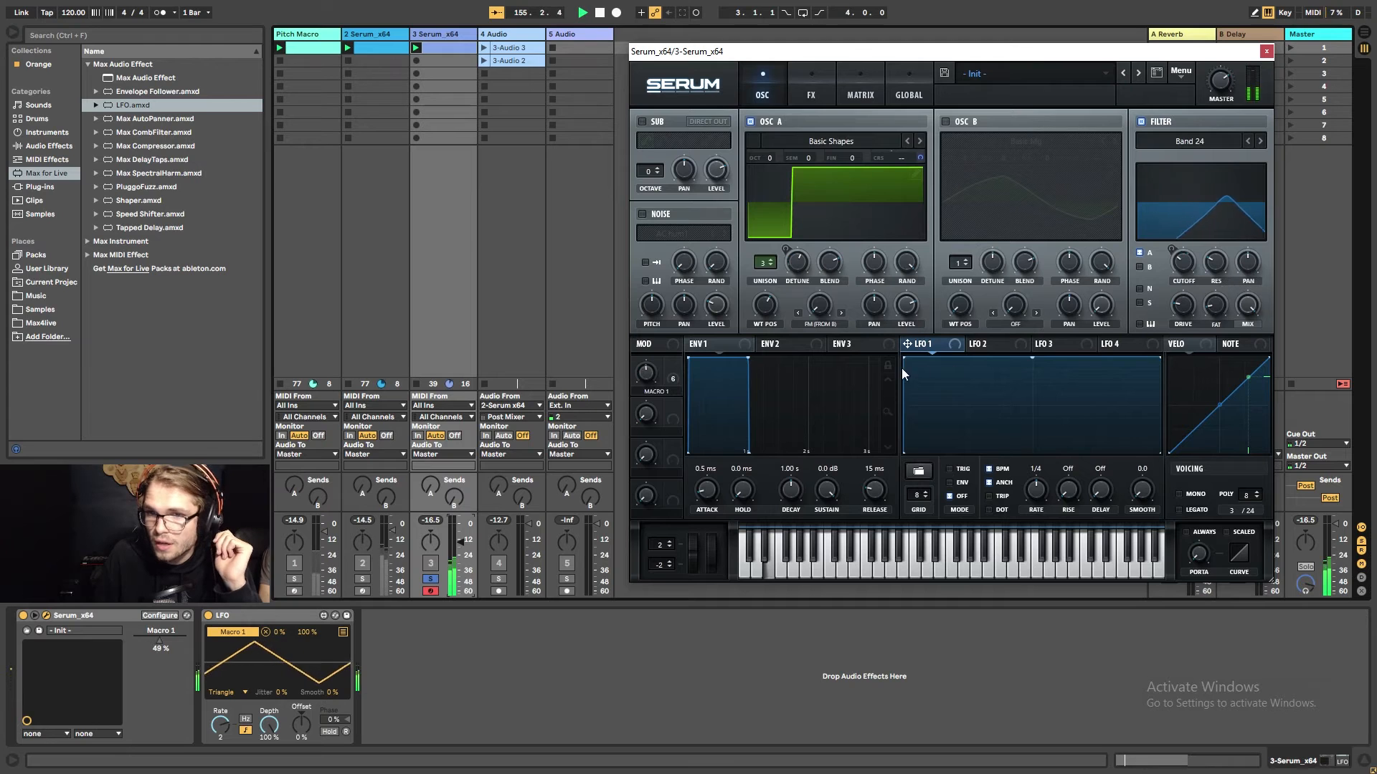
pyautogui.moveTo(906, 355); pyautogui.dragTo(1072, 538)
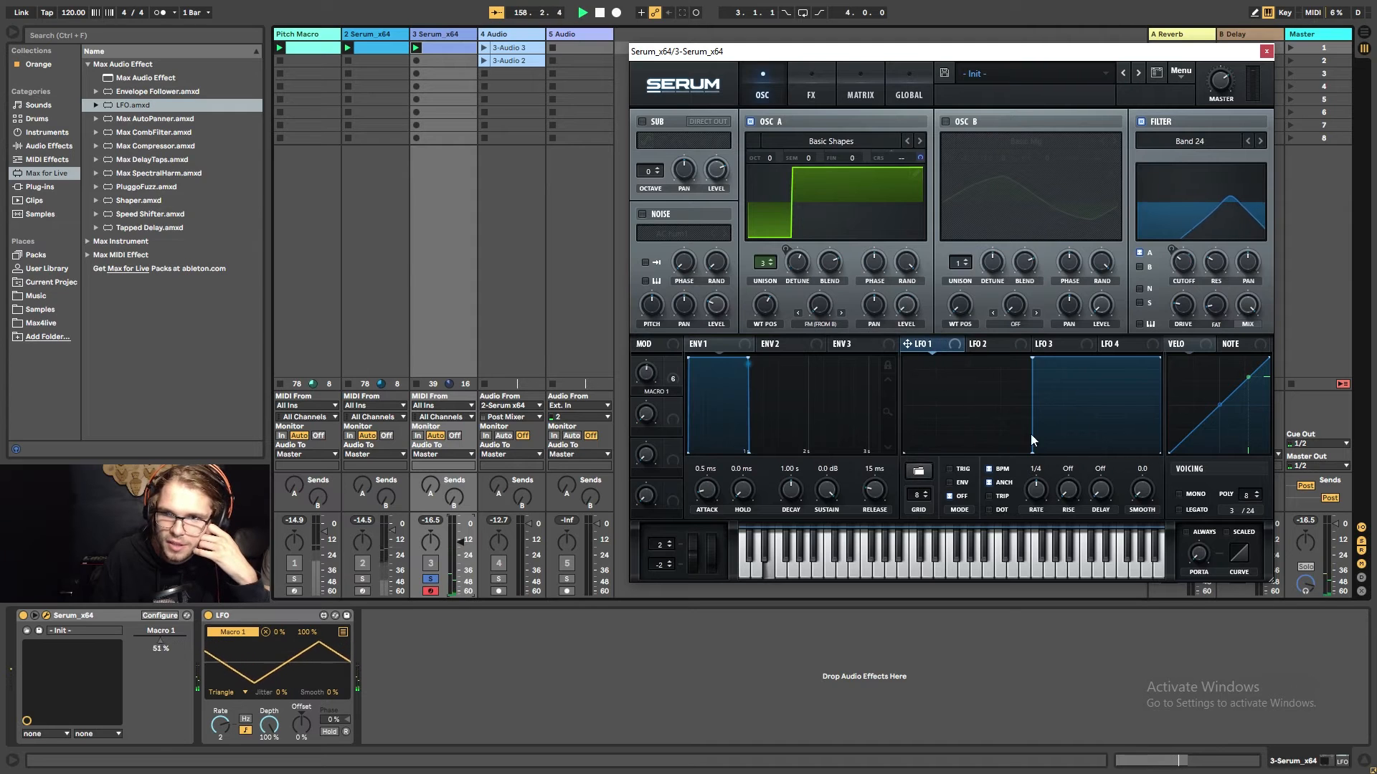
# Assign LFO 1 to oscillator A's level and Macro 2 to LFO 1's rate, sweeping Macro 2 to hear the gating.
pyautogui.moveTo(909, 344); pyautogui.dragTo(903, 302)
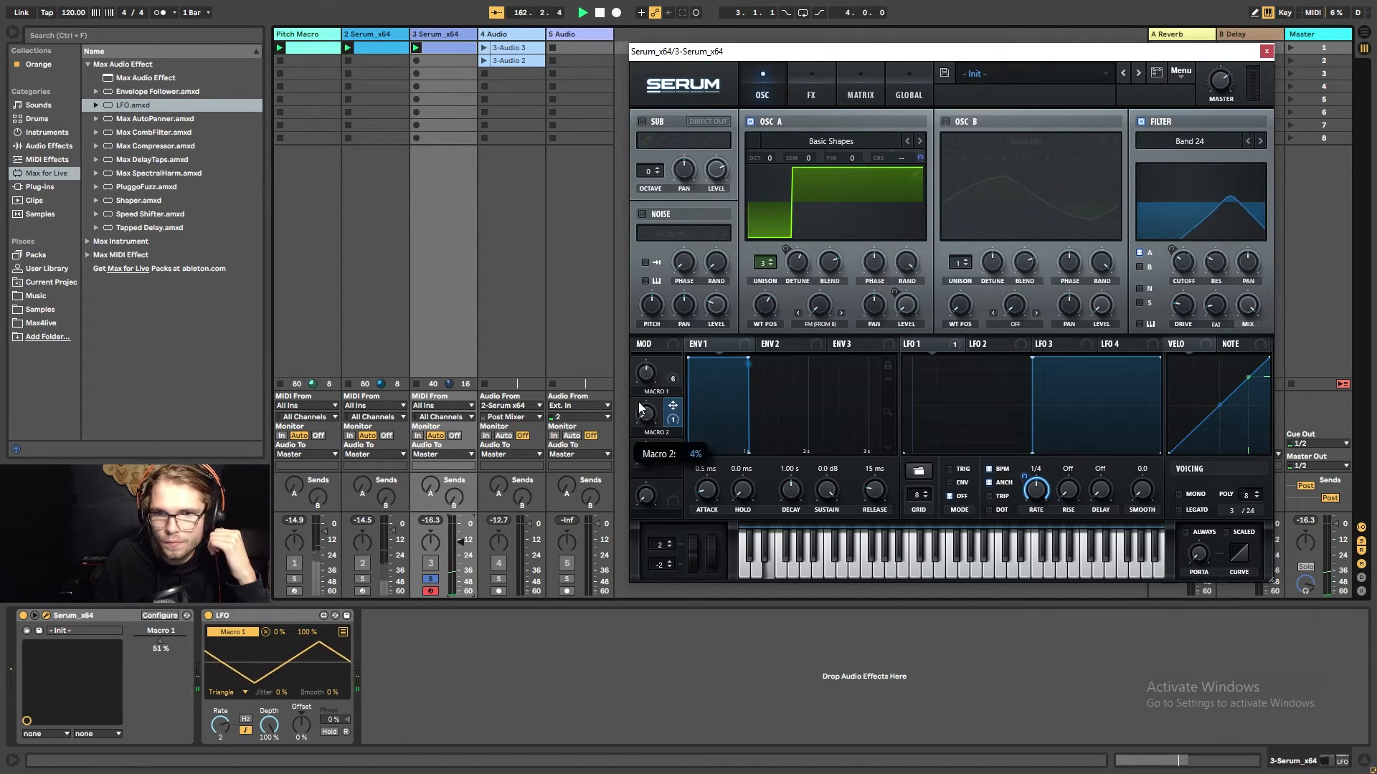
pyautogui.moveTo(655, 409); pyautogui.dragTo(665, 364)
# In the modulation matrix, set Macro 2 as the auxiliary source of the LFO 1 to A Vol routing and sweep Macro 2 to test it.
pyautogui.click(871, 91)
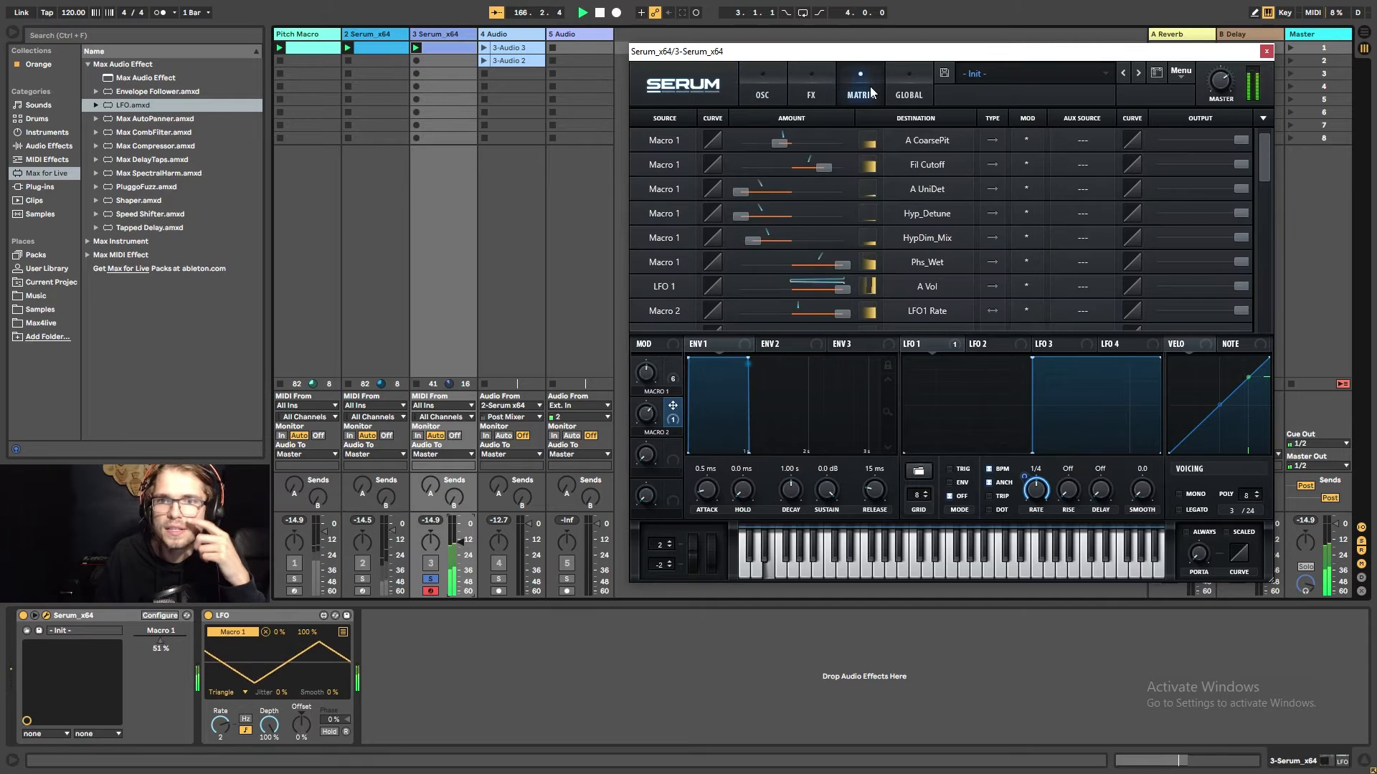
pyautogui.scroll(-2, 953, 279)
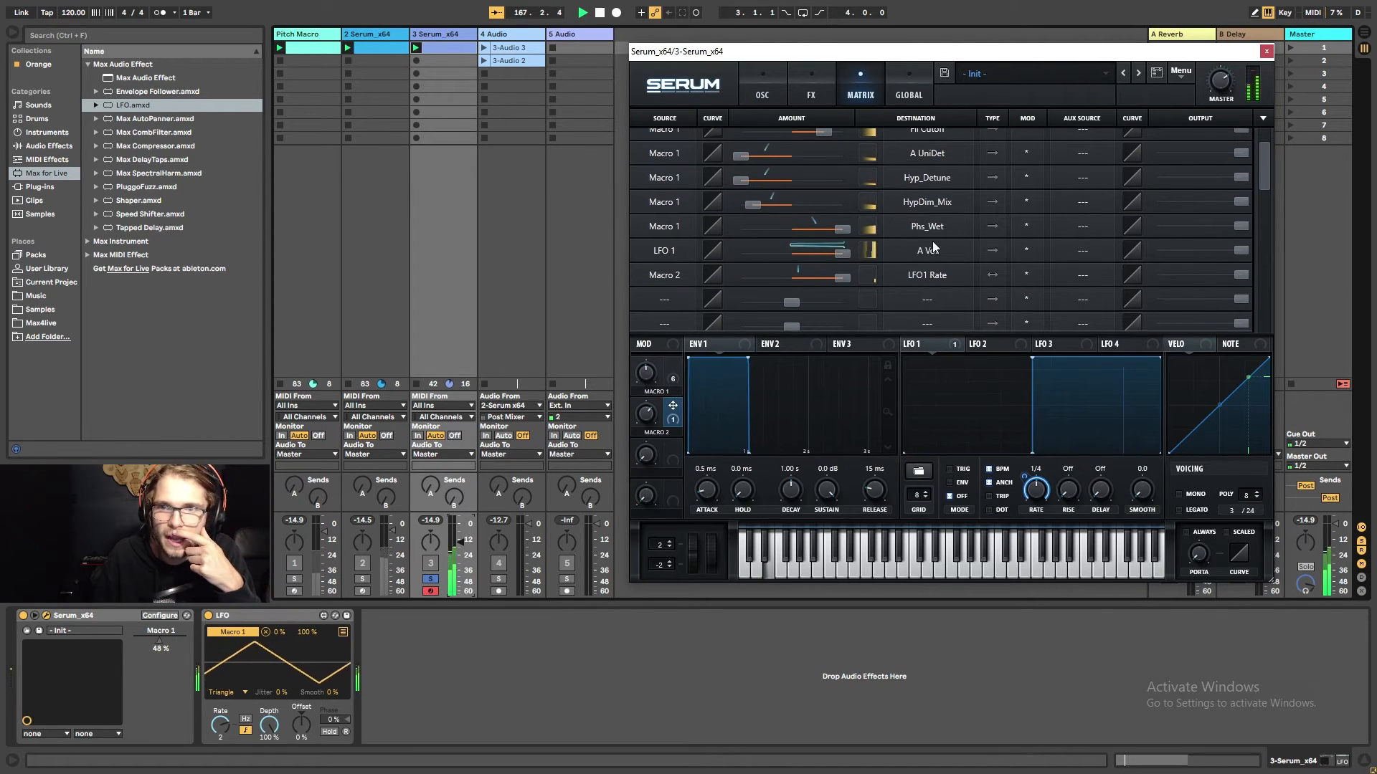
pyautogui.click(1081, 251)
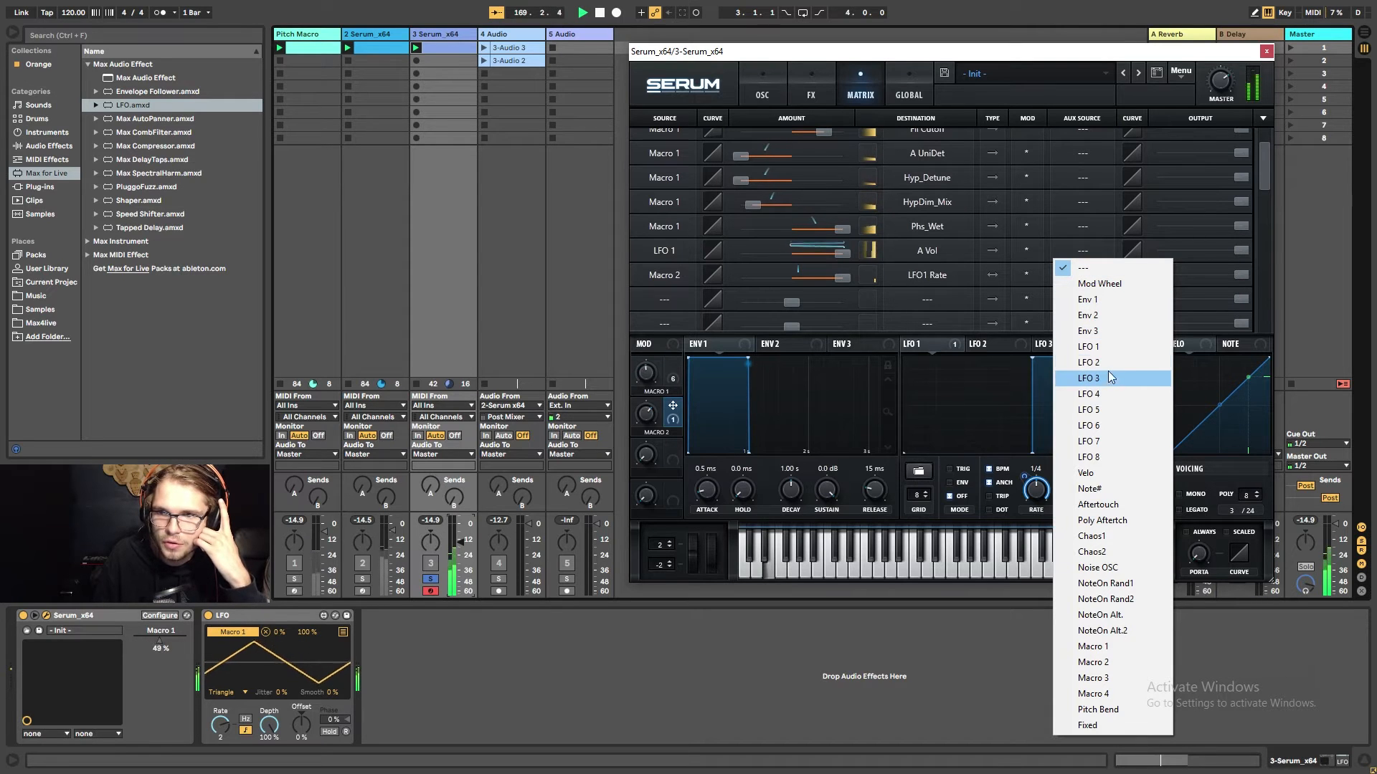
pyautogui.click(1123, 662)
pyautogui.moveTo(648, 423)
pyautogui.mouseDown()
pyautogui.moveTo(647, 382)
pyautogui.moveTo(648, 407)
pyautogui.mouseUp()
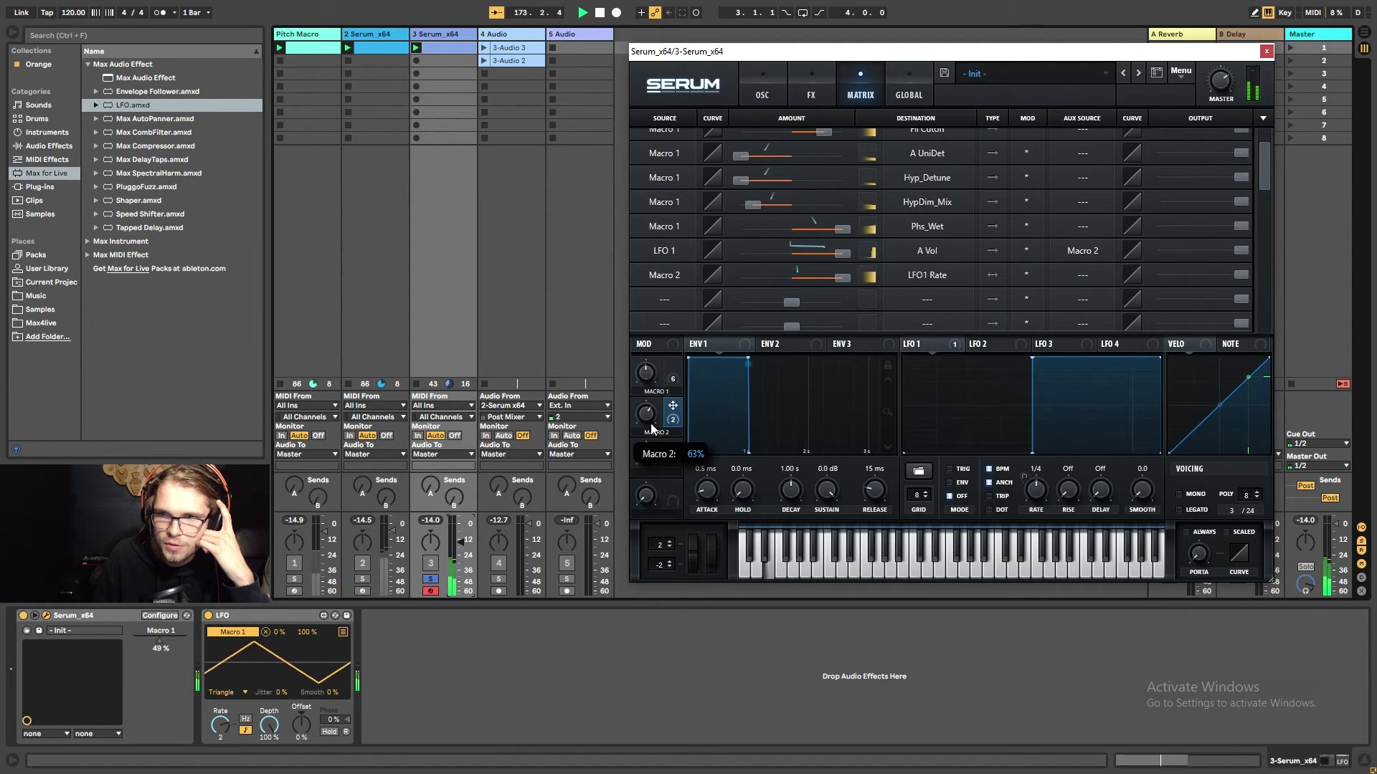
# Return to the oscillator page, raise oscillator A's level, and flip the LFO 1 shape vertically.
pyautogui.click(763, 90)
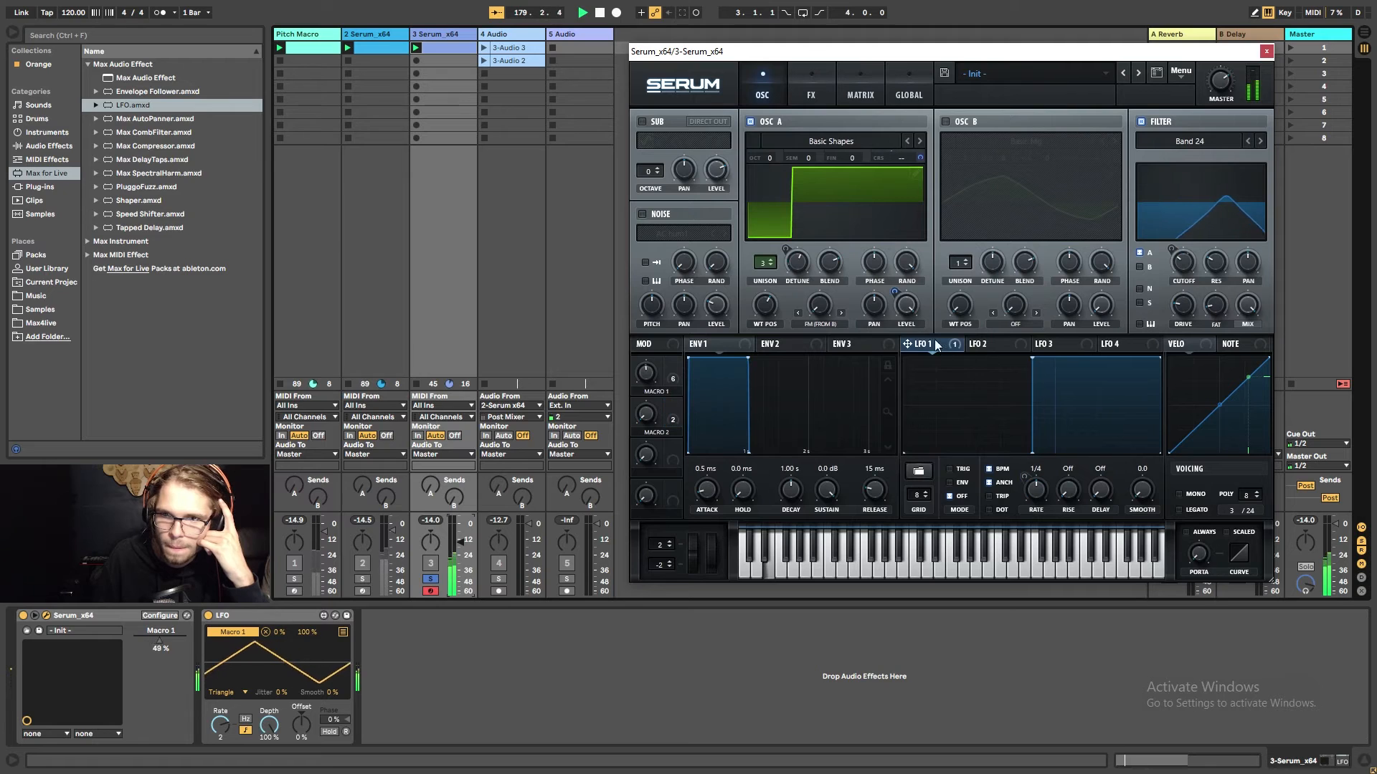
pyautogui.moveTo(895, 291); pyautogui.dragTo(907, 304)
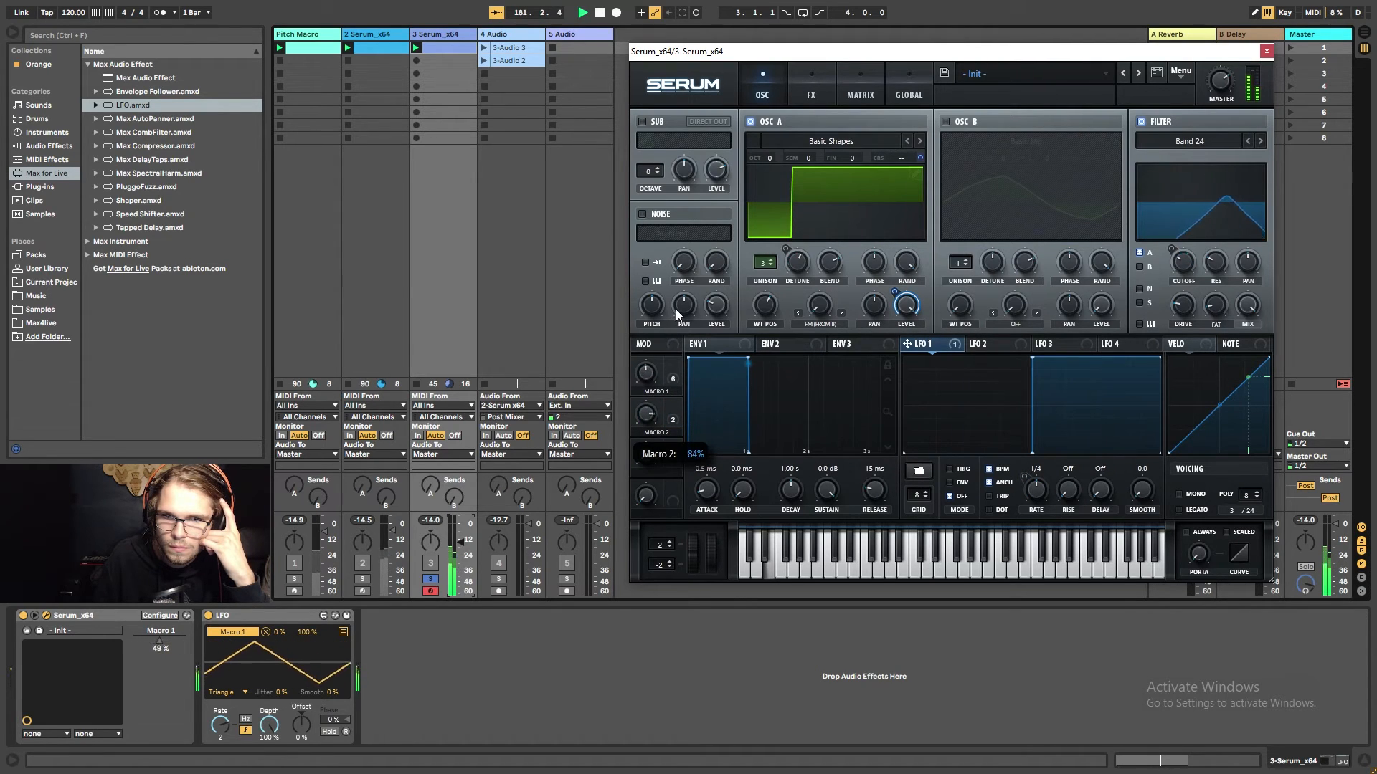
pyautogui.rightClick(1000, 387)
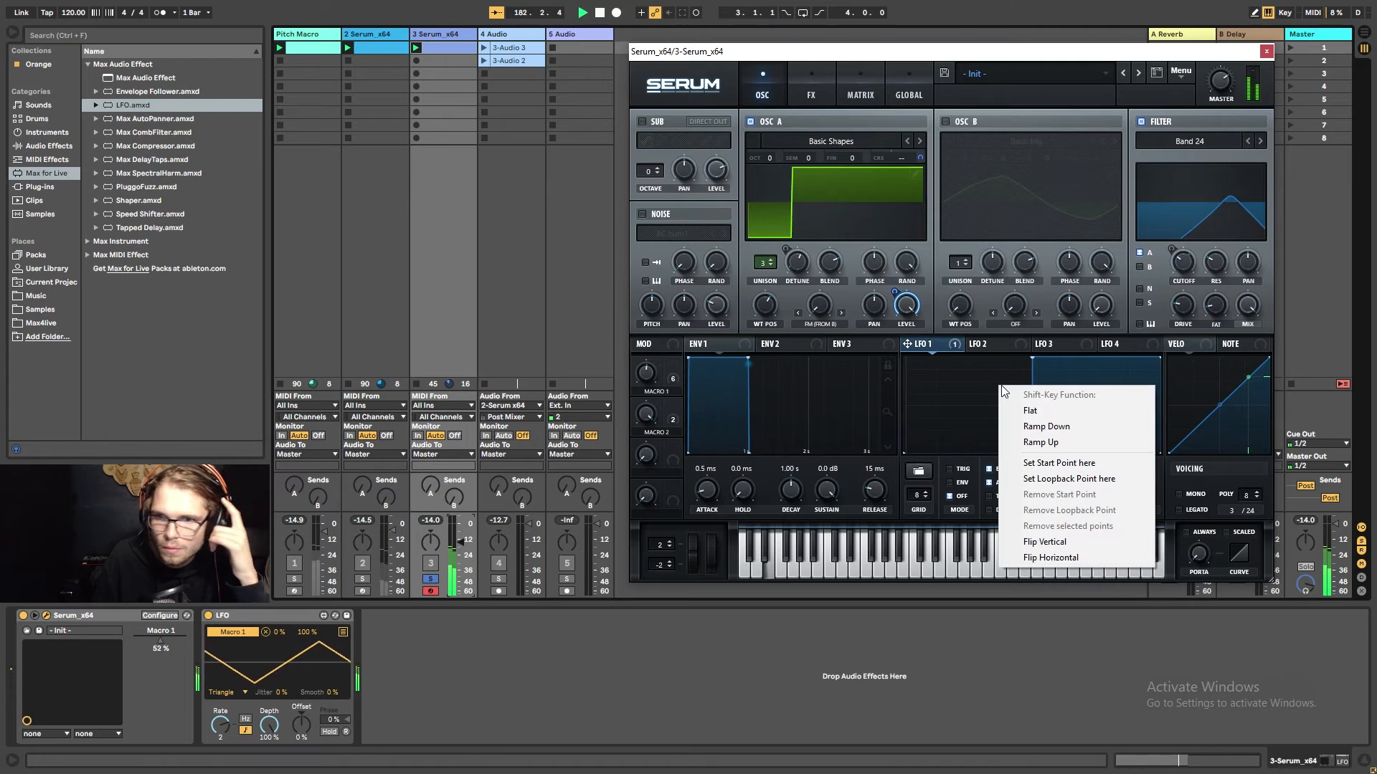
pyautogui.click(1040, 542)
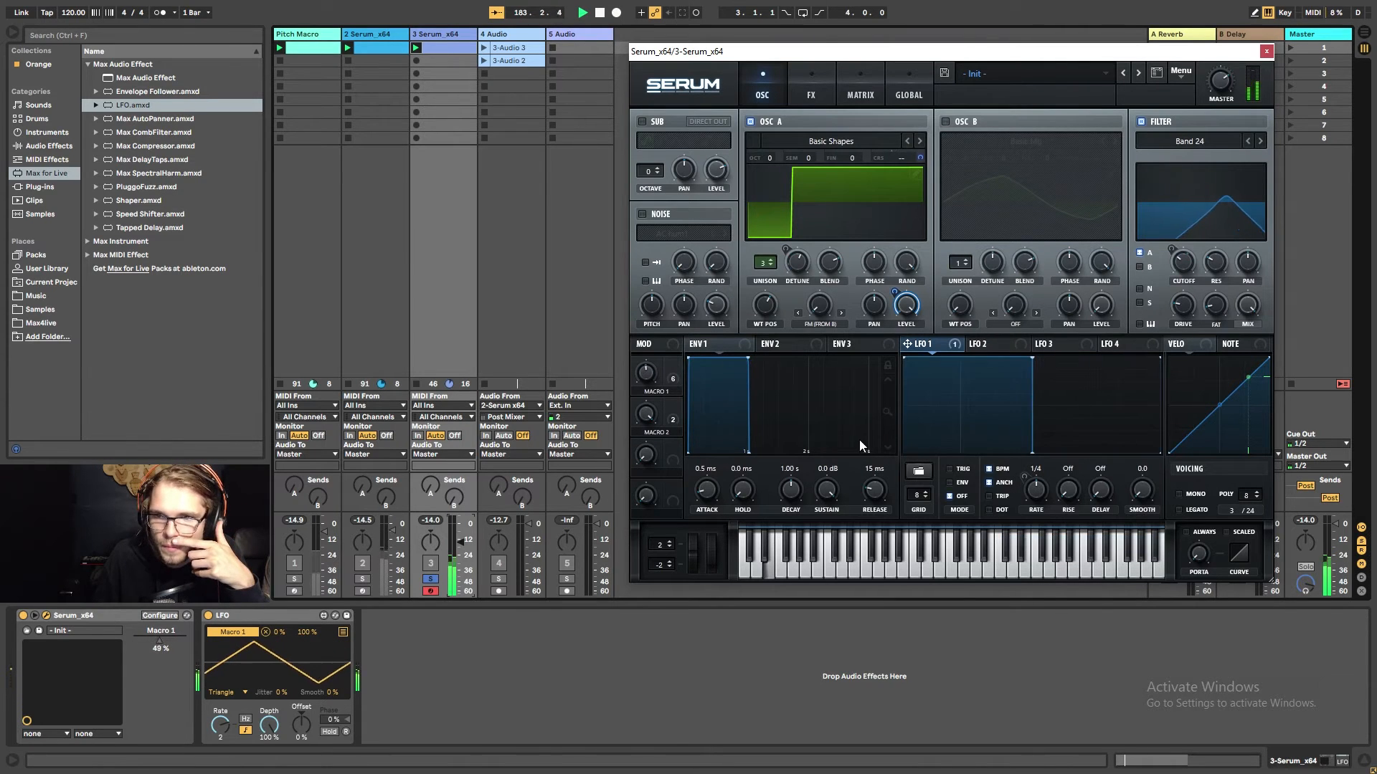
# Turn Macro 2 down by ear to audition the gate, stop playback, and close the Serum window.
pyautogui.moveTo(644, 415); pyautogui.dragTo(645, 431)
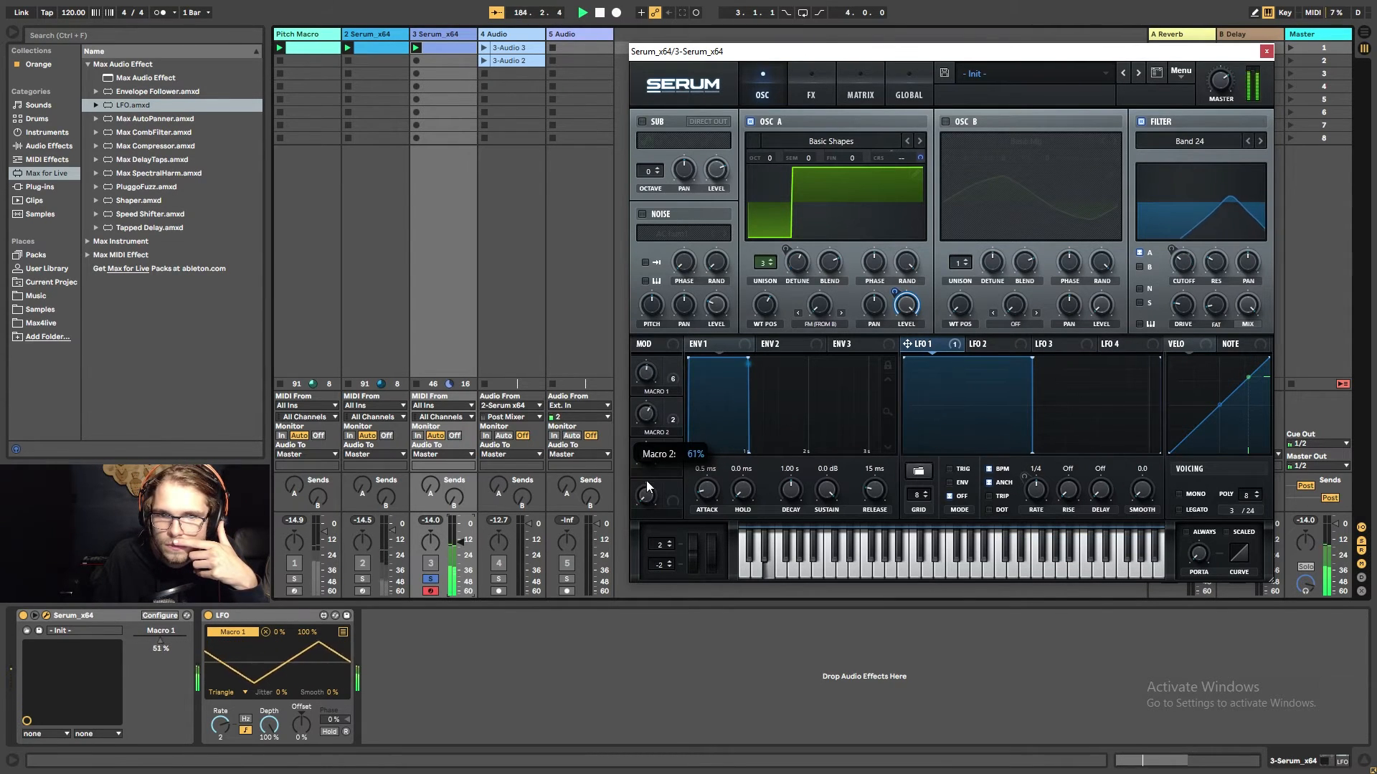
pyautogui.moveTo(650, 501); pyautogui.dragTo(665, 545)
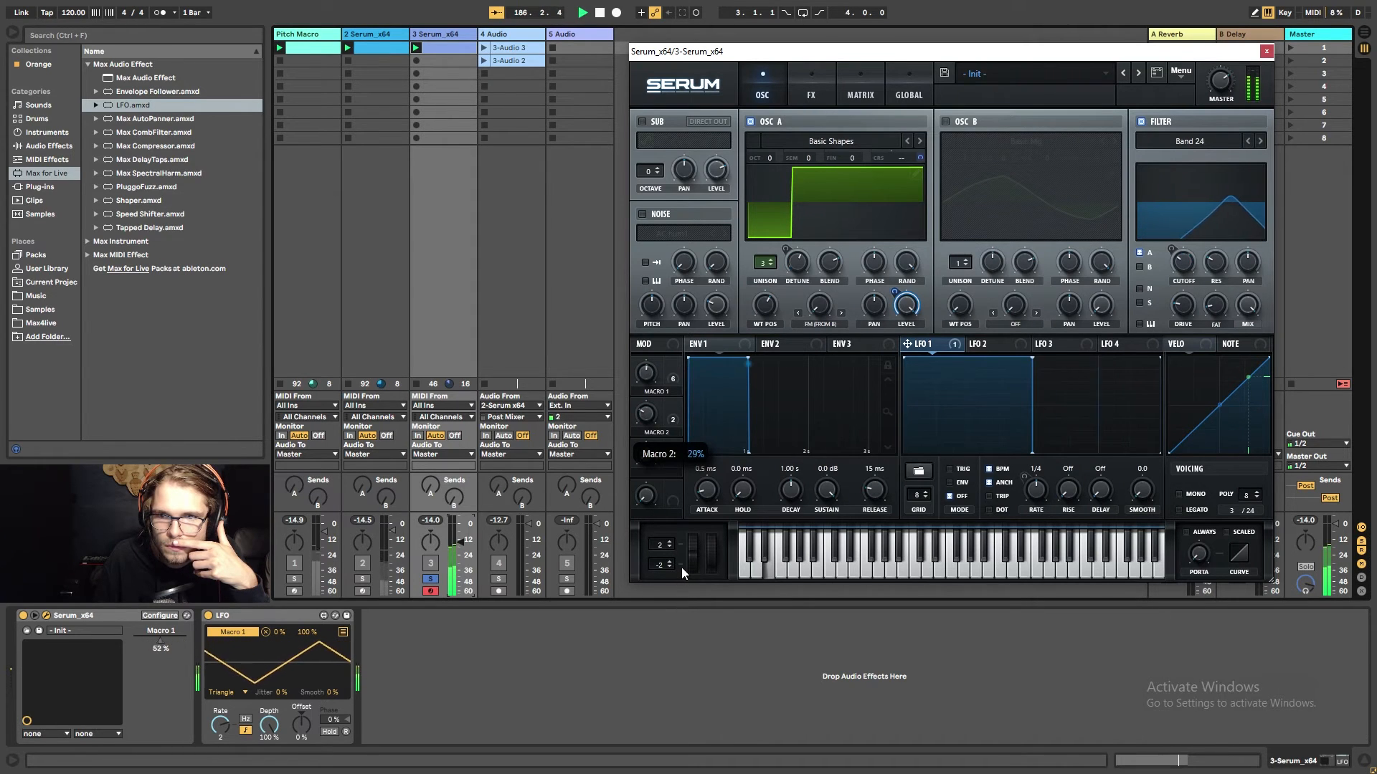
pyautogui.moveTo(686, 553); pyautogui.dragTo(745, 710)
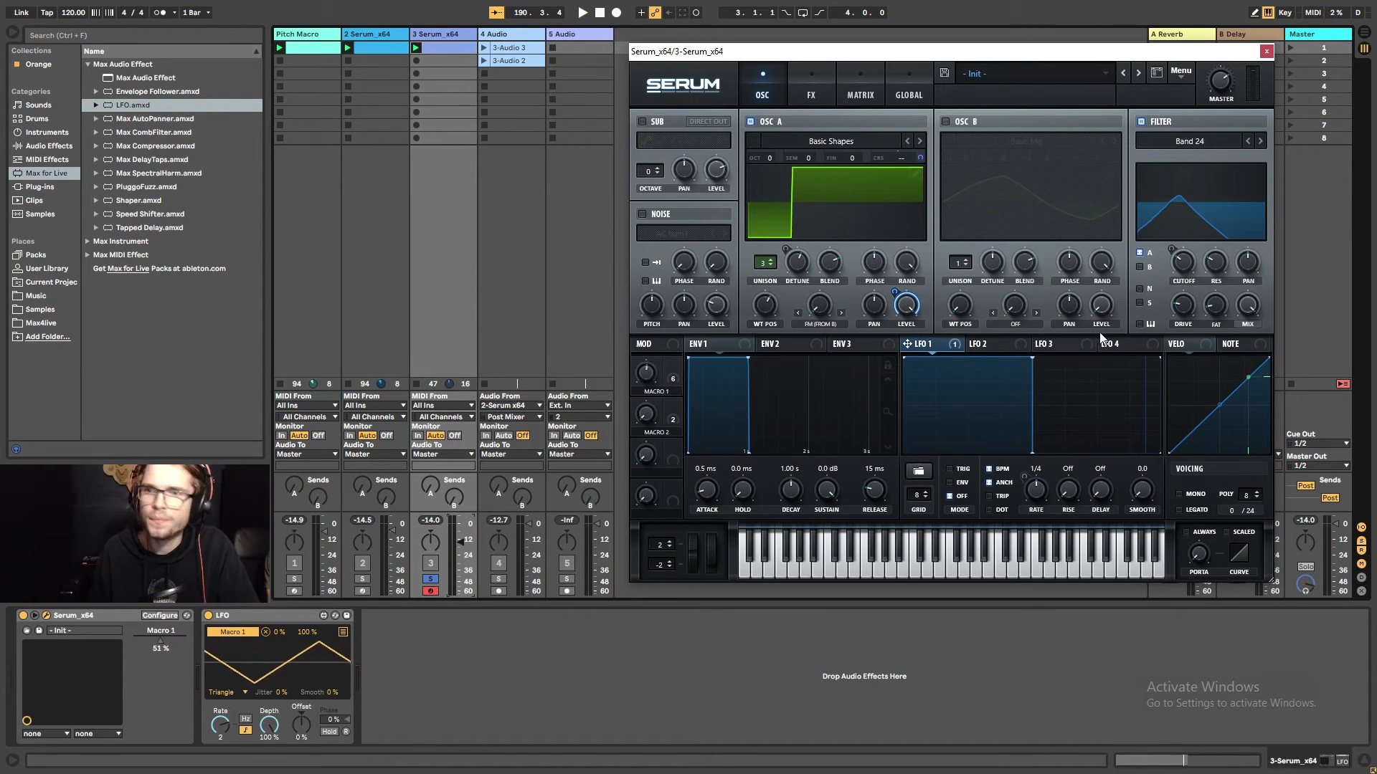
pyautogui.click(1268, 52)
# Delete the 3-Audio 3 and 3-Audio 2 clips from the 4 Audio track.
pyautogui.click(518, 62)
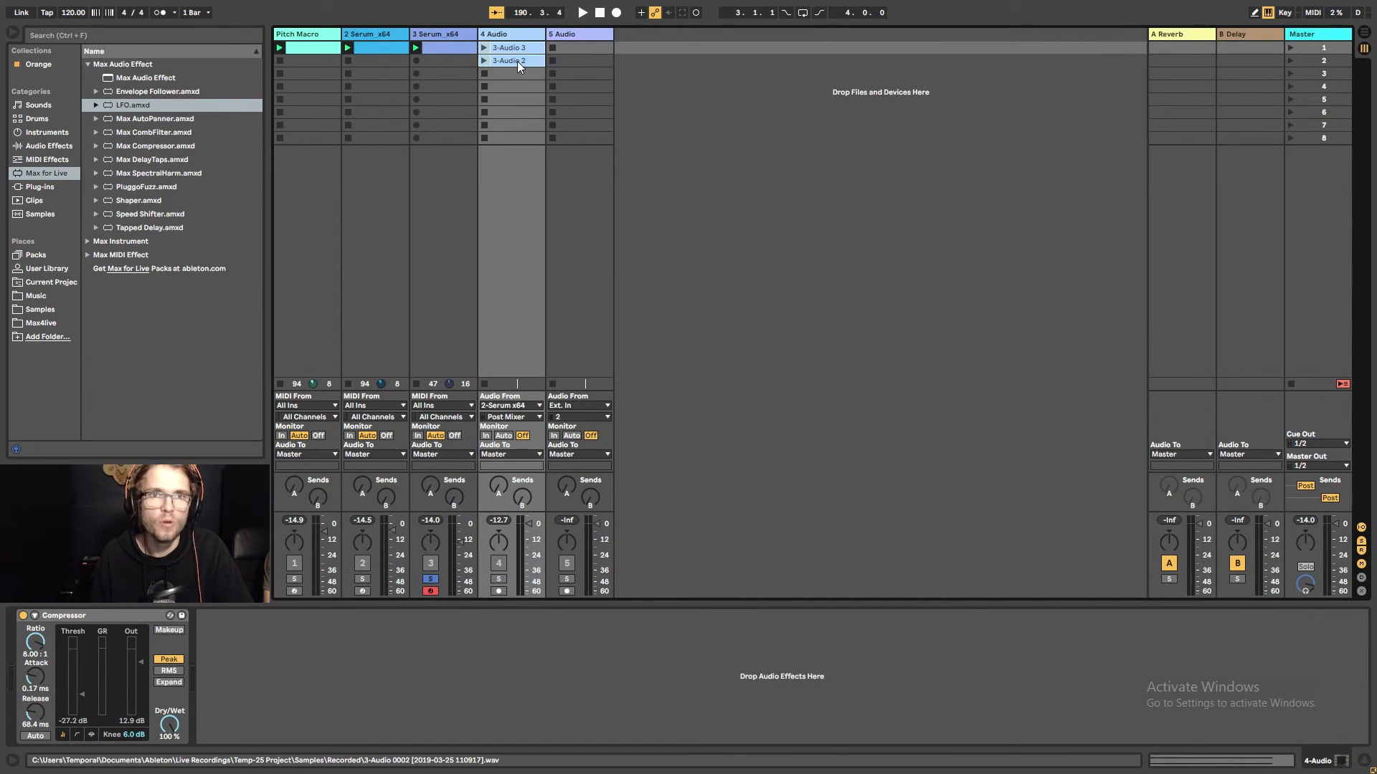
pyautogui.keyDown('shift'); pyautogui.click(518, 61); pyautogui.keyUp('shift')
pyautogui.press('Delete')
# Show the devices of the 3 Serum_x64 track and delete the Max for Live LFO device from it.
pyautogui.click(463, 45)
pyautogui.doubleClick(462, 47)
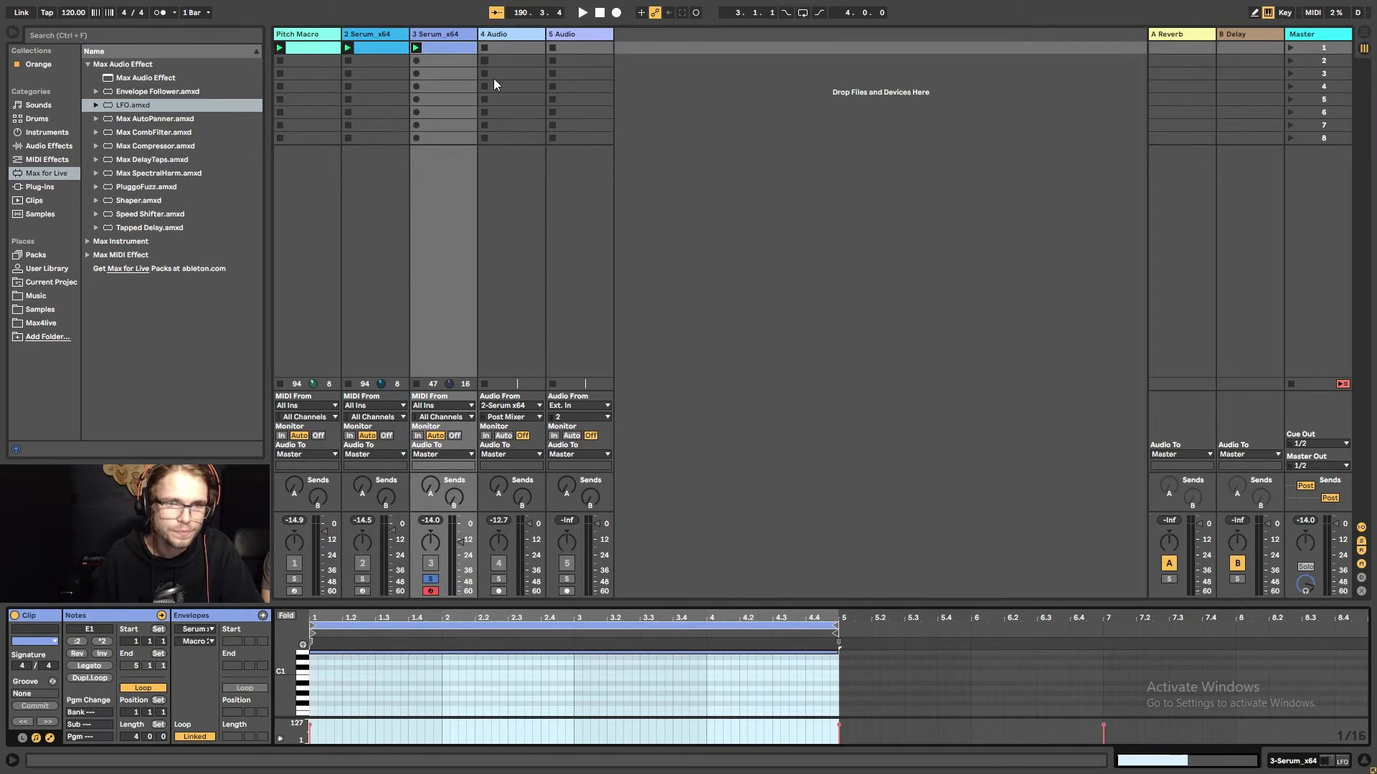
pyautogui.click(1316, 761)
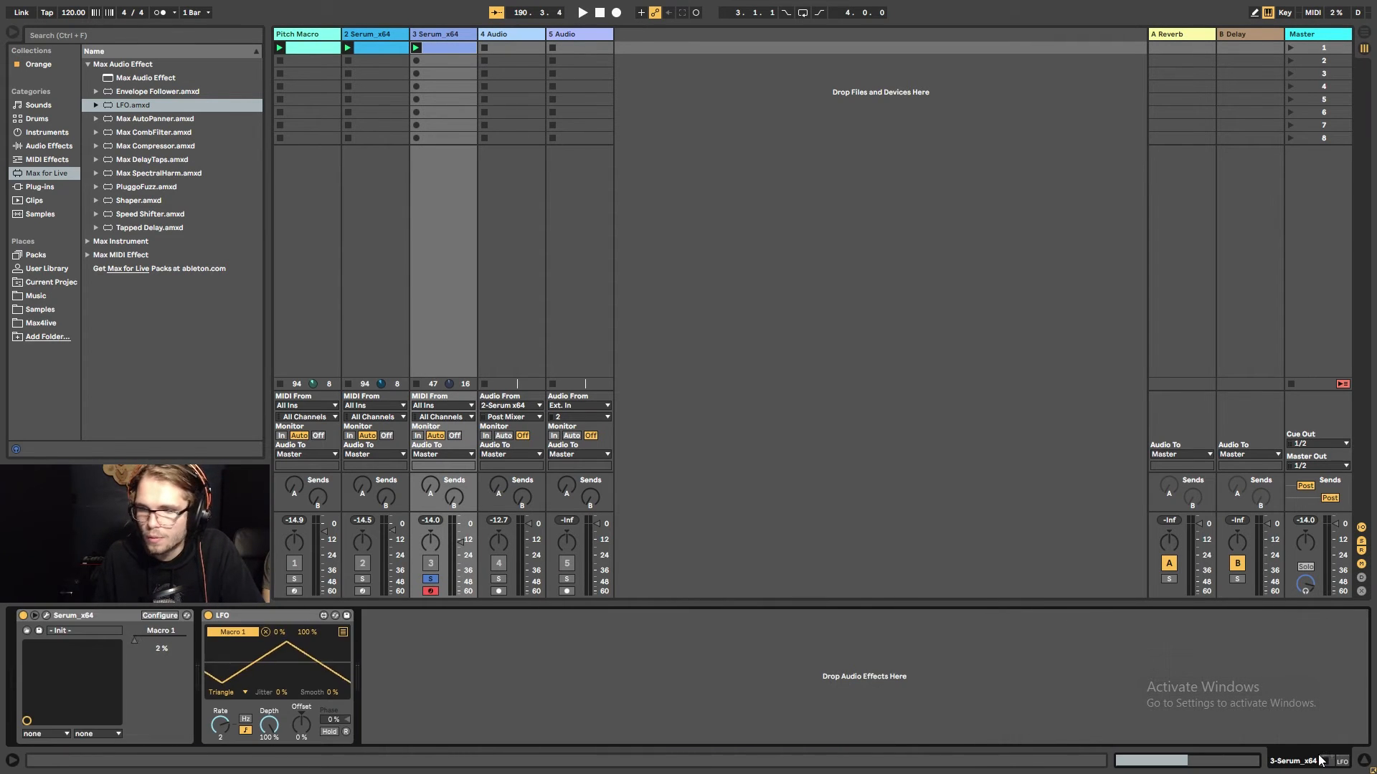
pyautogui.click(225, 616)
pyautogui.press('Delete')
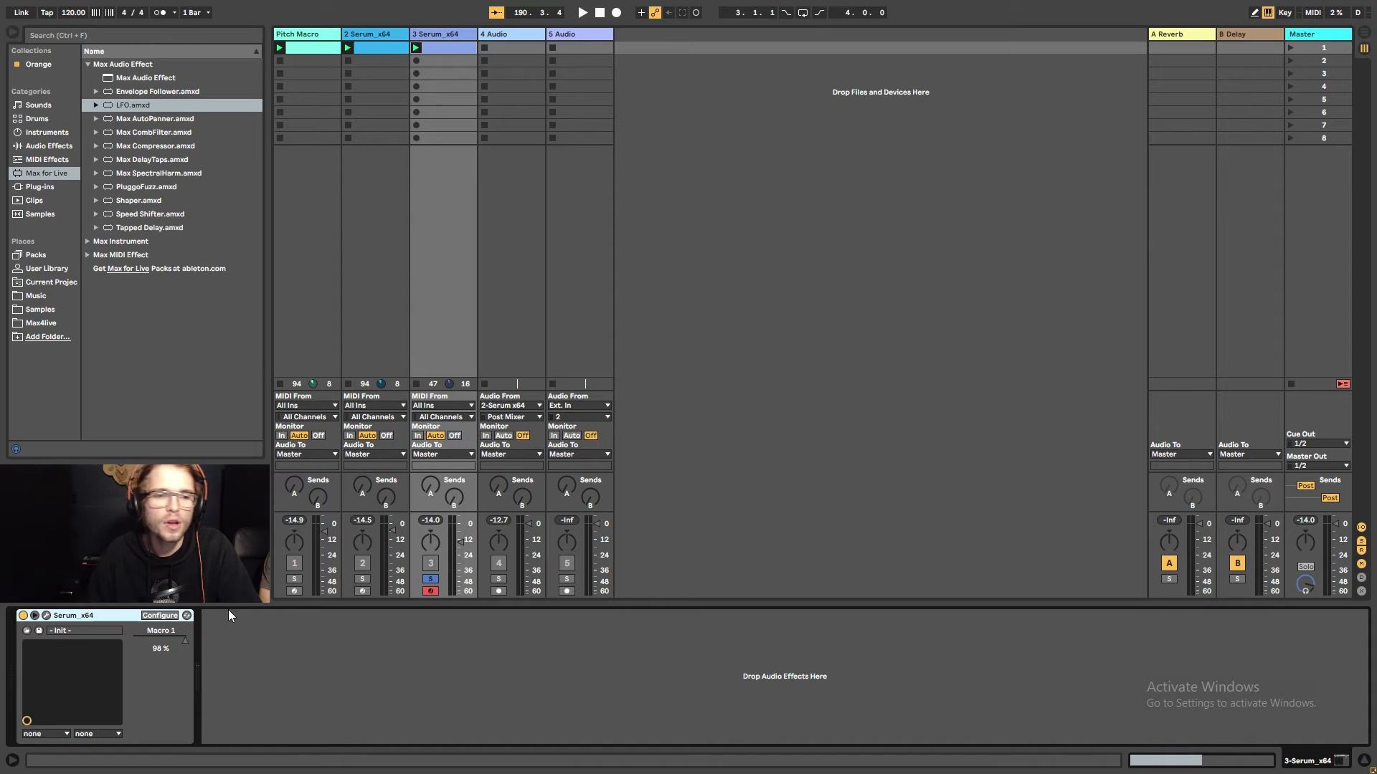
# Play the Serum clip while sweeping Macro 1 by hand to audition it, open the clip, and stop playback.
pyautogui.moveTo(161, 642); pyautogui.dragTo(160, 714)
pyautogui.press('space')
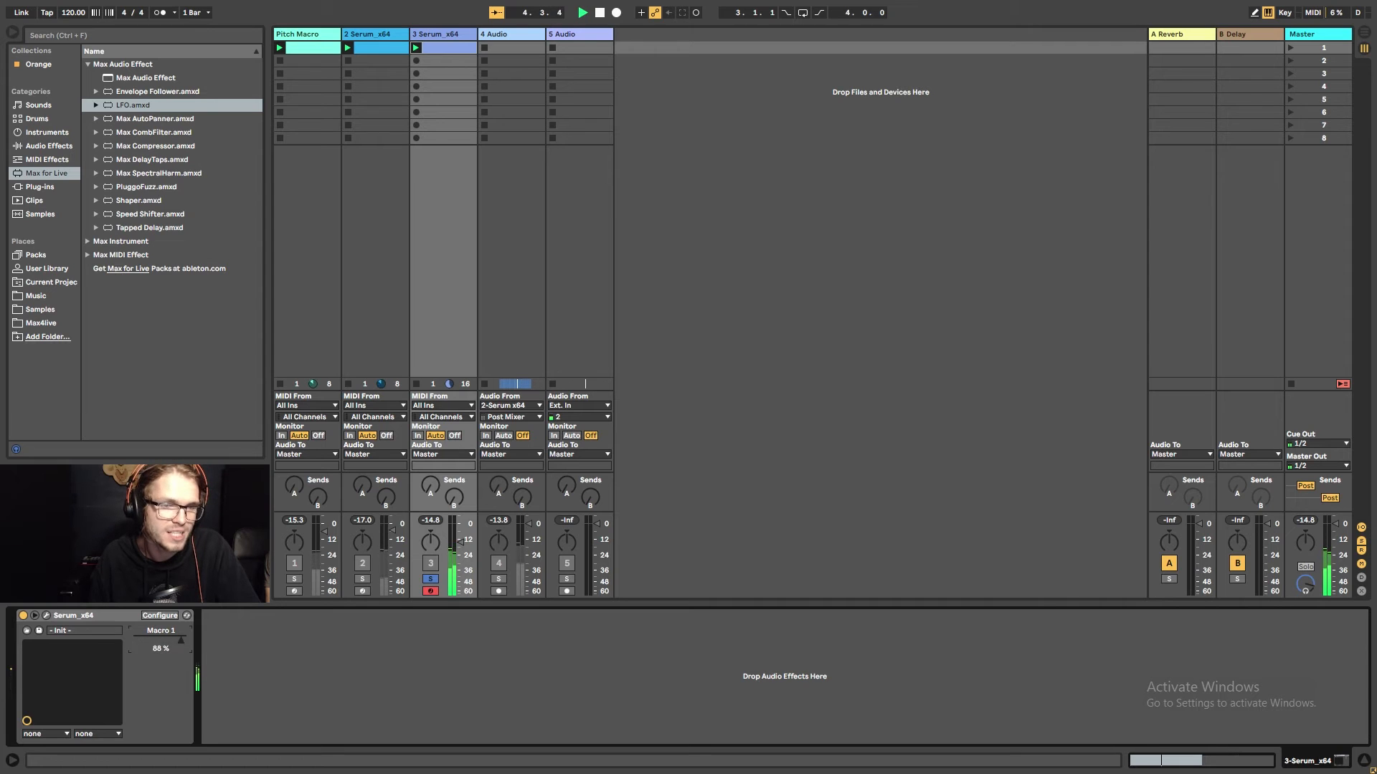
pyautogui.click(439, 47)
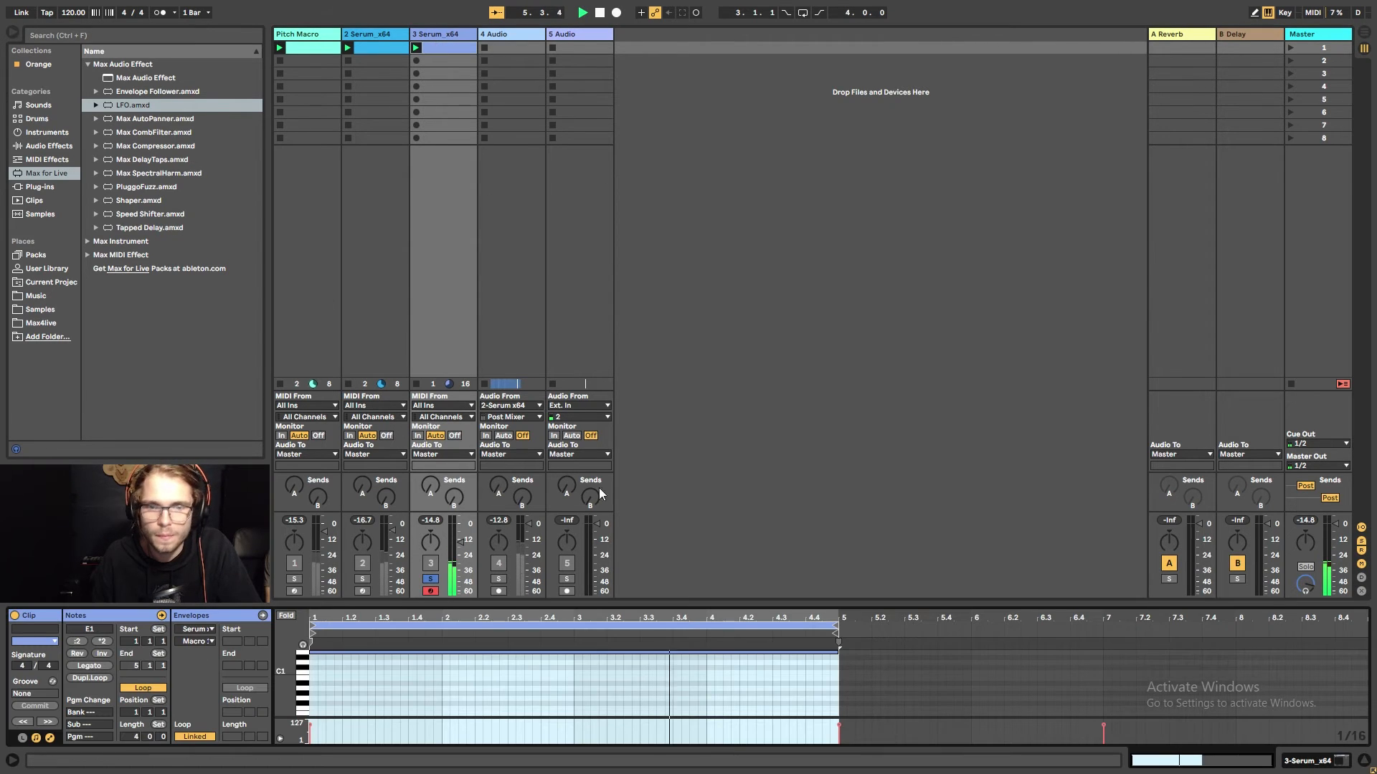
pyautogui.press('space')
# Show Macro 1's automation in the Serum clip and draw a ramp rising from the clip's start to 1.00 during playback.
pyautogui.click(1327, 758)
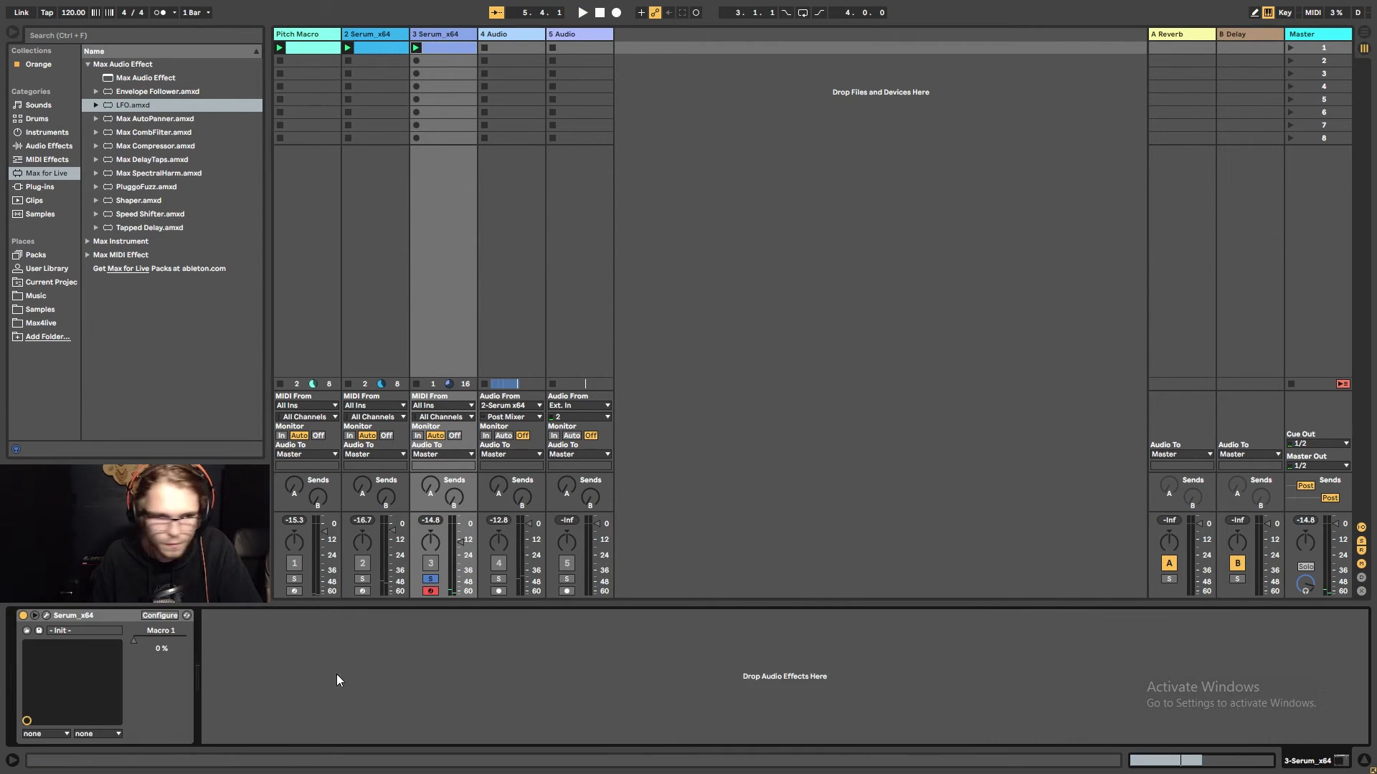
pyautogui.rightClick(160, 641)
pyautogui.click(194, 649)
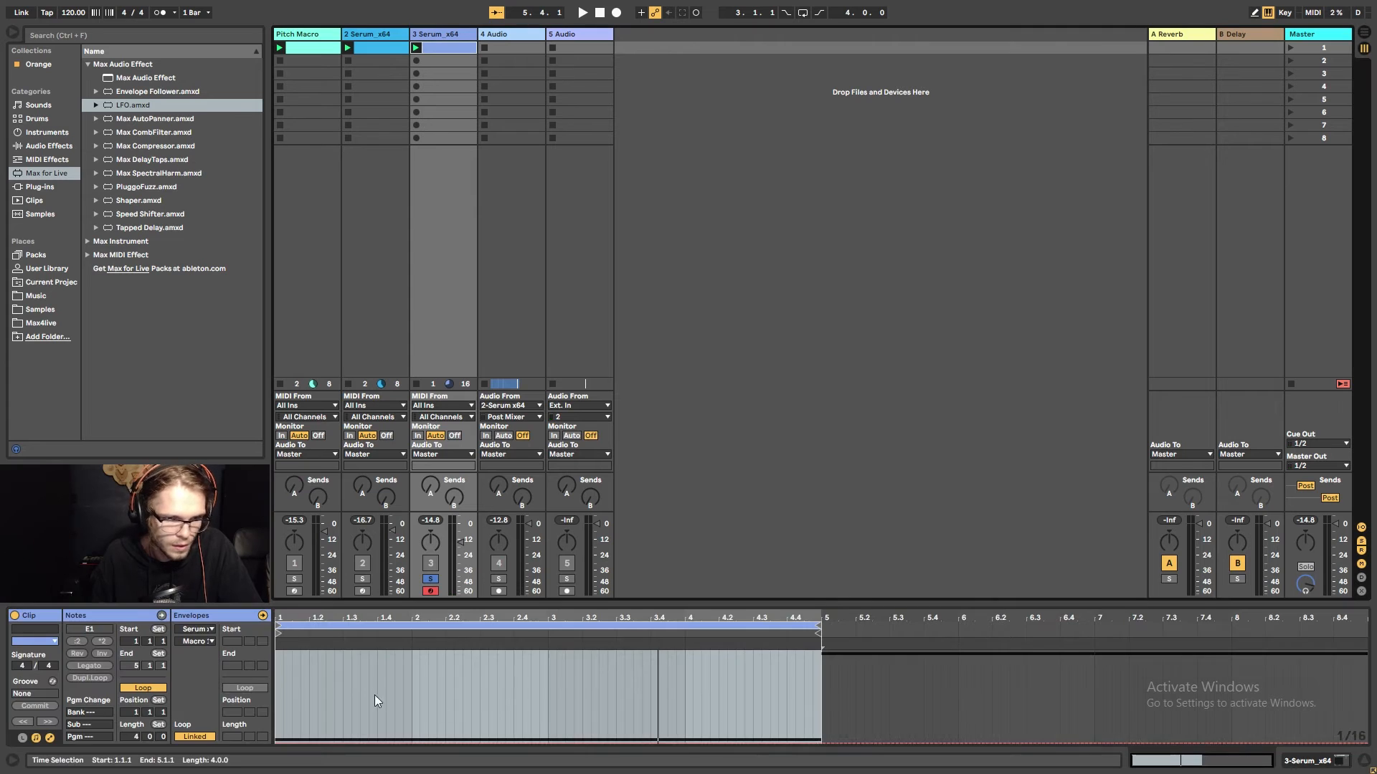
pyautogui.click(278, 742)
pyautogui.press('space')
pyautogui.moveTo(663, 746); pyautogui.dragTo(621, 690)
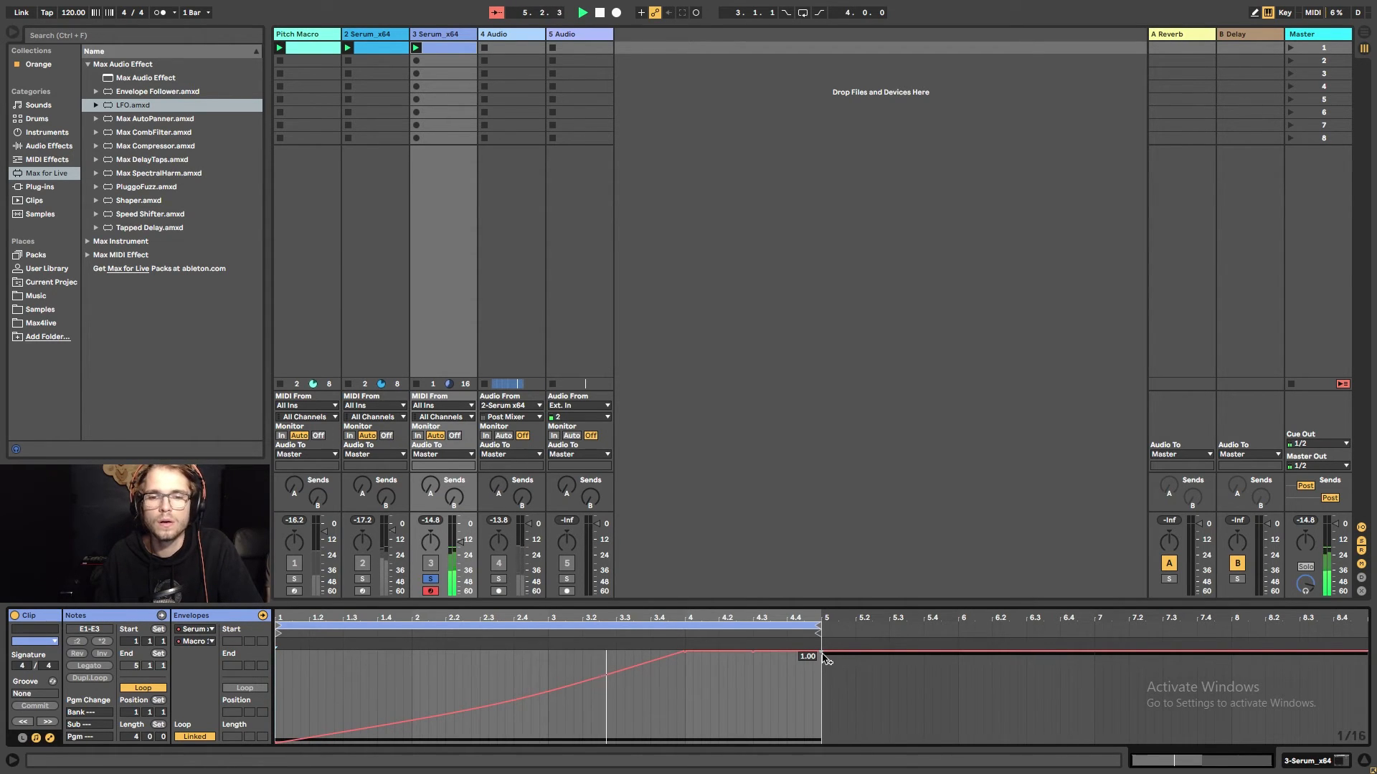
# Shape the end of the Macro 1 envelope to fall from about 4.3 down to zero at the clip's end.
pyautogui.moveTo(824, 658); pyautogui.dragTo(821, 749)
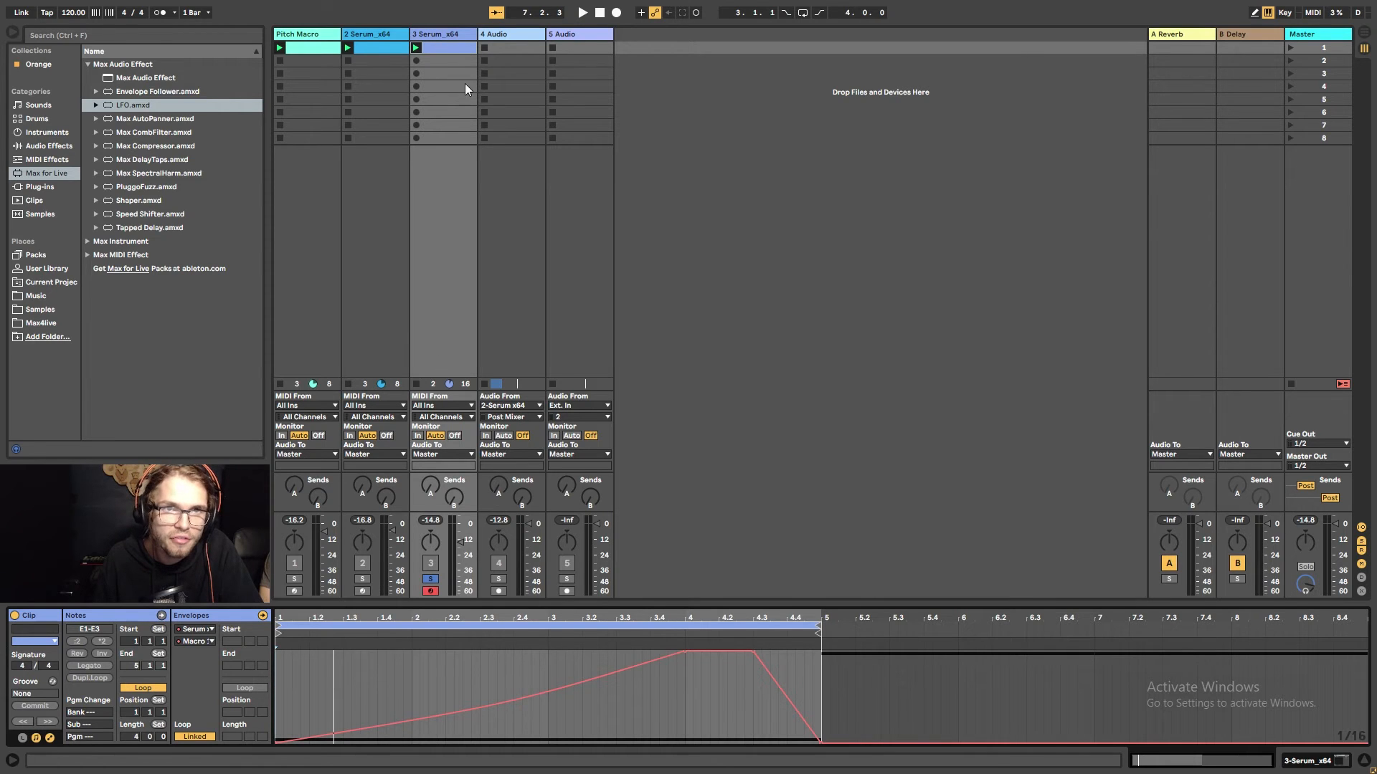
# Route 3-Serum x64 into the 4 Audio track with monitoring set to In, arm it, and record a clip in its first slot.
pyautogui.click(507, 406)
pyautogui.click(500, 470)
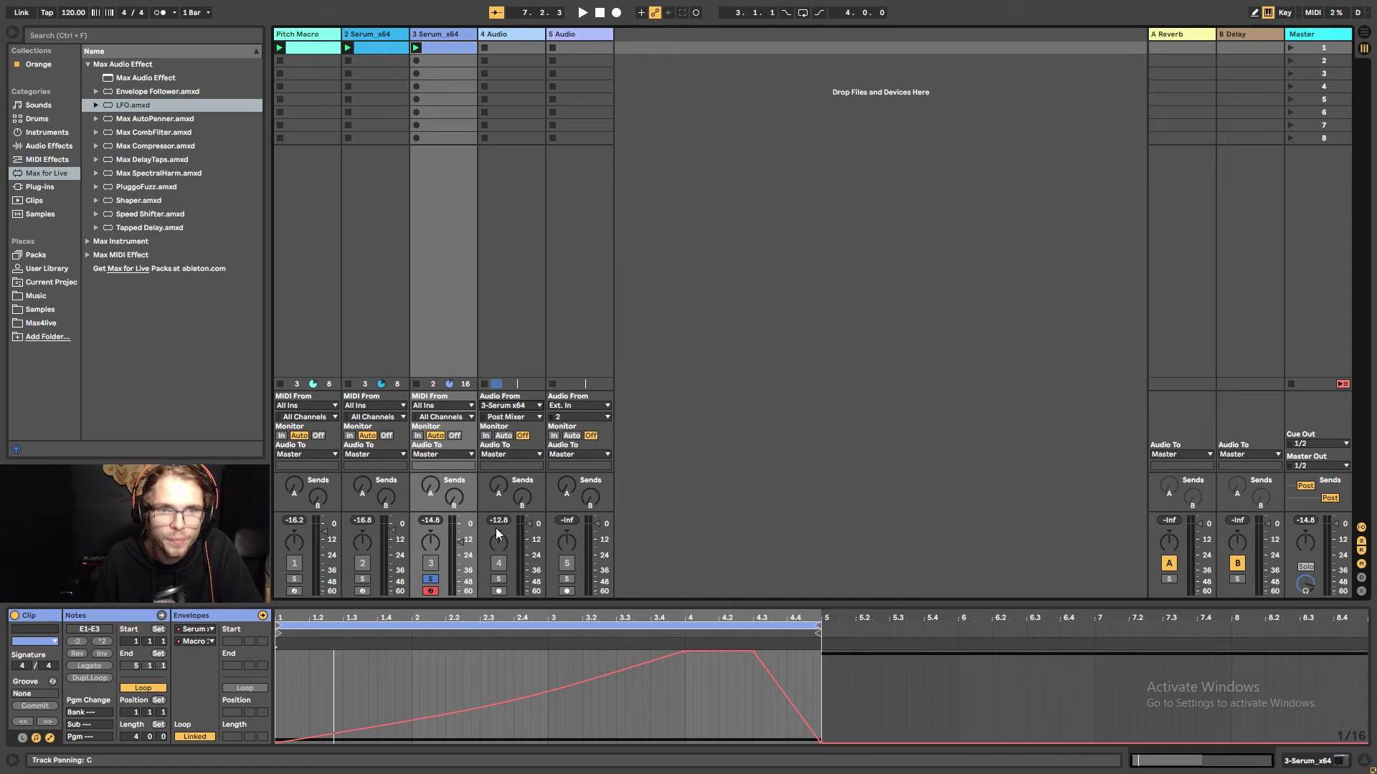
pyautogui.click(485, 436)
pyautogui.click(498, 591)
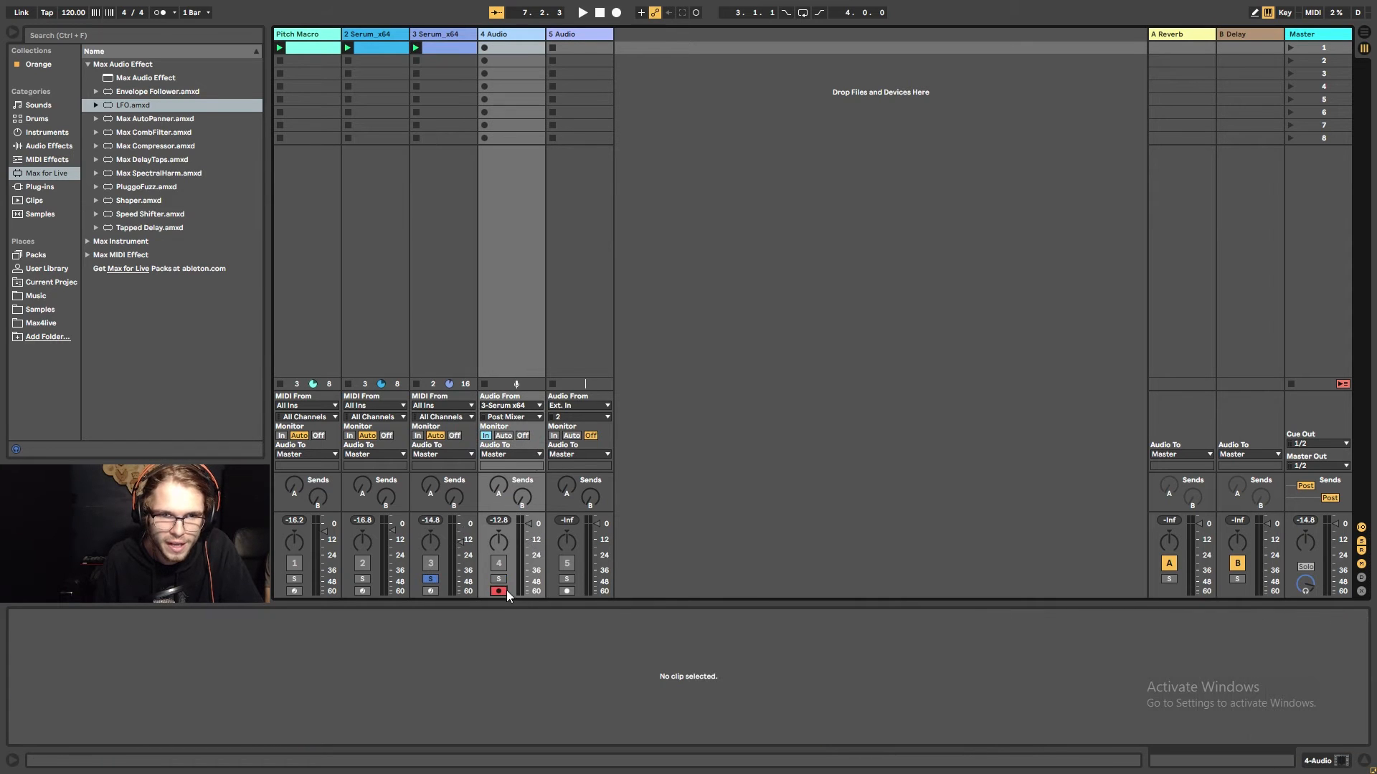
pyautogui.click(485, 48)
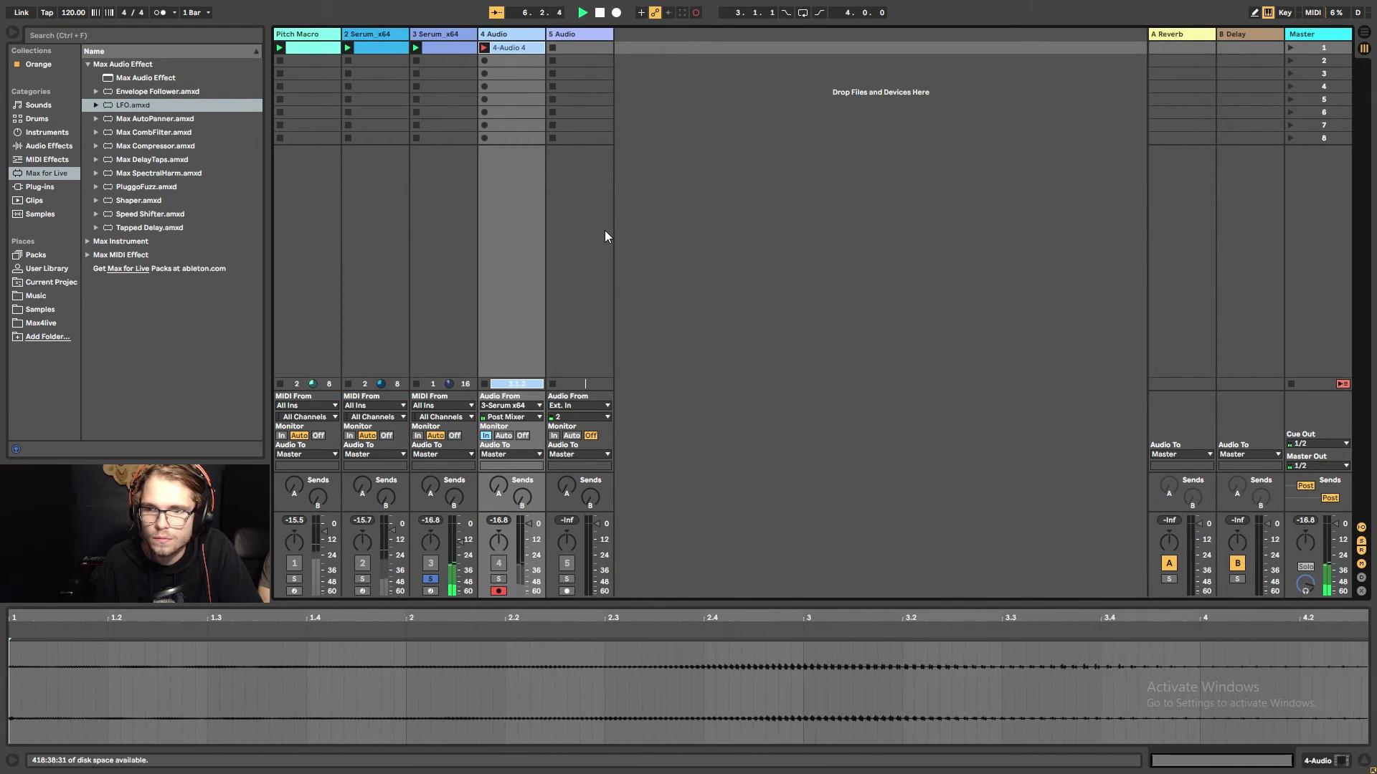
pyautogui.press('space')
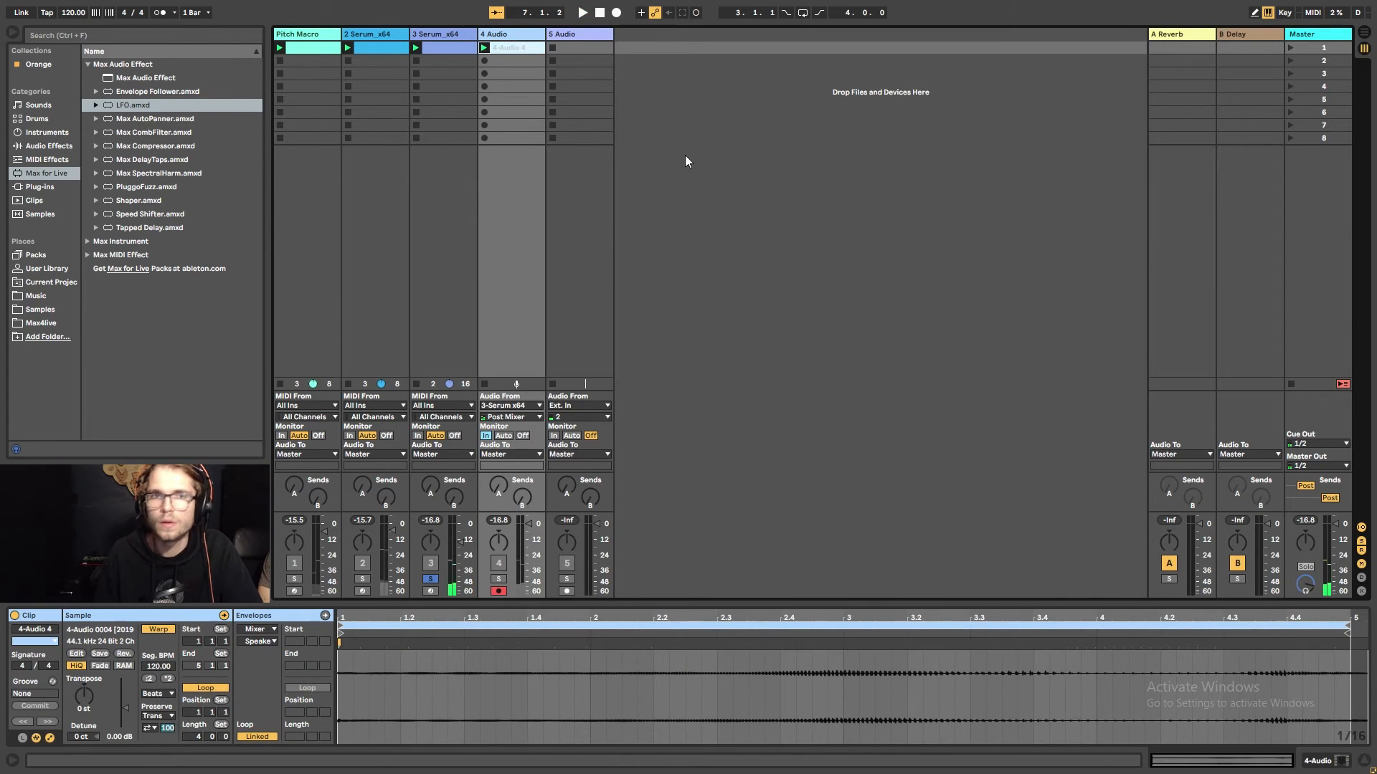
# Place the recorded 4-Audio 4 clip at bar 1 of the 4 Audio track in the Arrangement and clear bar 5 after it.
pyautogui.click(648, 95)
pyautogui.click(507, 47)
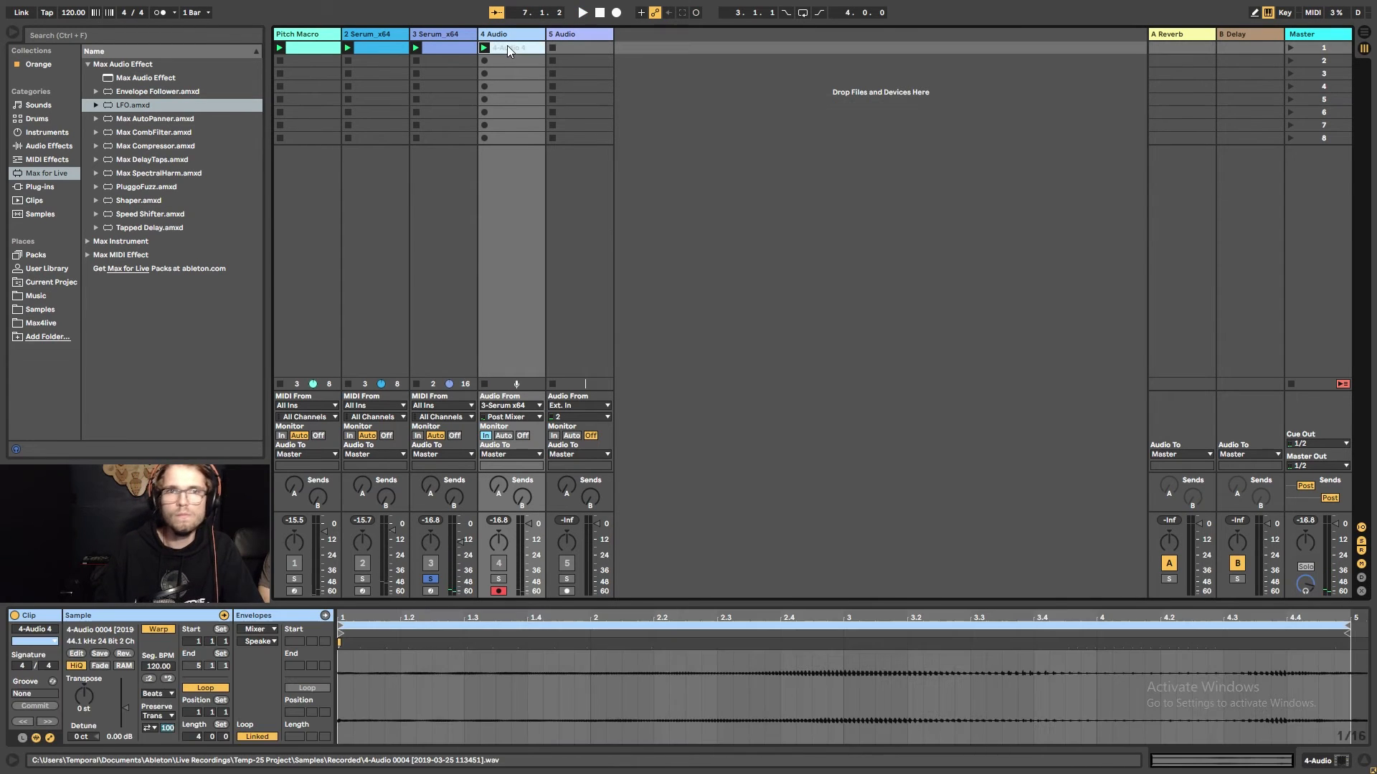
pyautogui.click(439, 46)
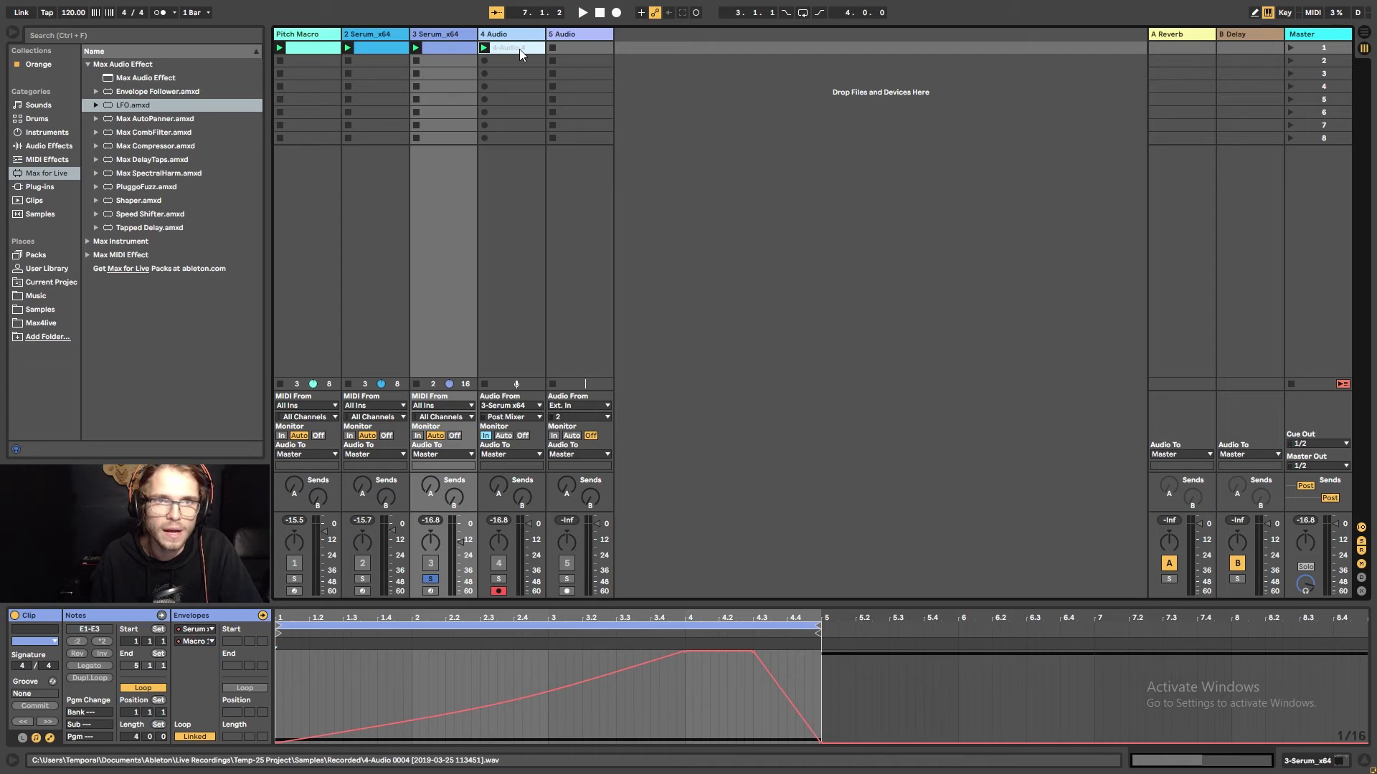
pyautogui.moveTo(519, 49); pyautogui.dragTo(283, 290)
pyautogui.press('Tab')
pyautogui.click(553, 278)
pyautogui.press('Delete')
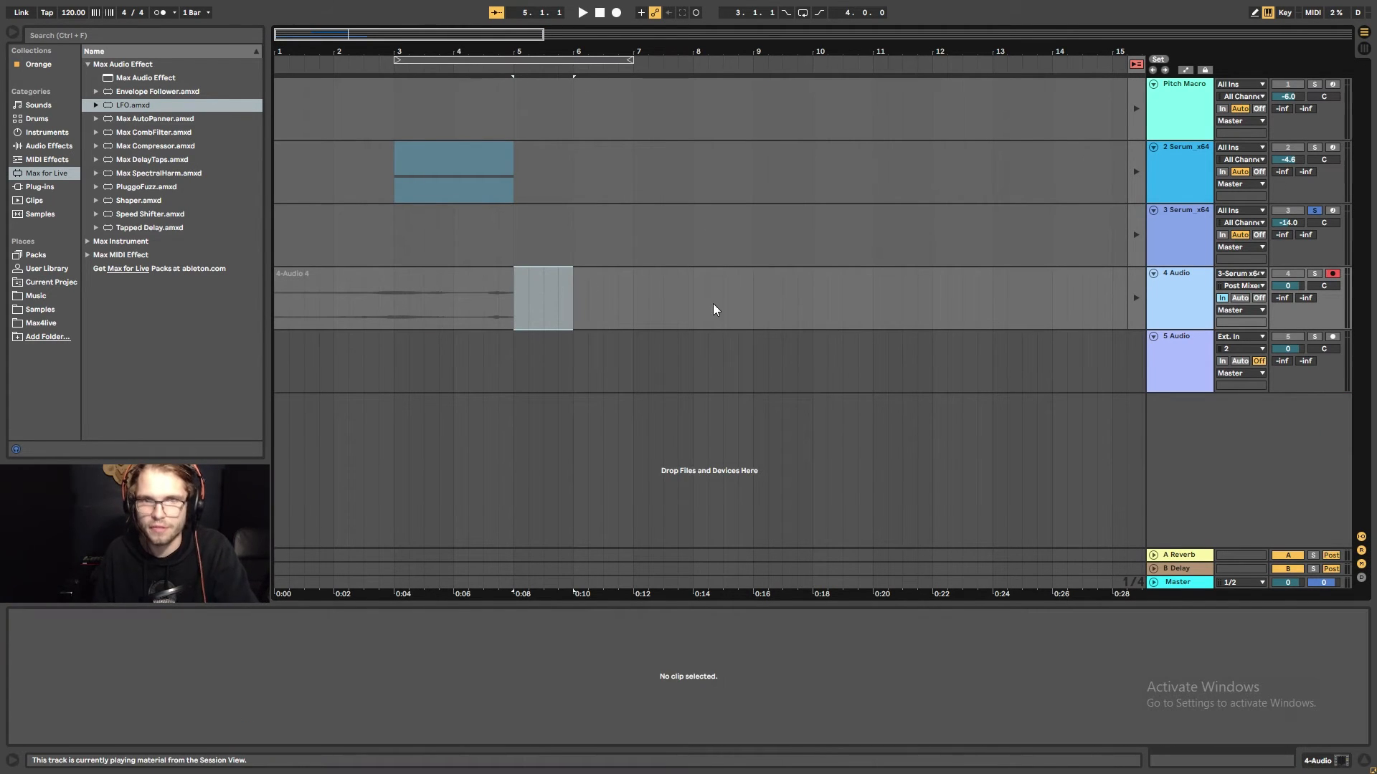
# Return the 4 Audio track to arrangement playback with Auto monitoring, and audition its clip soloed.
pyautogui.click(1136, 286)
pyautogui.click(1240, 297)
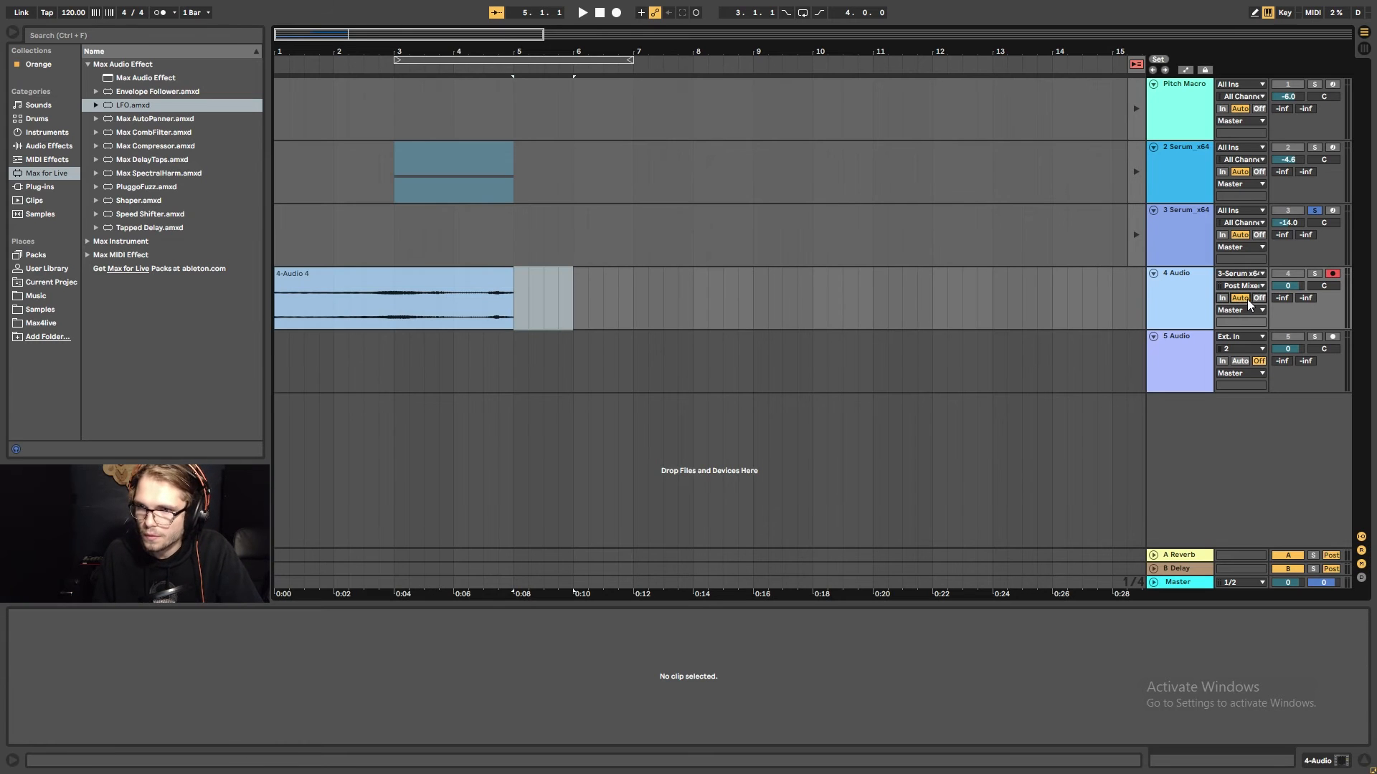
pyautogui.press('space')
pyautogui.click(459, 278)
pyautogui.press('space')
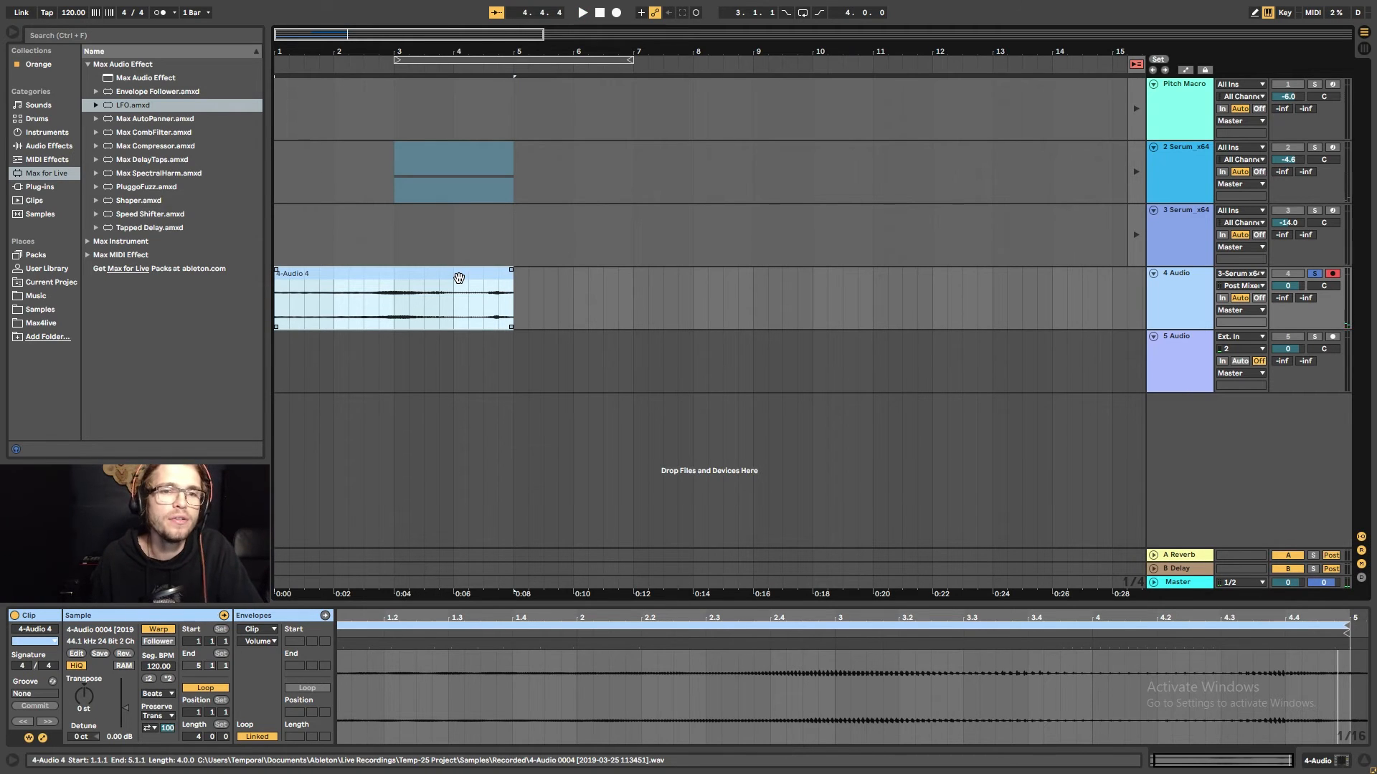
pyautogui.press('Escape')
pyautogui.moveTo(790, 623); pyautogui.dragTo(800, 616)
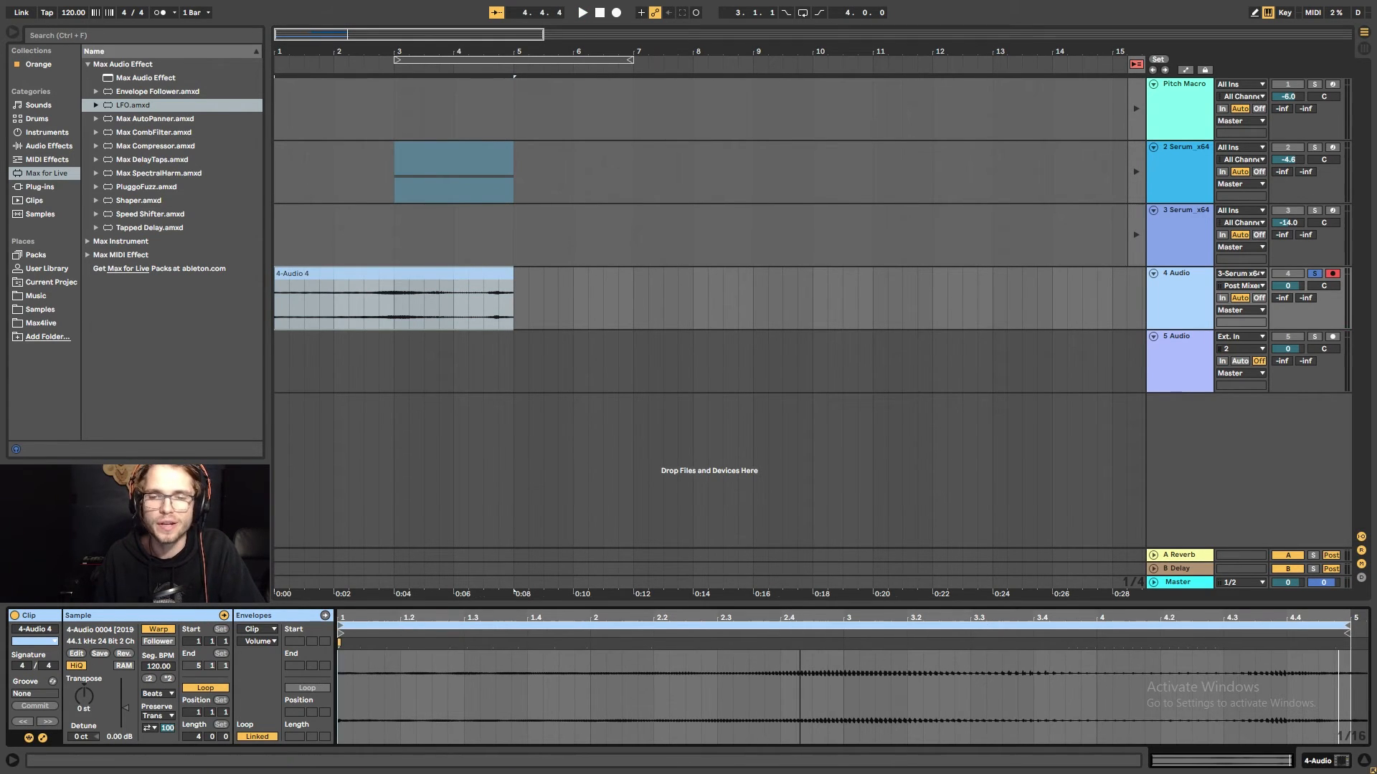
pyautogui.press('space')
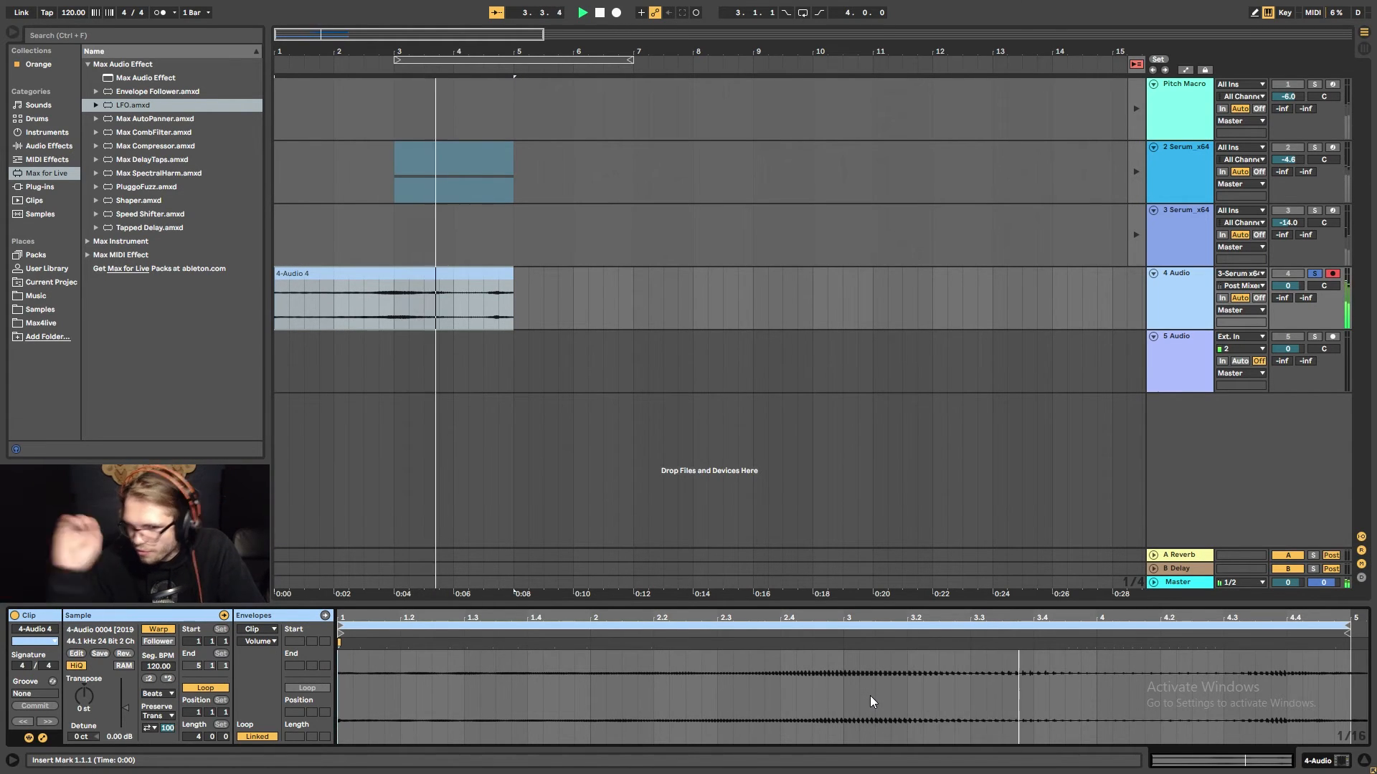
pyautogui.press('space')
# Add warp markers to the 4-Audio 4 clip at 3.3 and just before bar 4, and stretch the second one to bar 5.
pyautogui.rightClick(870, 695)
pyautogui.click(924, 687)
pyautogui.click(971, 658)
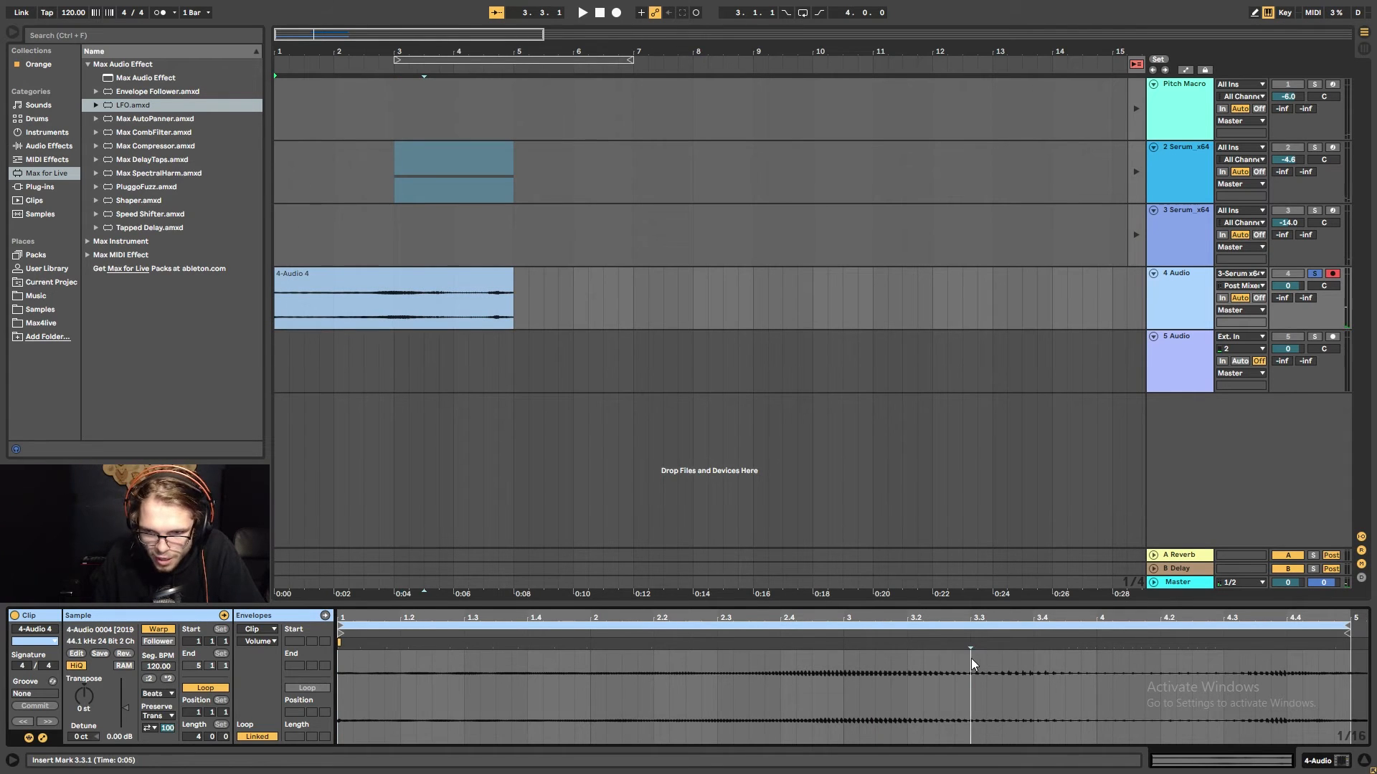
pyautogui.click(1094, 657)
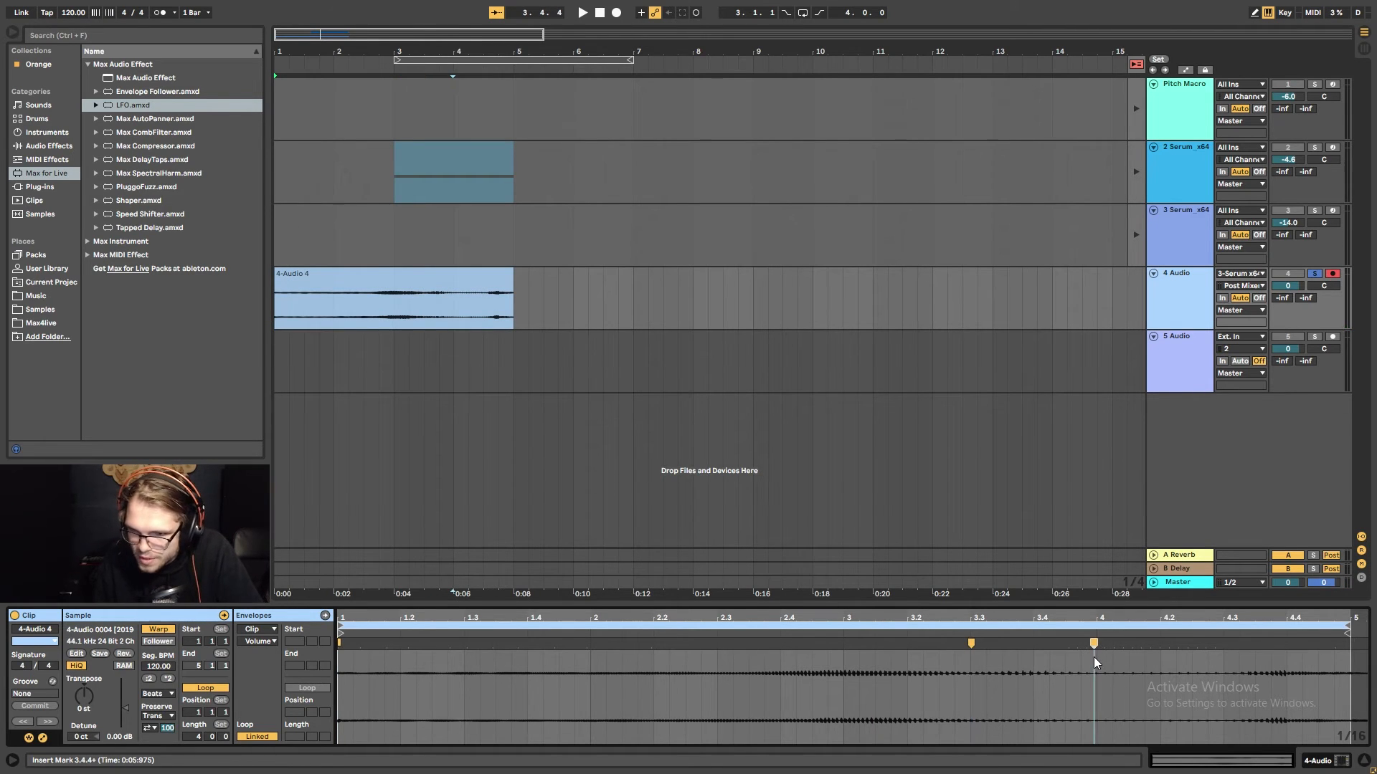
pyautogui.doubleClick(1093, 644)
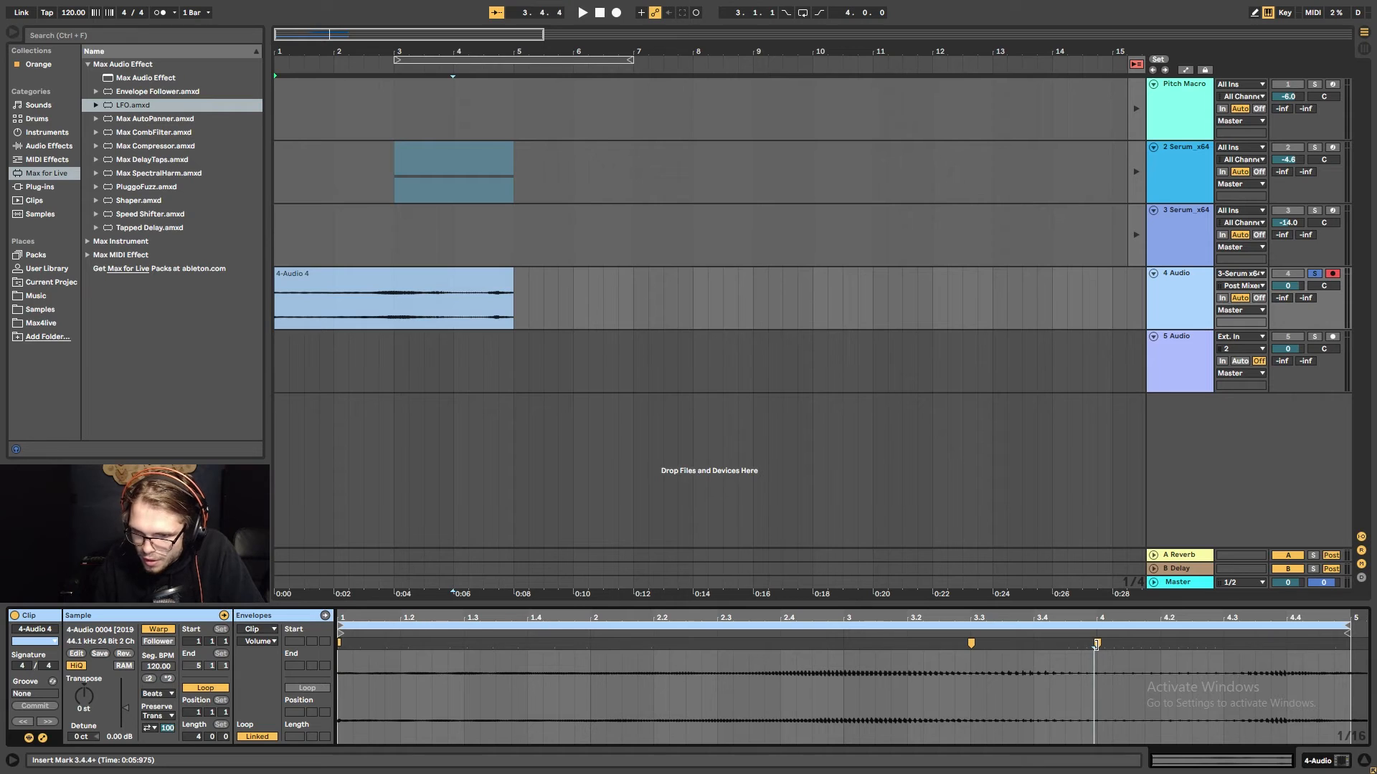
pyautogui.moveTo(1096, 644); pyautogui.dragTo(1341, 659)
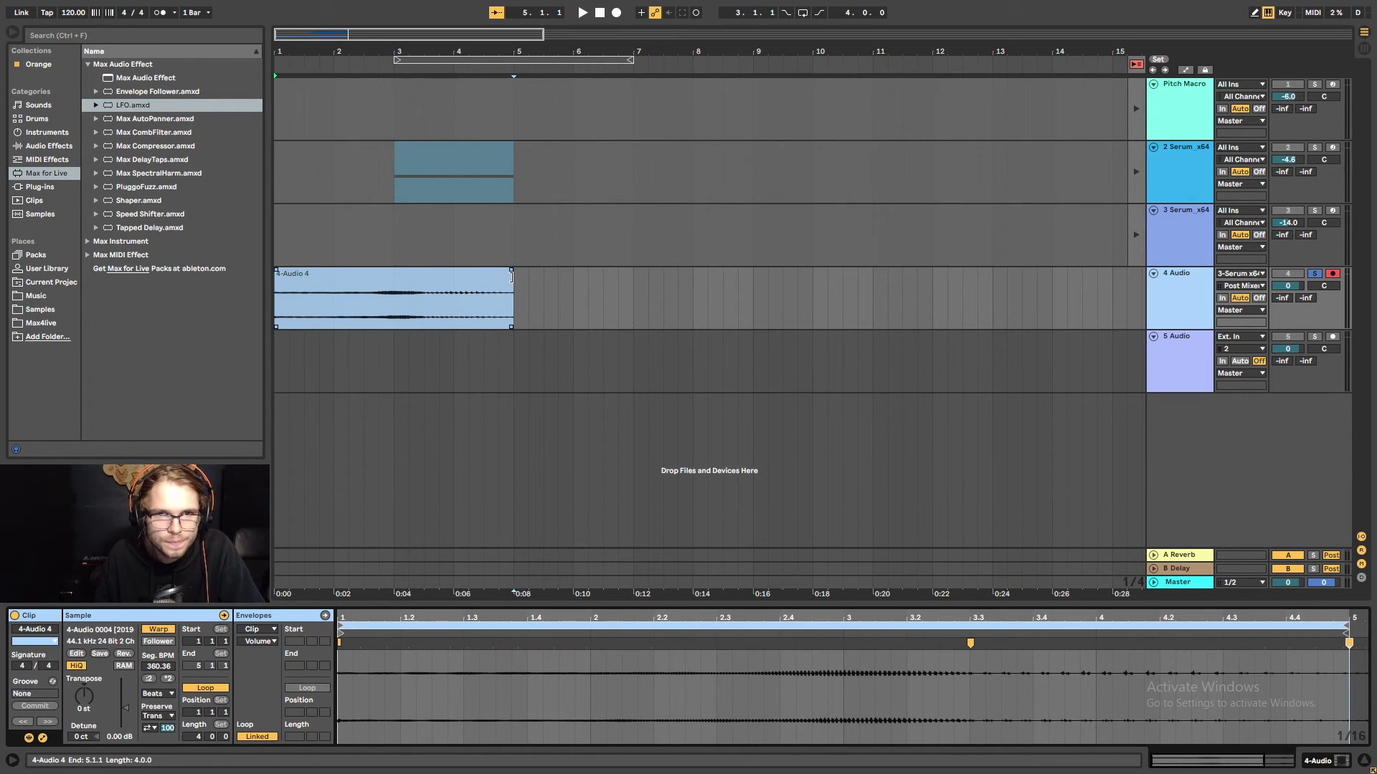
# Extend the 4-Audio 4 clip past its end in the Arrangement and trim it to finish at bar 6, auditioning the stretched audio.
pyautogui.moveTo(511, 277); pyautogui.dragTo(631, 299)
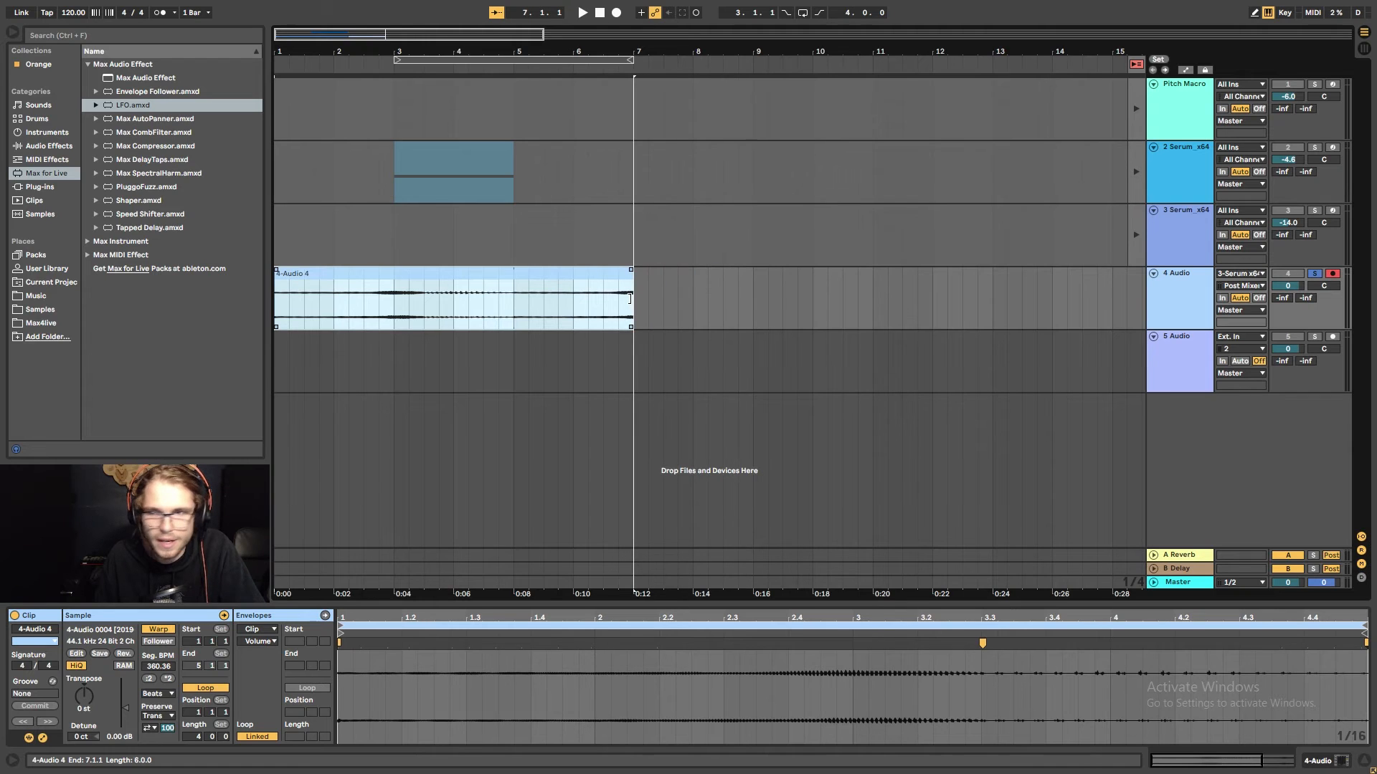
pyautogui.moveTo(1130, 623); pyautogui.dragTo(1363, 630)
pyautogui.press('space')
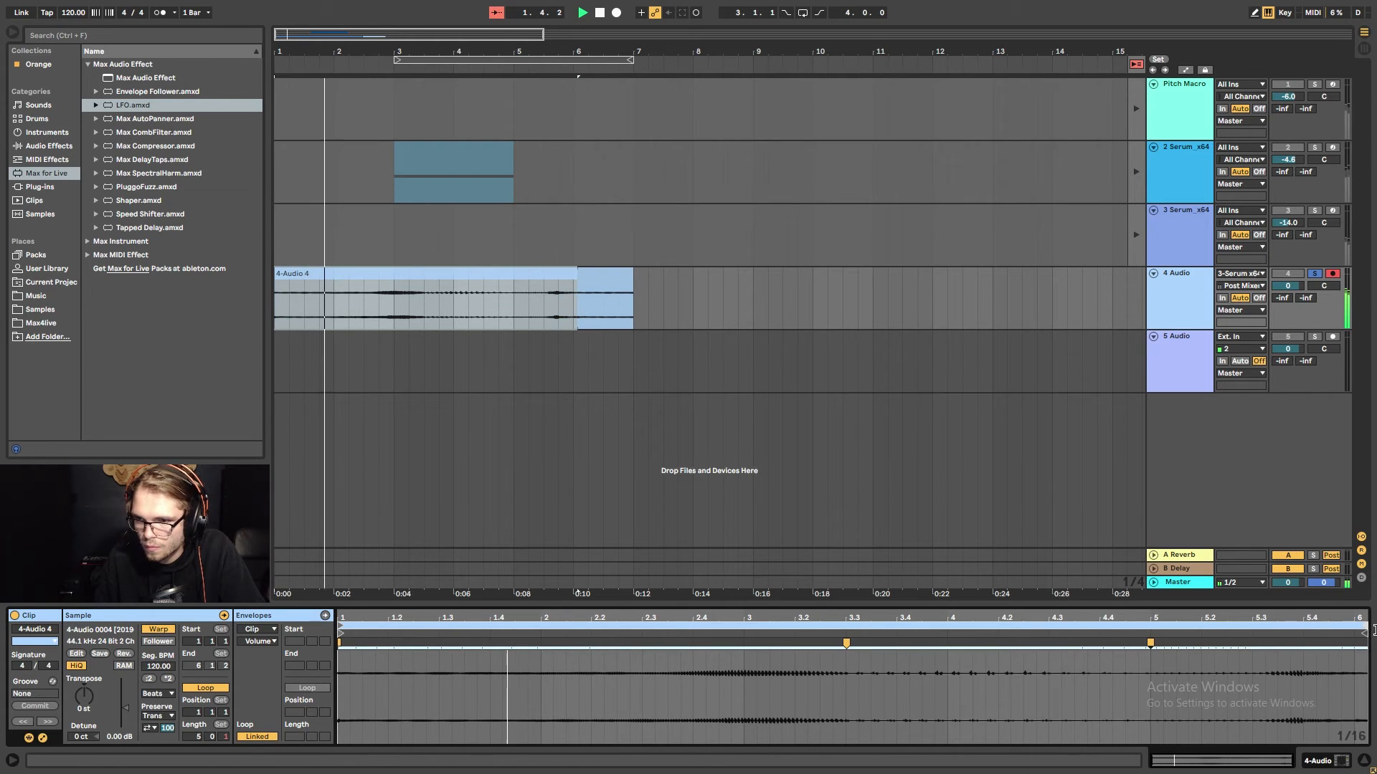
pyautogui.click(674, 380)
pyautogui.click(625, 303)
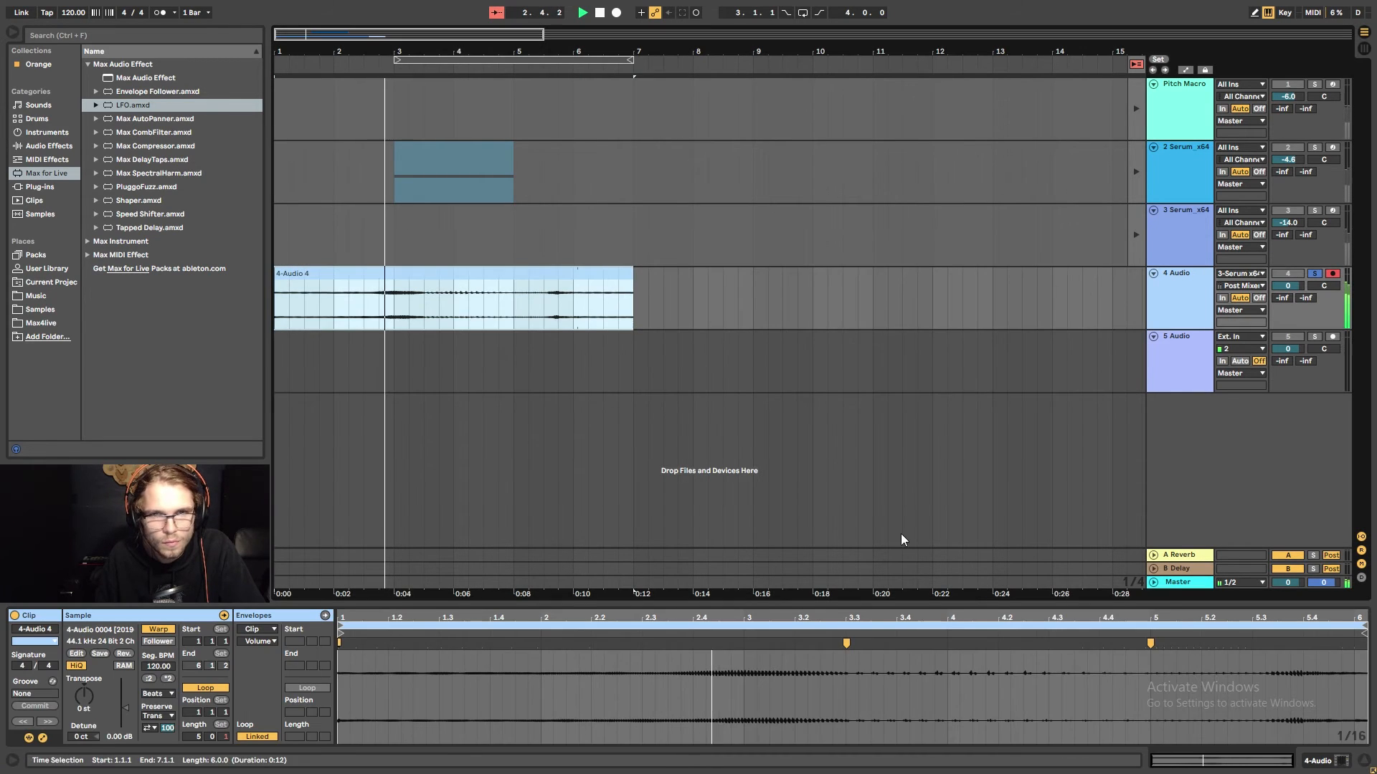
pyautogui.moveTo(627, 286); pyautogui.dragTo(575, 282)
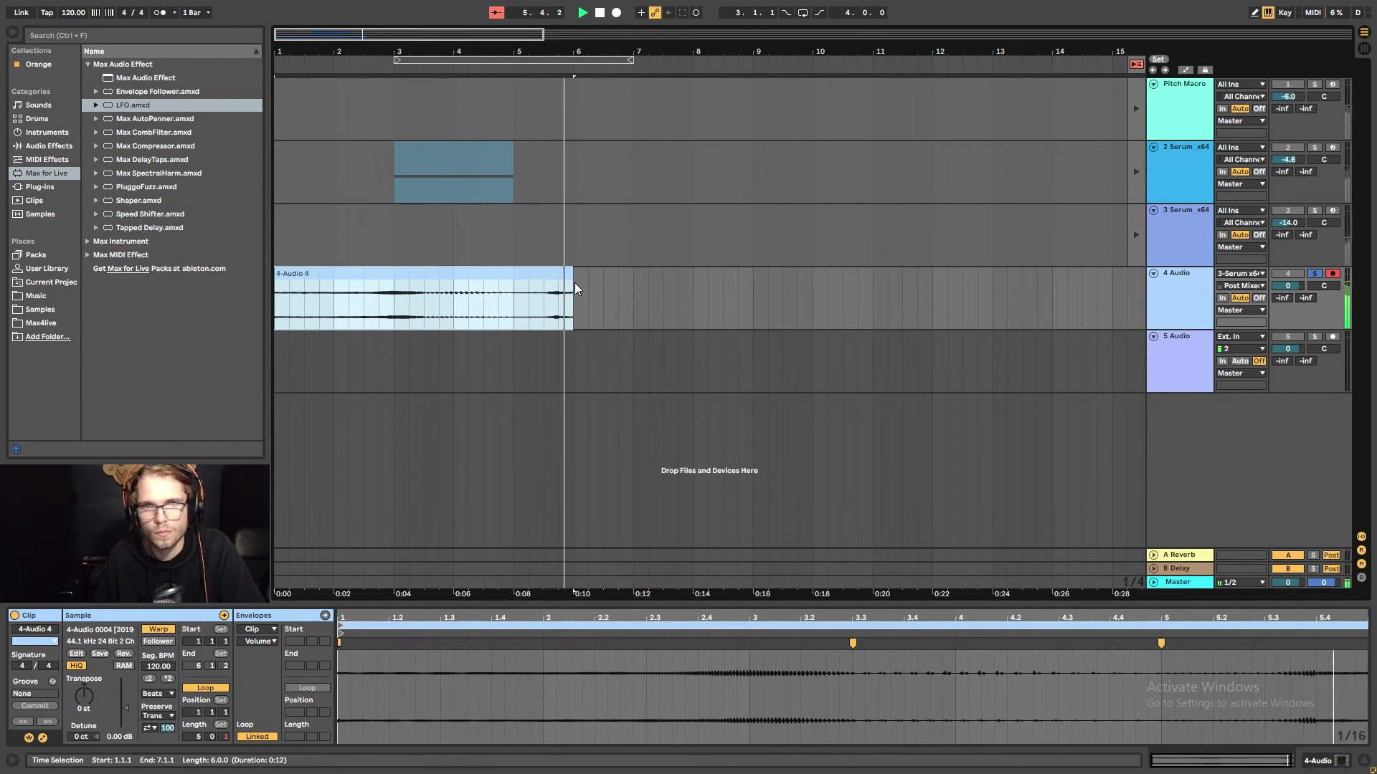
pyautogui.press('space')
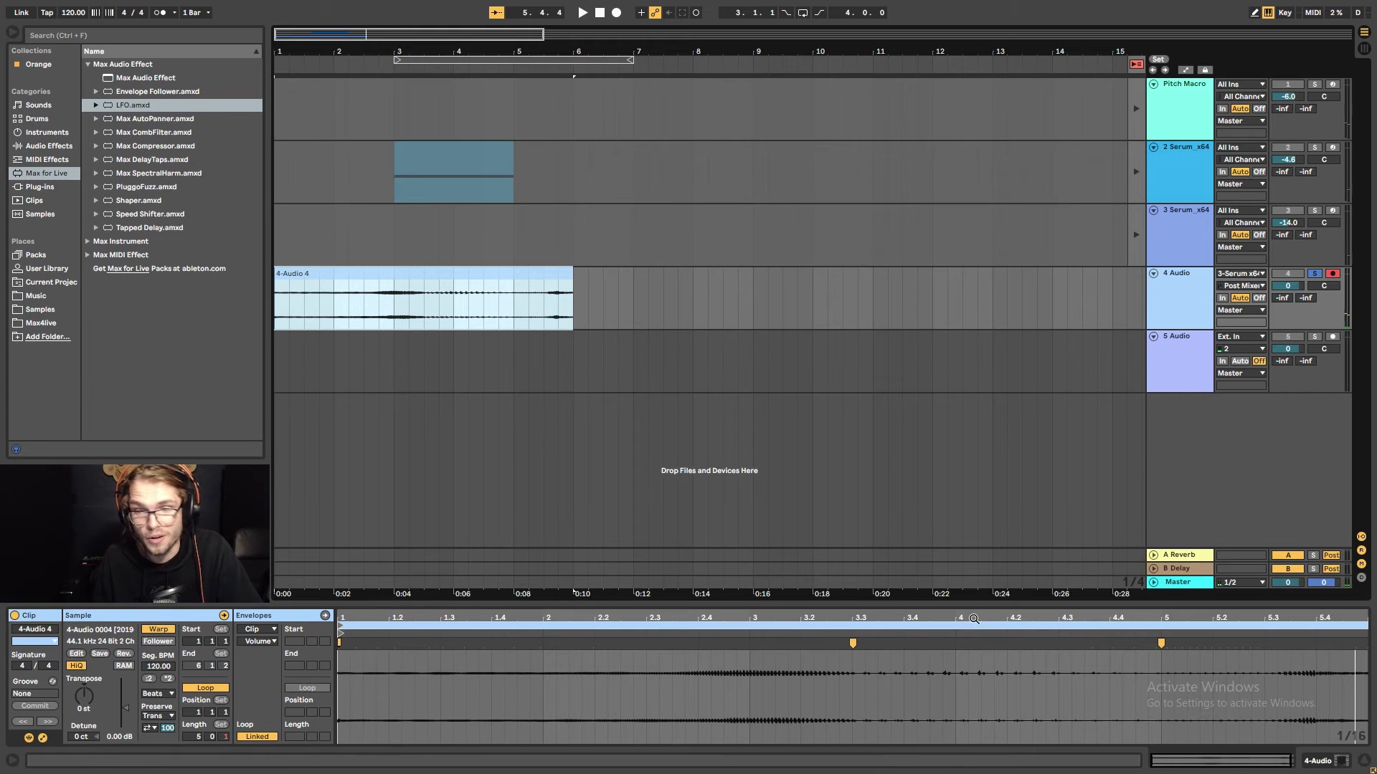
# Try the Tones warp mode on the 4-Audio 4 clip and play the stretched section.
pyautogui.moveTo(974, 619); pyautogui.dragTo(747, 665)
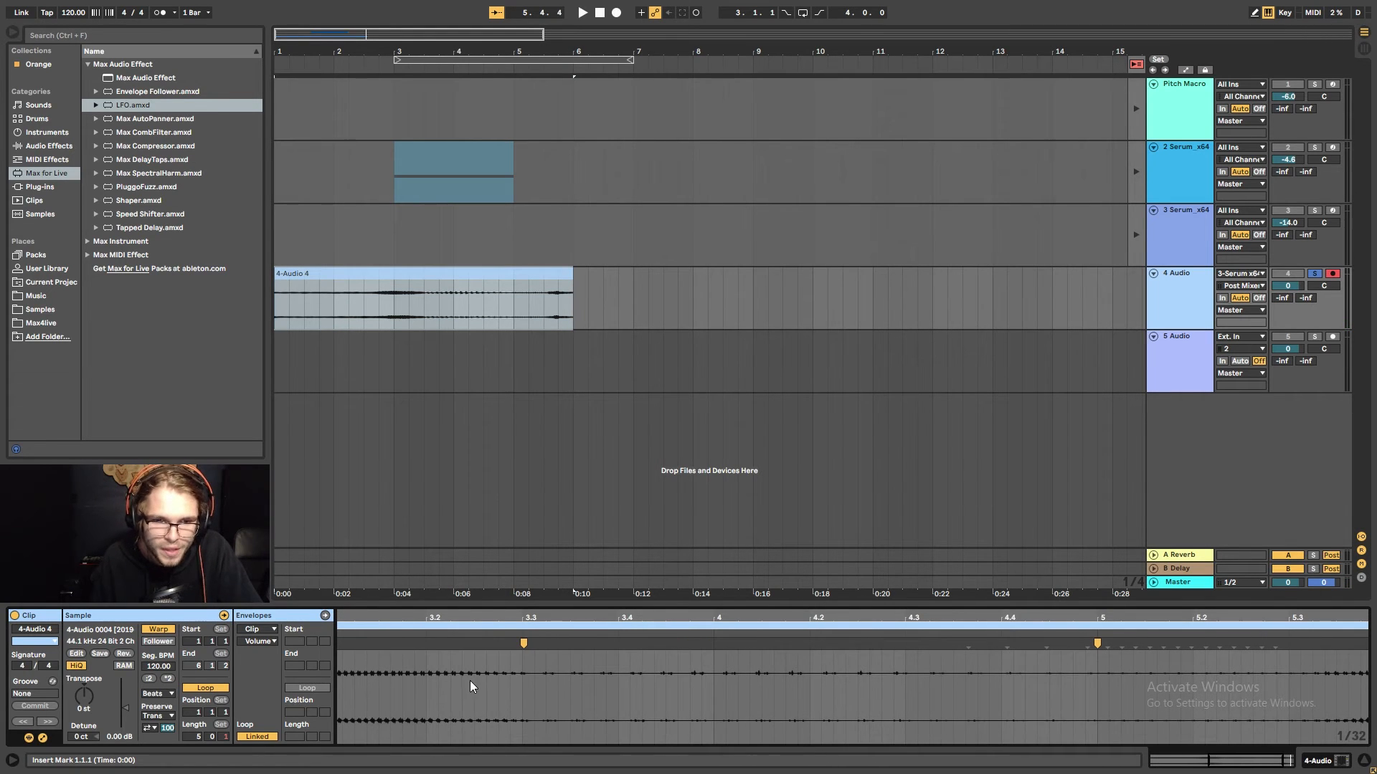
pyautogui.moveTo(473, 619); pyautogui.dragTo(481, 670)
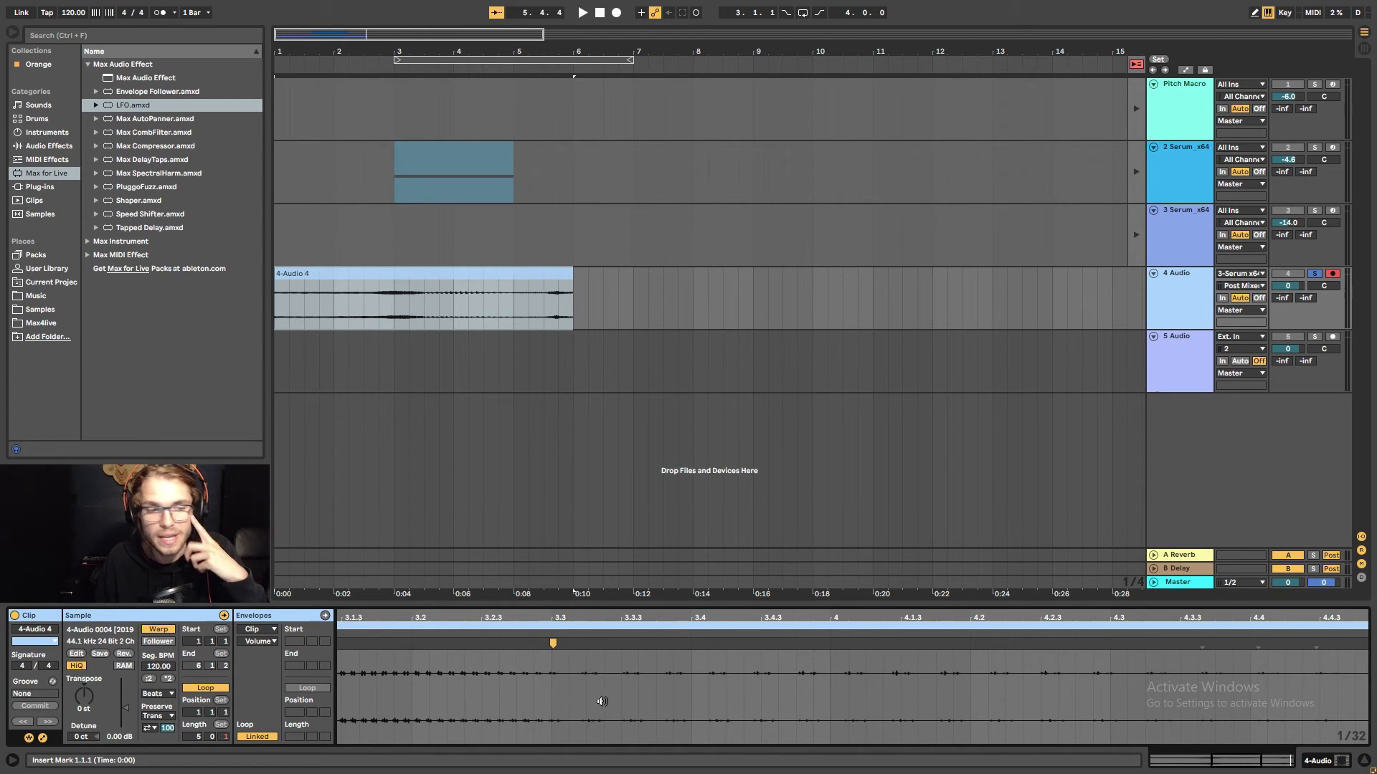
pyautogui.click(157, 695)
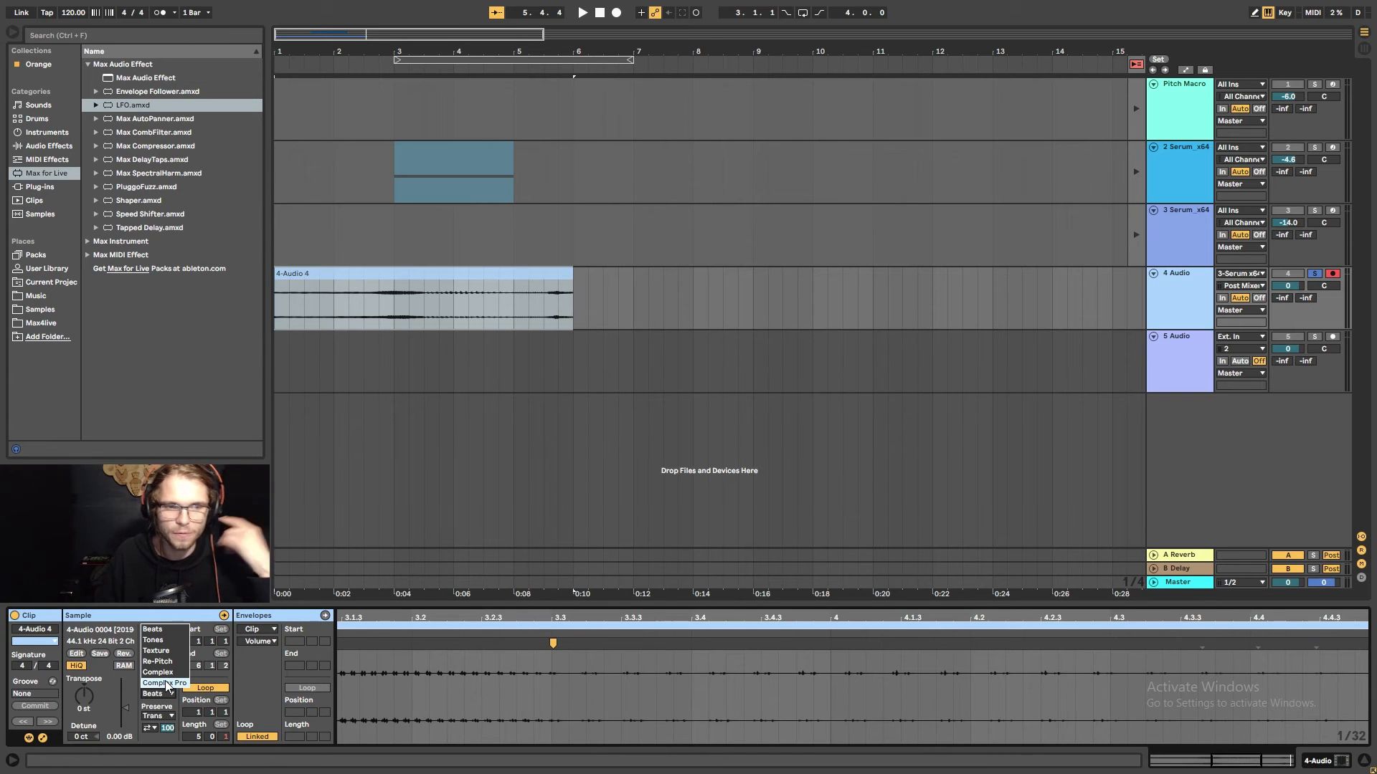
pyautogui.click(174, 639)
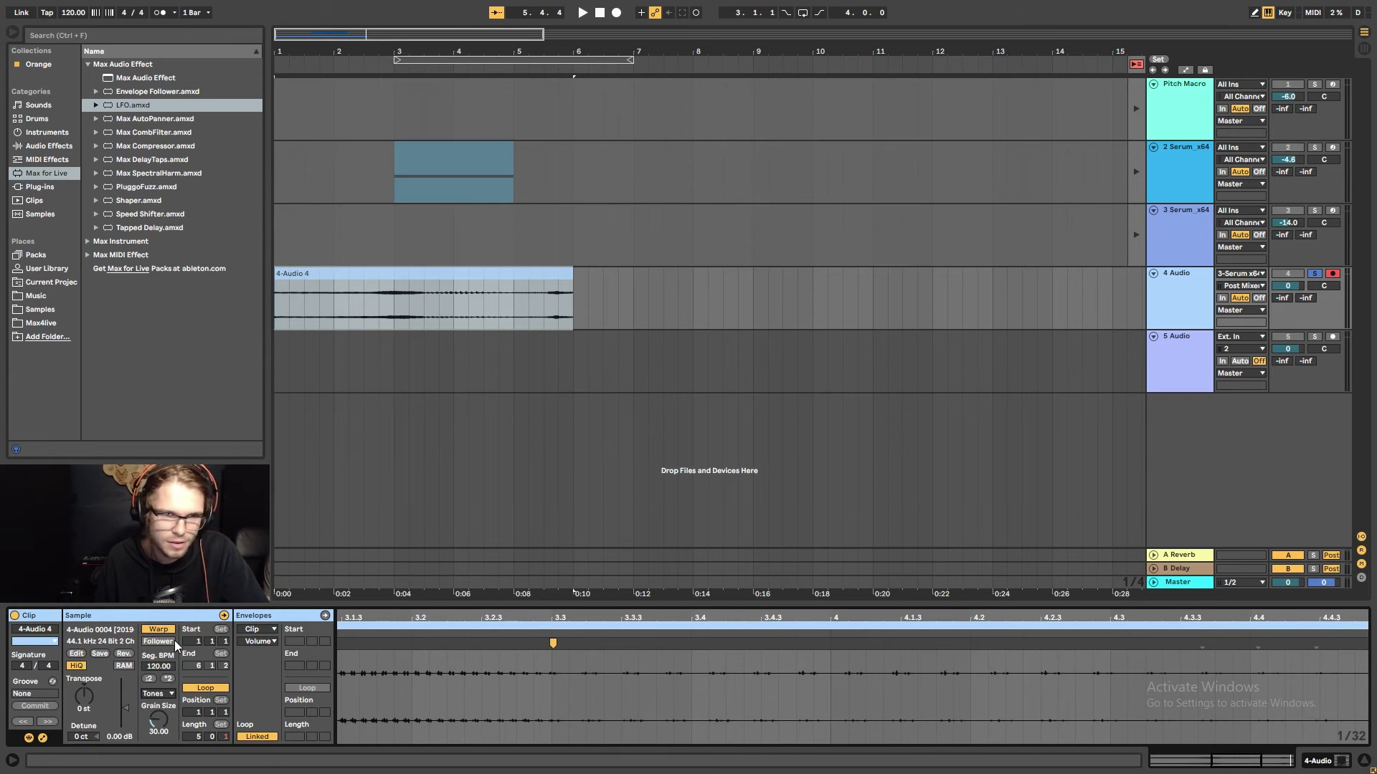
pyautogui.press('space')
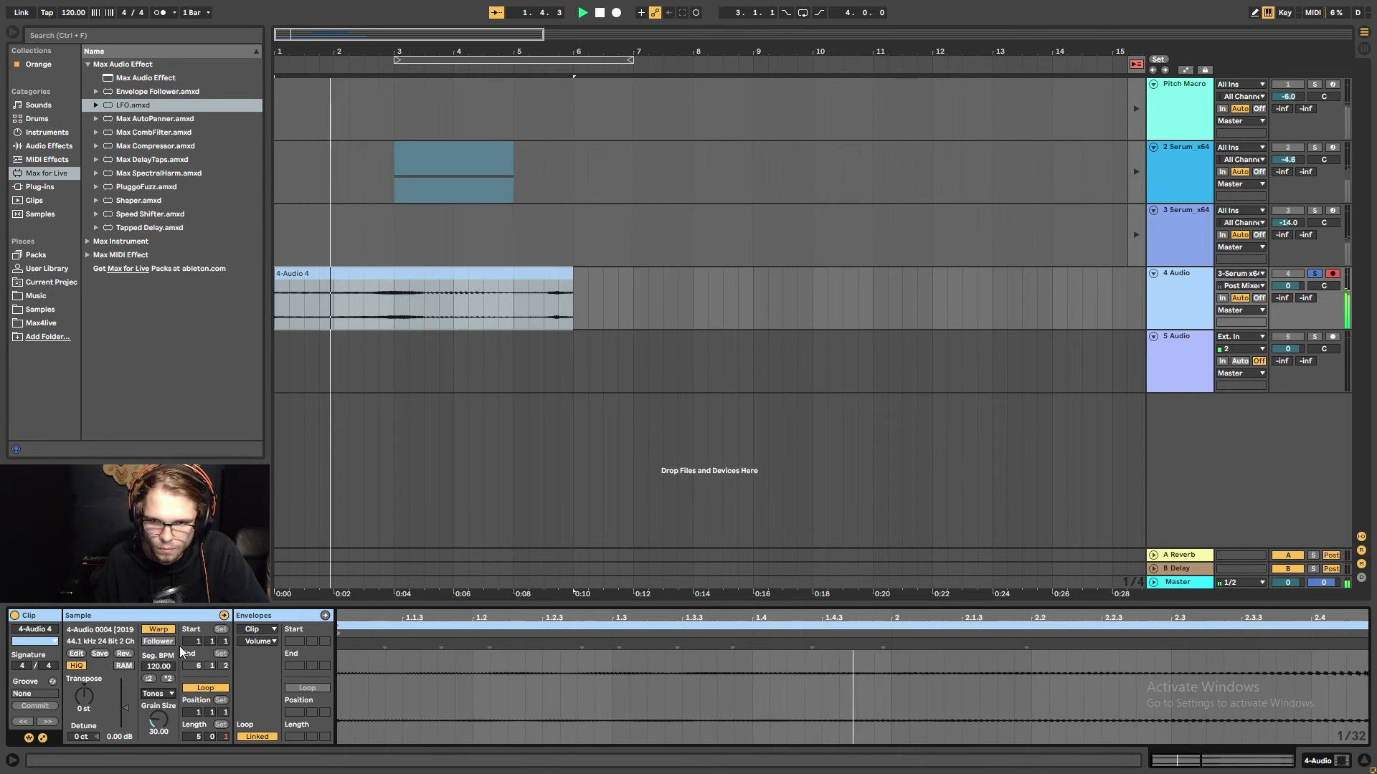
pyautogui.press('space')
pyautogui.click(456, 305)
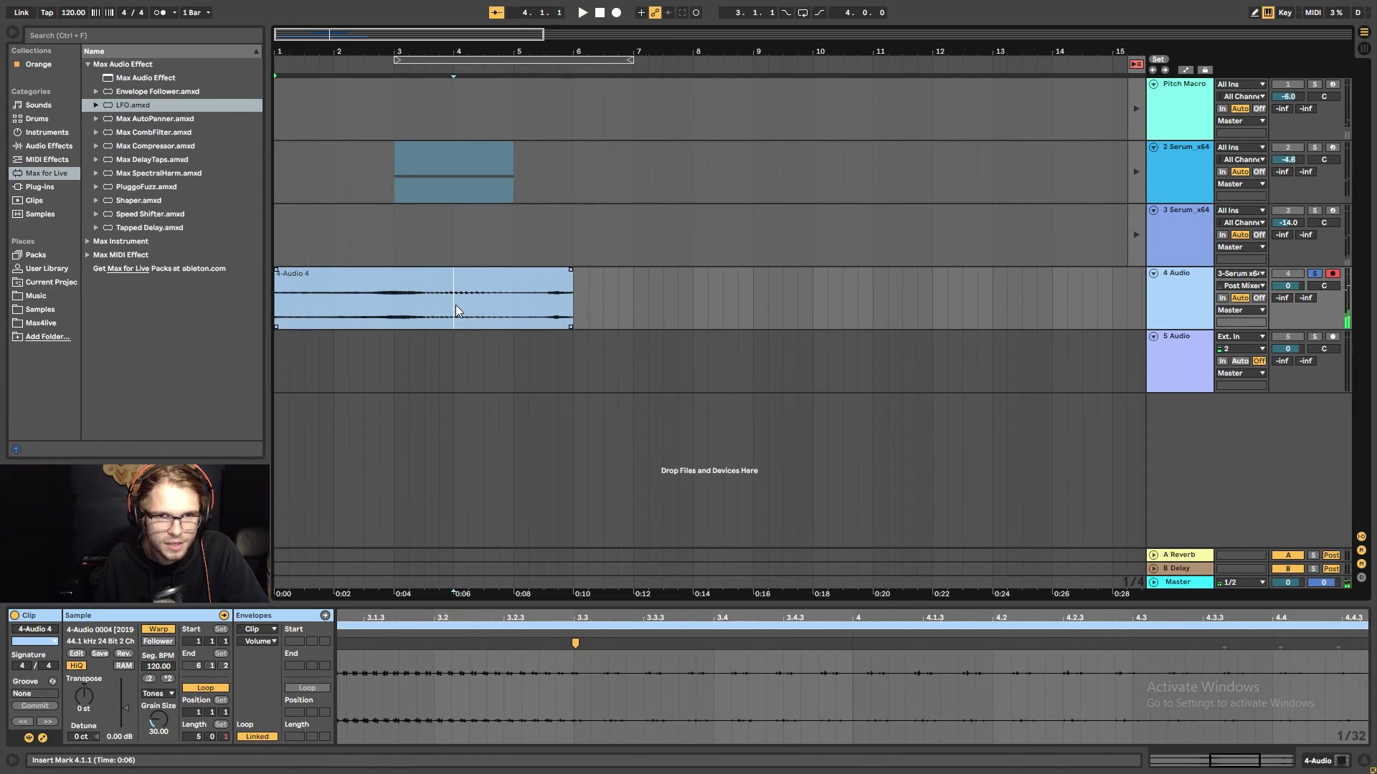
pyautogui.press('space')
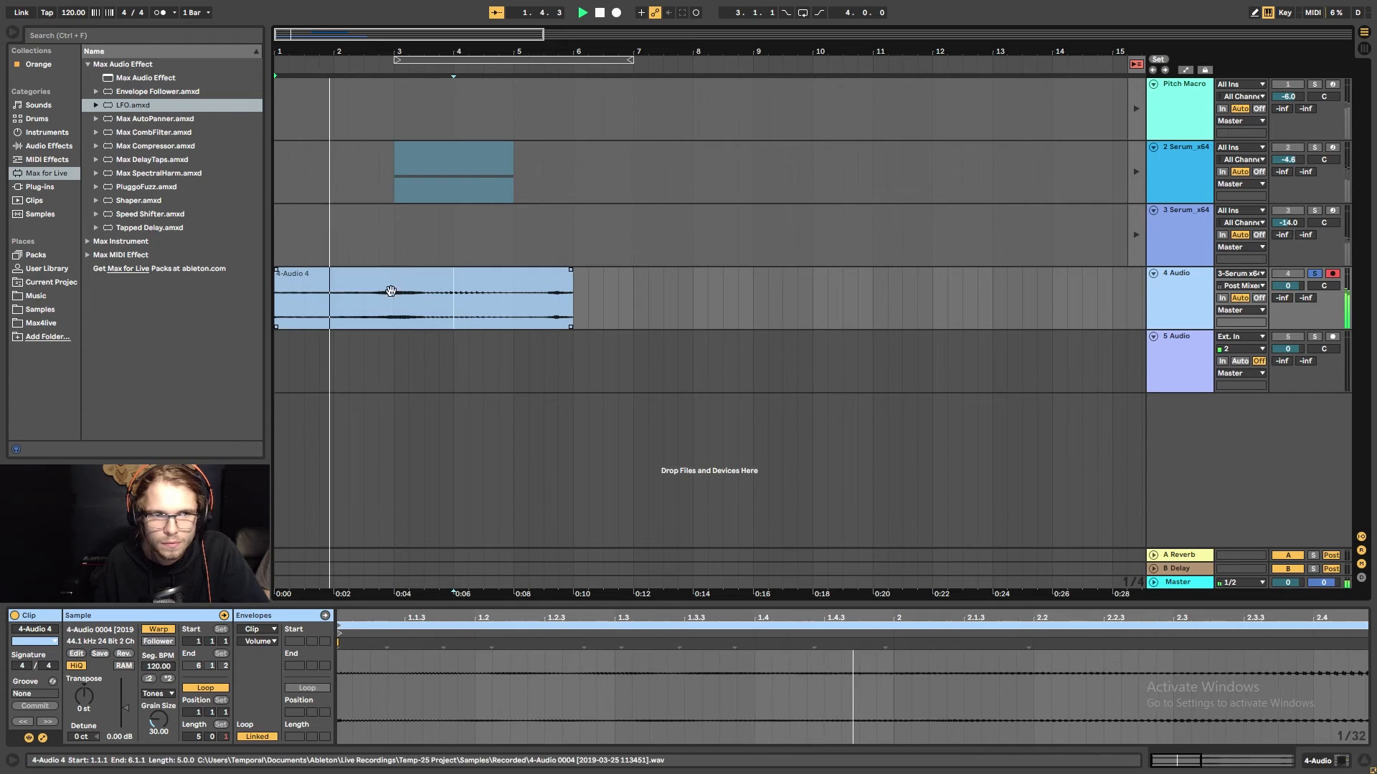
# Trim the start of the 4-Audio 4 clip to 3.3.1 and play it from there.
pyautogui.click(282, 276)
pyautogui.moveTo(280, 282); pyautogui.dragTo(427, 291)
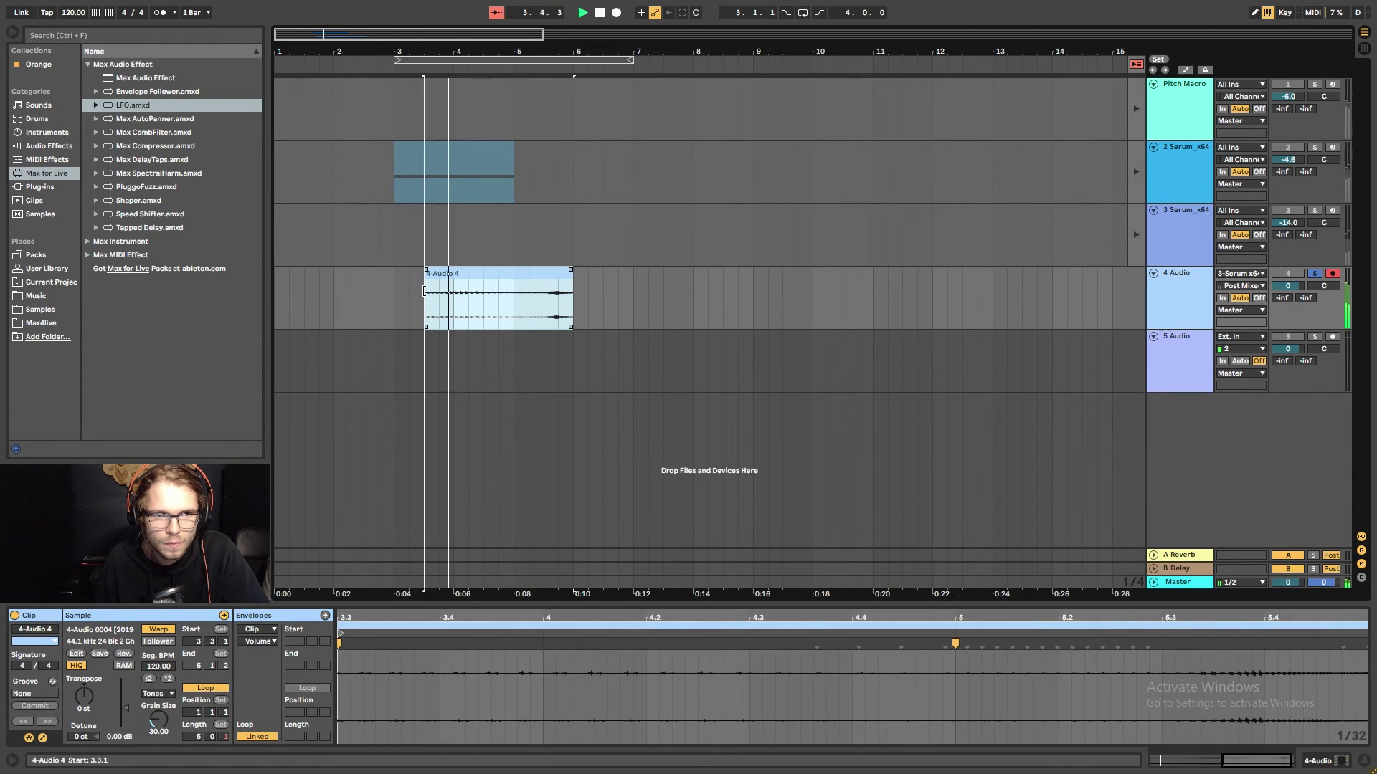
pyautogui.press('space')
pyautogui.press('space')
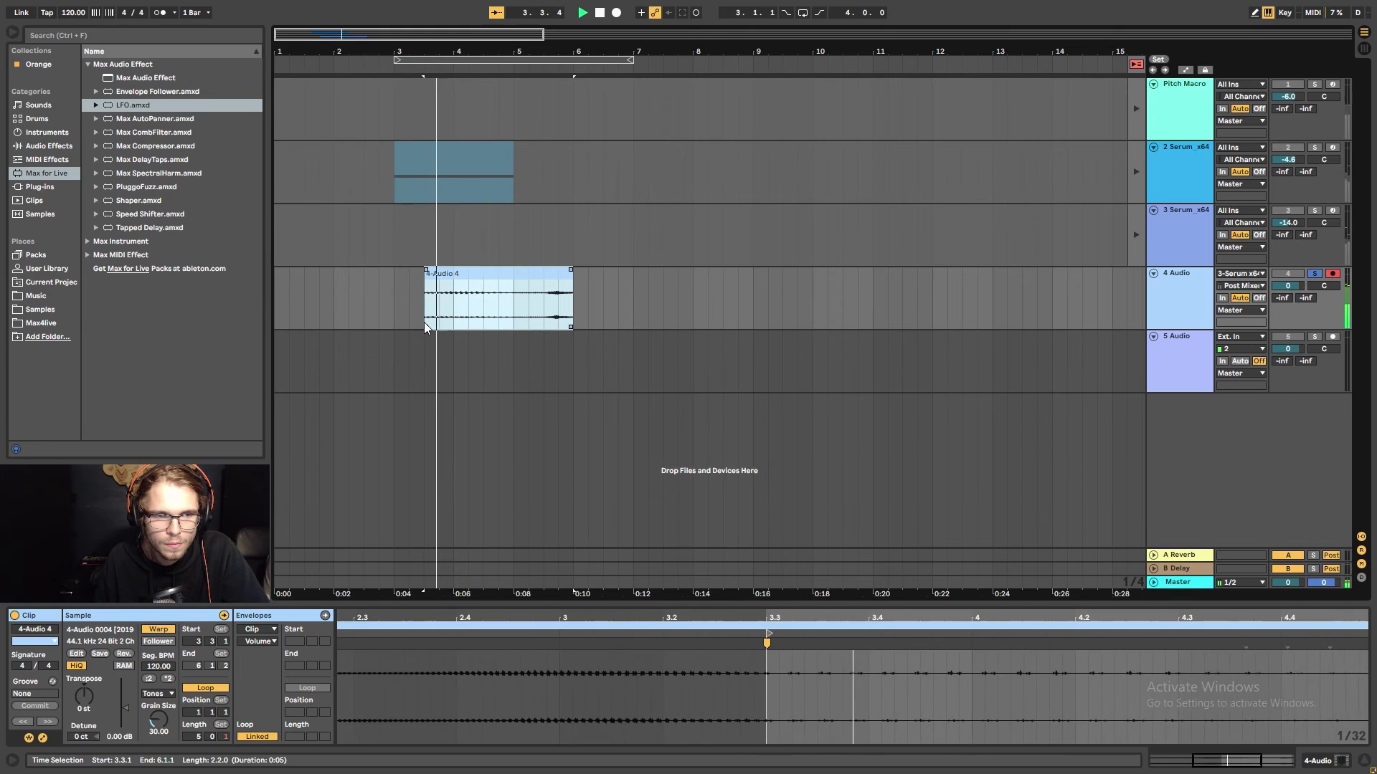
# Try the Texture warp mode with a different grain size, followed by Re-Pitch, on the trimmed clip.
pyautogui.click(158, 694)
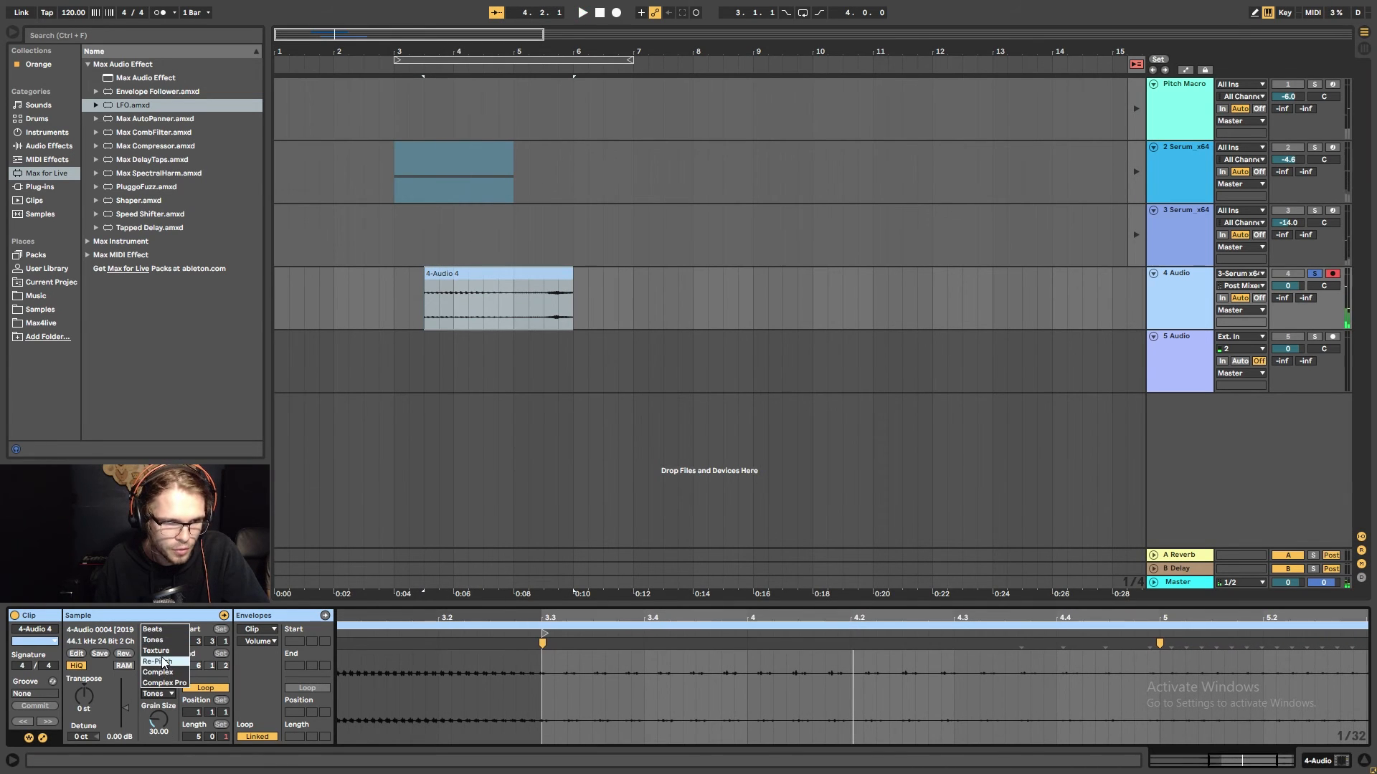
pyautogui.click(163, 651)
pyautogui.moveTo(162, 716); pyautogui.dragTo(163, 696)
pyautogui.click(158, 693)
pyautogui.click(159, 661)
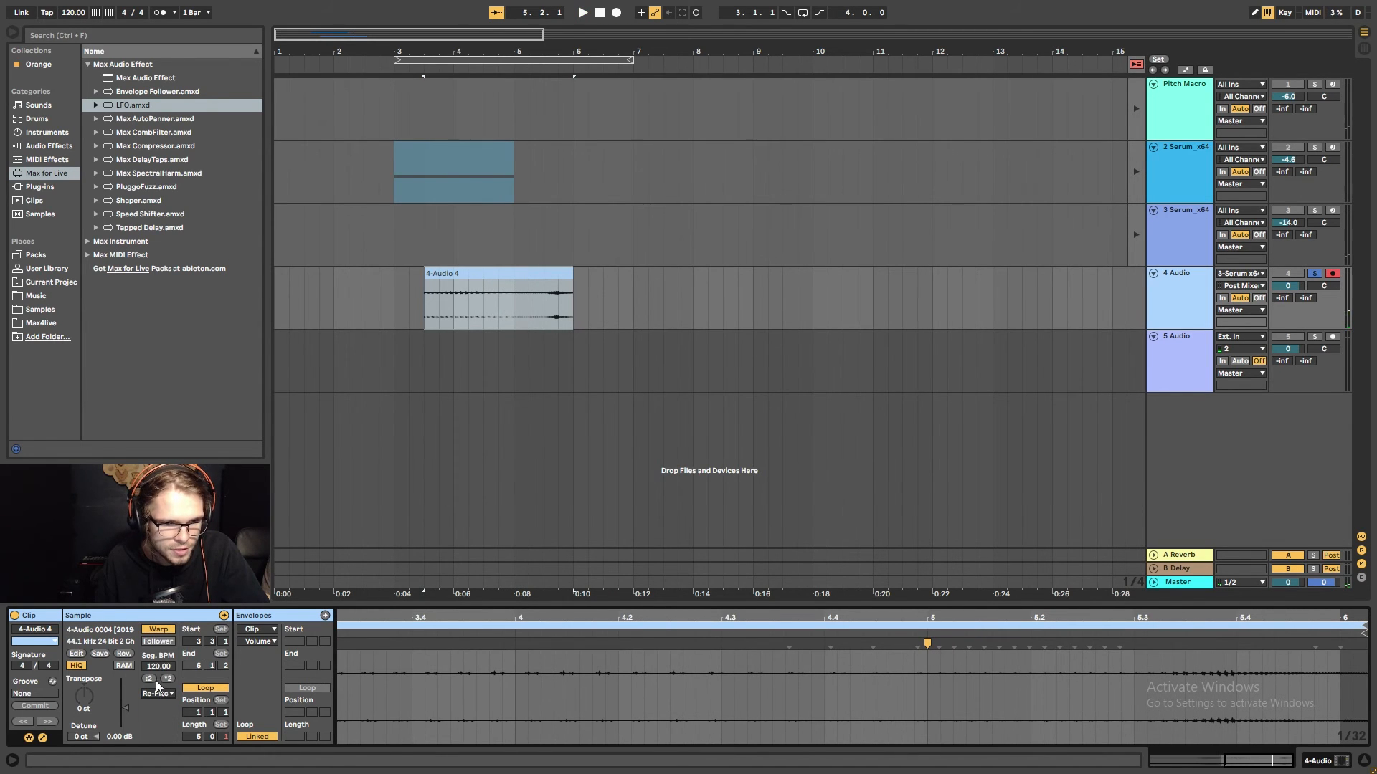
# Try the Complex warp mode on the 4-Audio 4 clip, followed by Complex Pro with Formants at 100, while playing it.
pyautogui.click(158, 693)
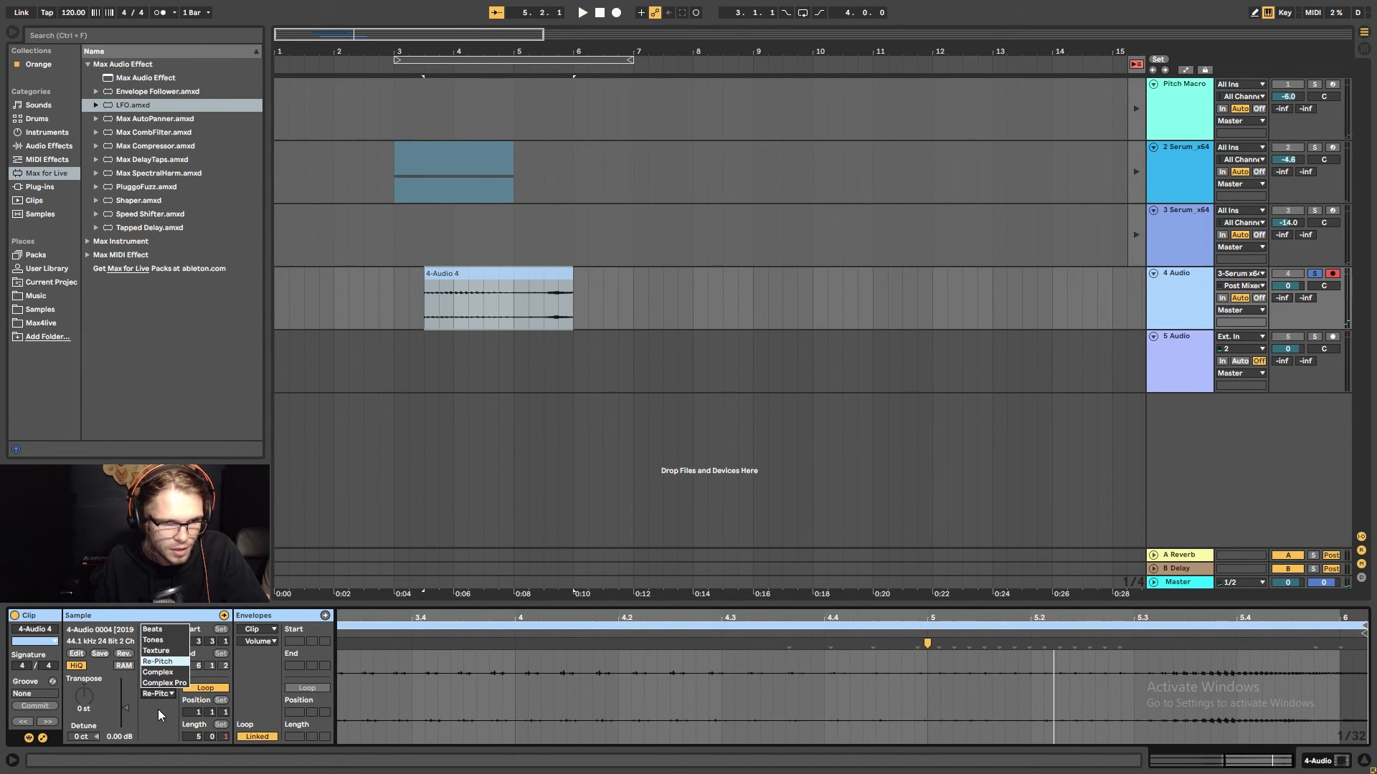
pyautogui.click(158, 673)
pyautogui.press('space')
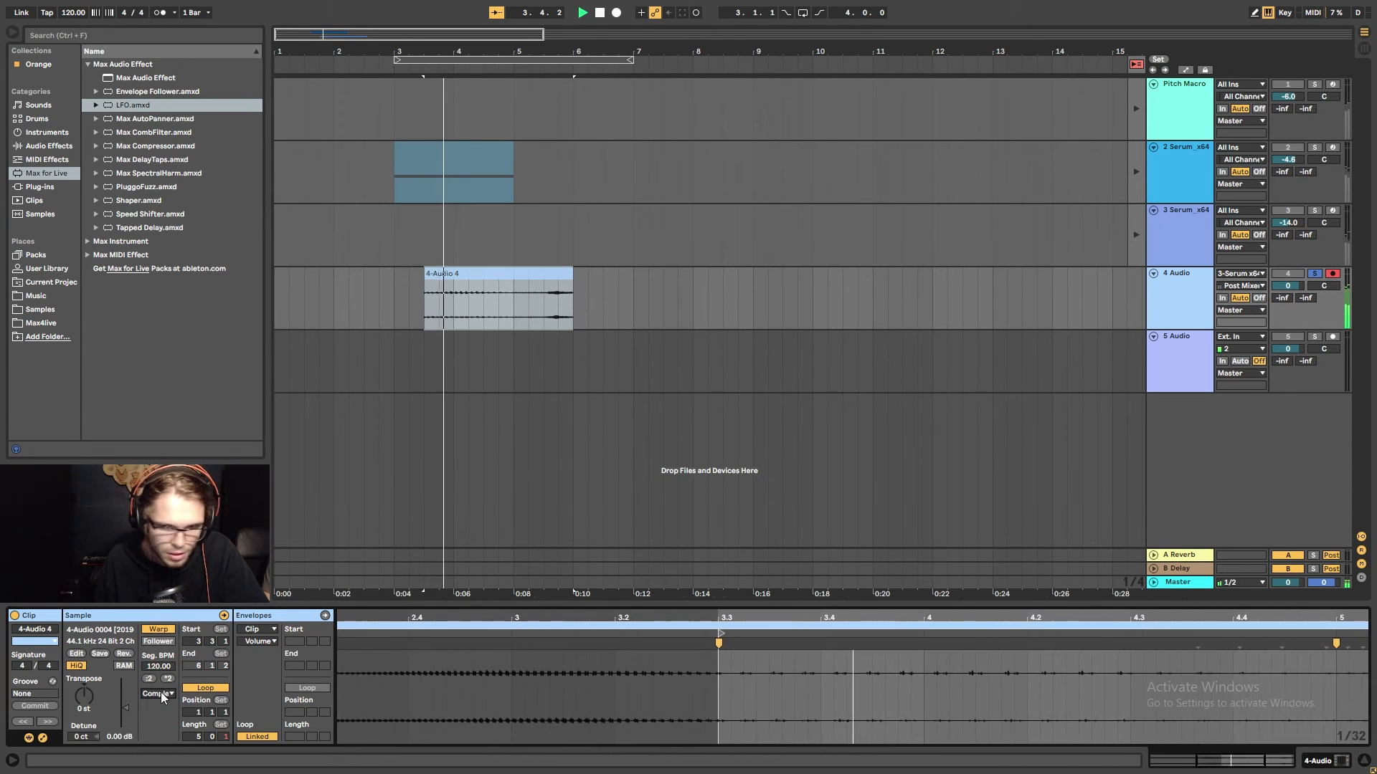
pyautogui.click(172, 694)
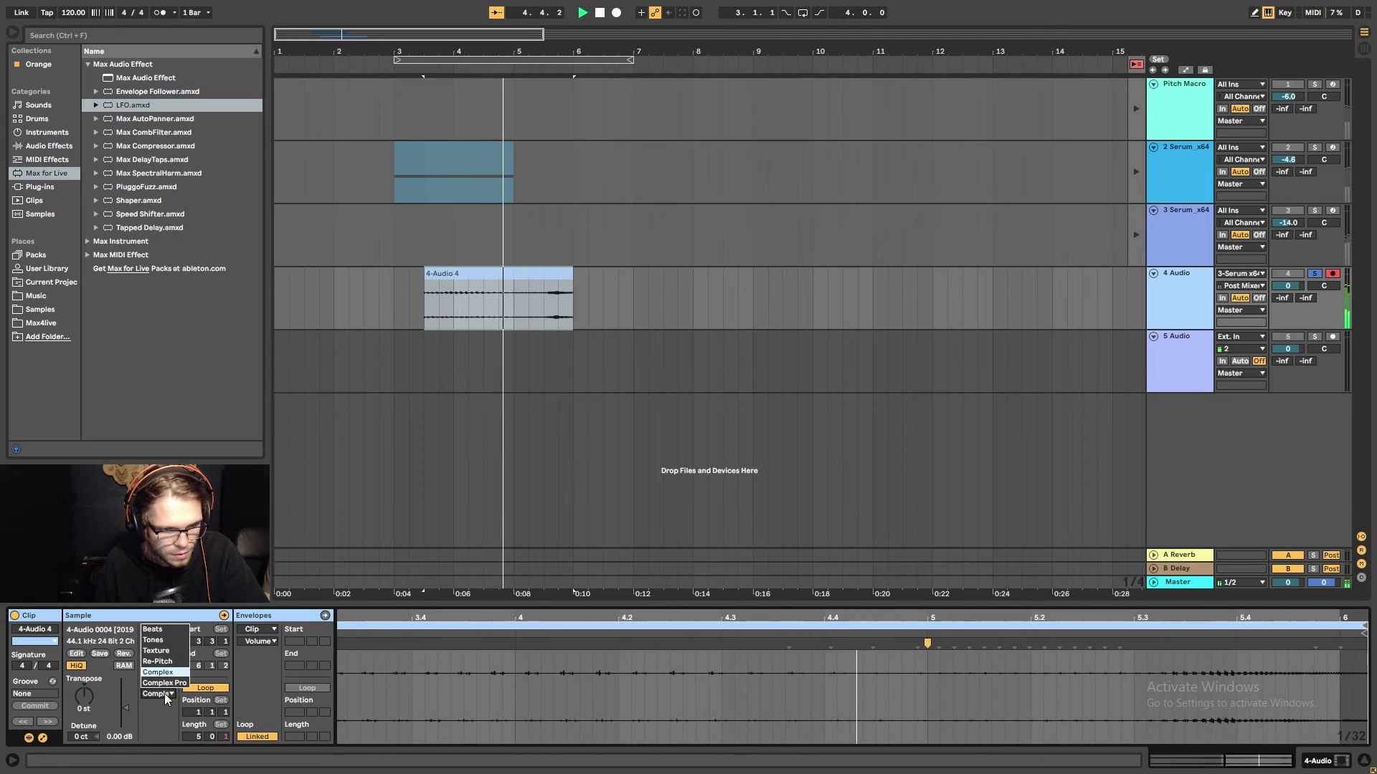
pyautogui.click(165, 705)
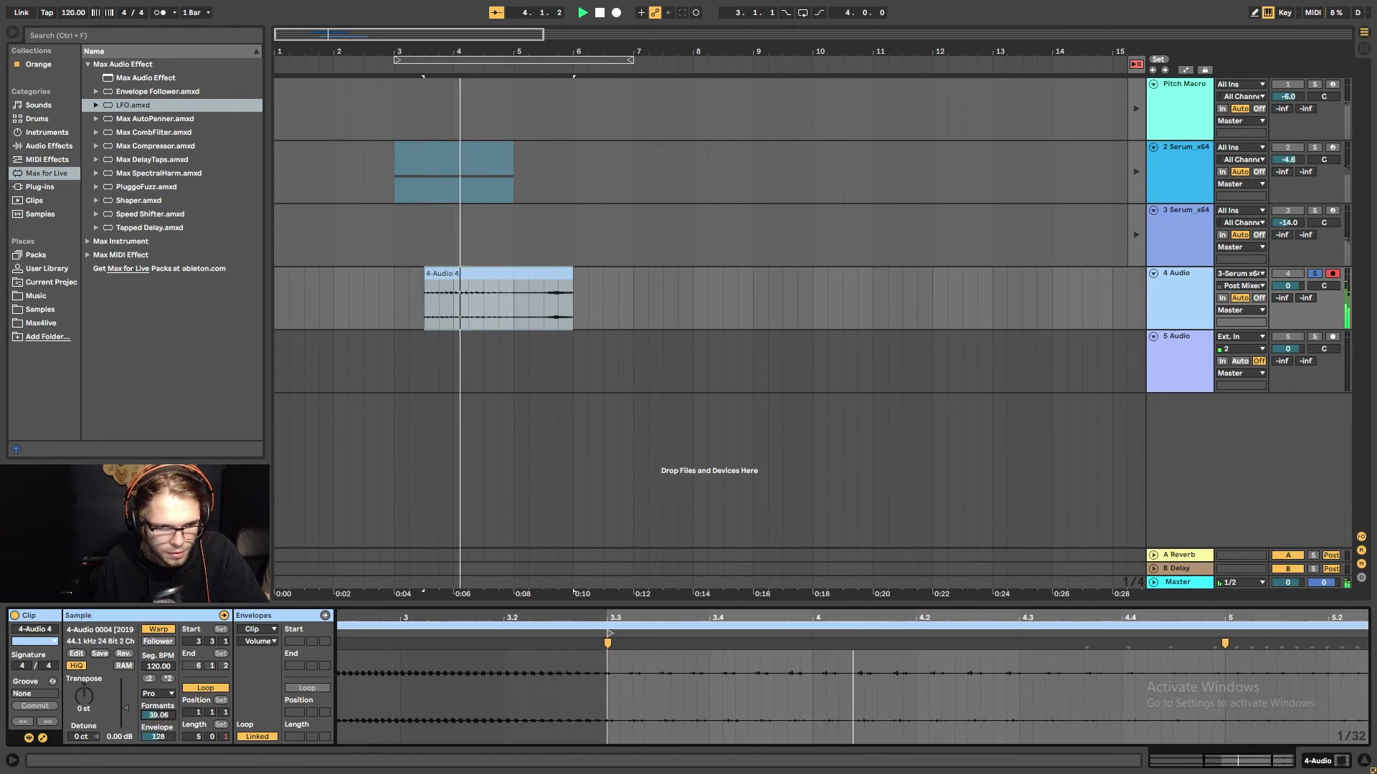
pyautogui.moveTo(163, 717)
pyautogui.mouseDown()
pyautogui.moveTo(163, 773)
pyautogui.moveTo(163, 717)
pyautogui.mouseUp()
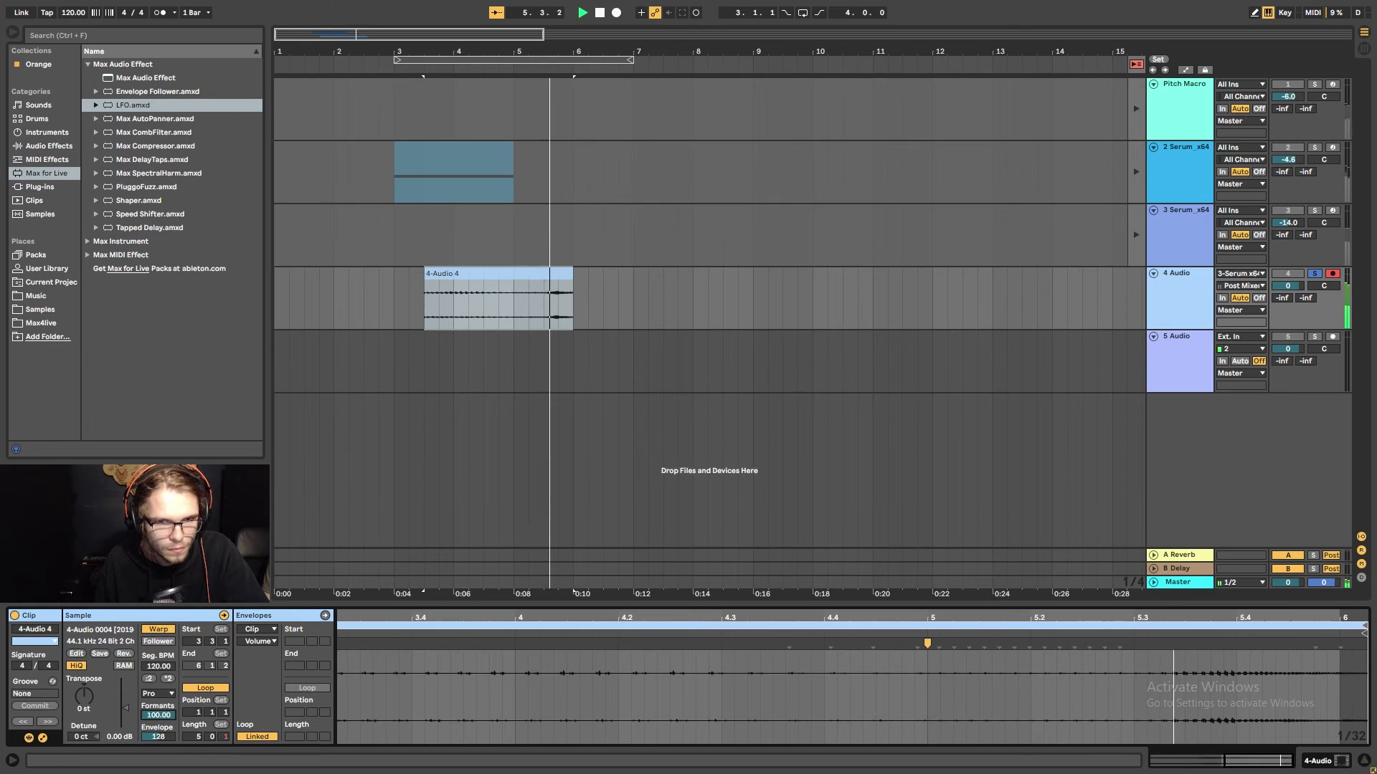
# Switch the 4-Audio 4 clip back to the Texture warp mode and lower its flux to about 15.
pyautogui.click(159, 694)
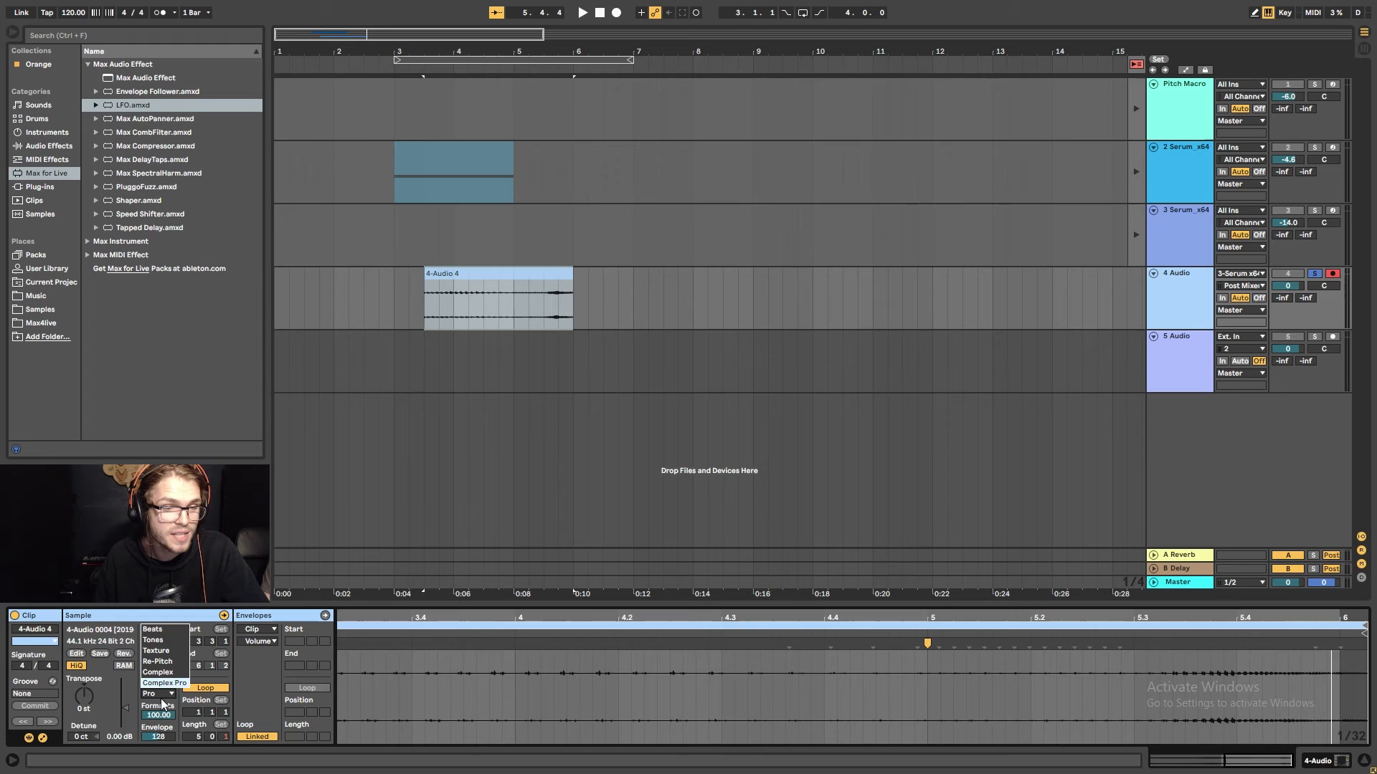
pyautogui.click(158, 651)
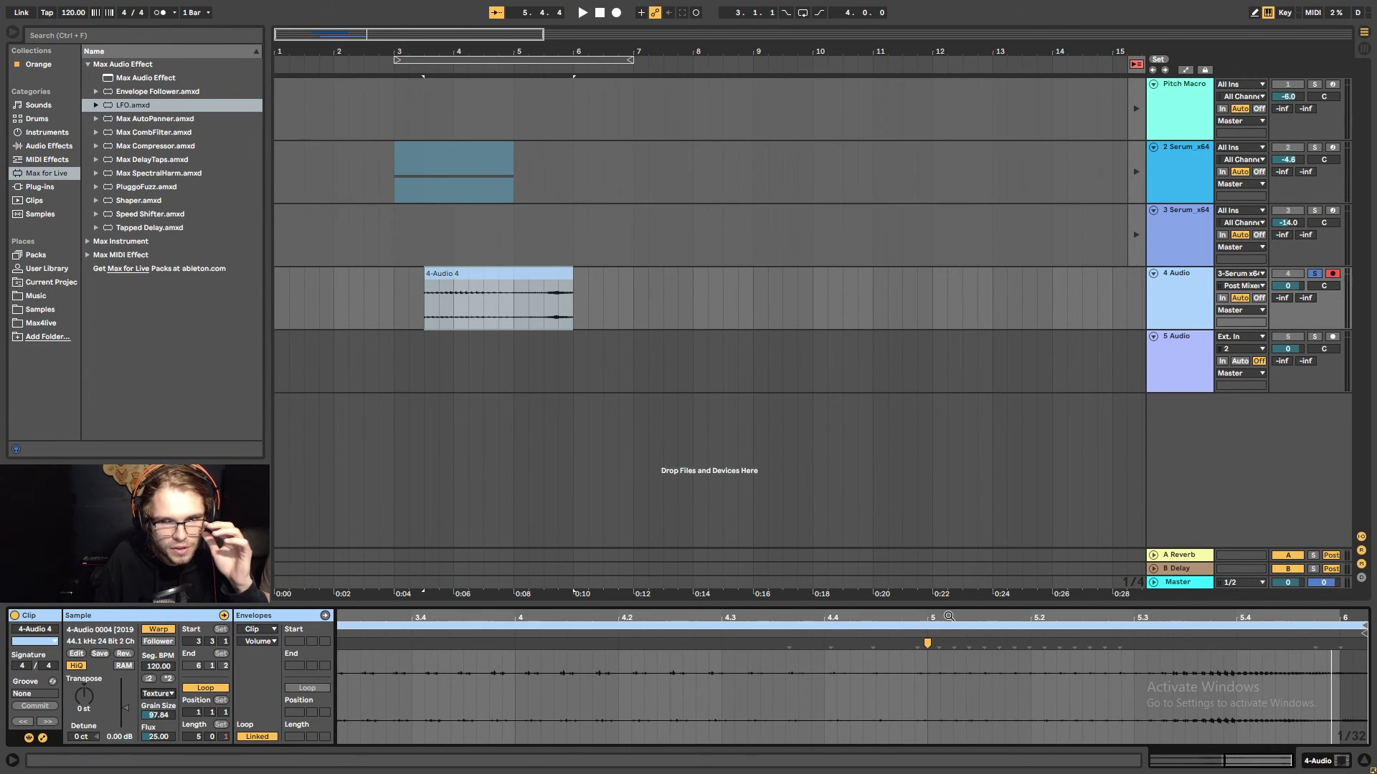
pyautogui.moveTo(949, 616); pyautogui.dragTo(948, 570)
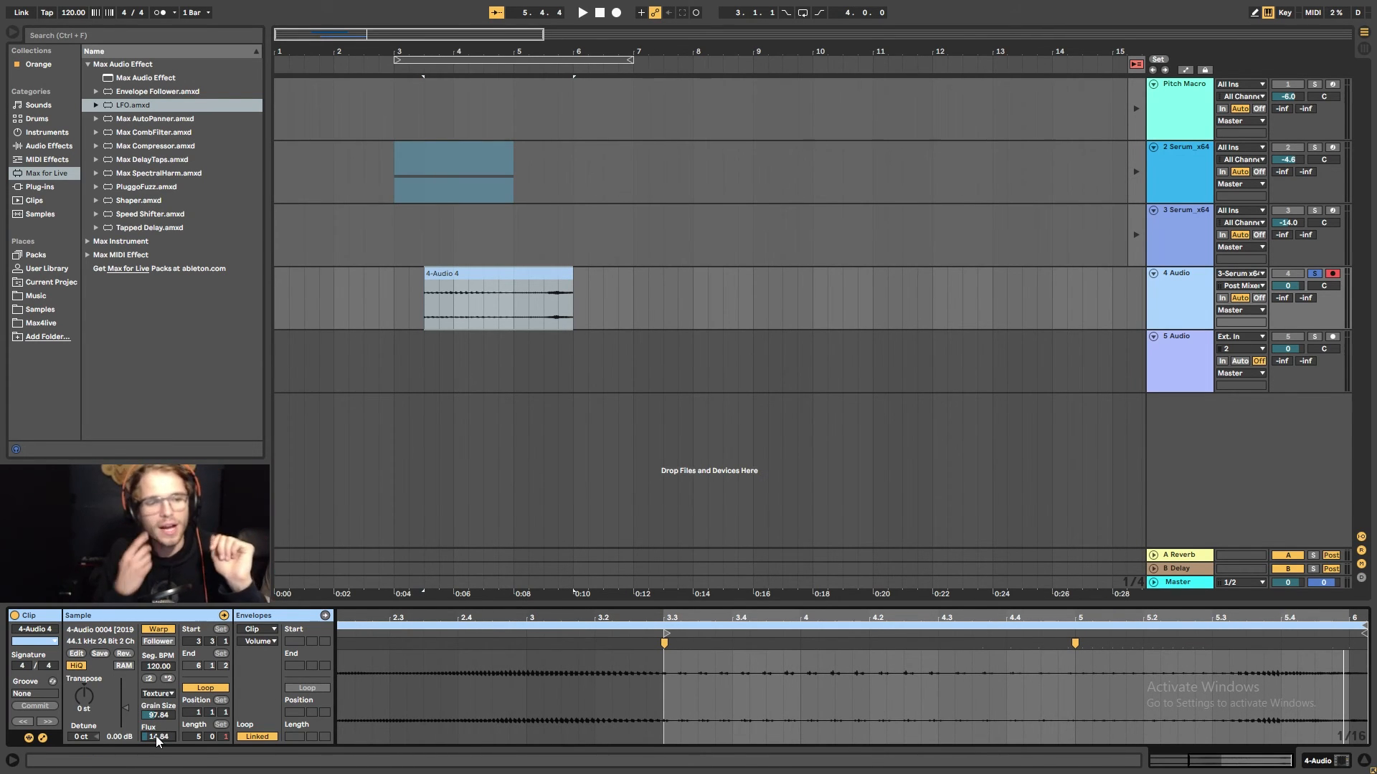
pyautogui.moveTo(667, 634); pyautogui.dragTo(179, 630)
pyautogui.hotkey('ctrl', 'z')
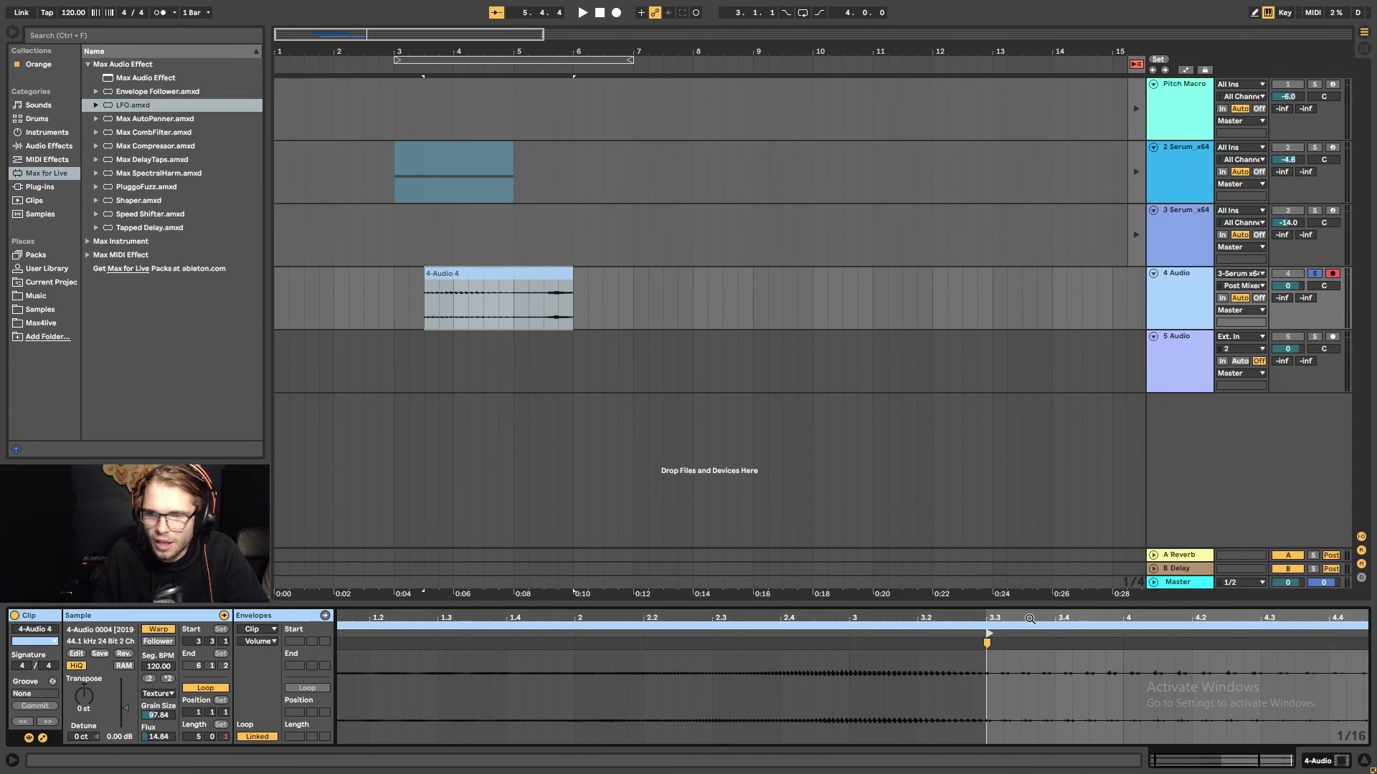
pyautogui.moveTo(1030, 619); pyautogui.dragTo(1030, 584)
# Audition the clip with grain sizes such as 112.11 and 26.47, settling on 95.80.
pyautogui.press('space')
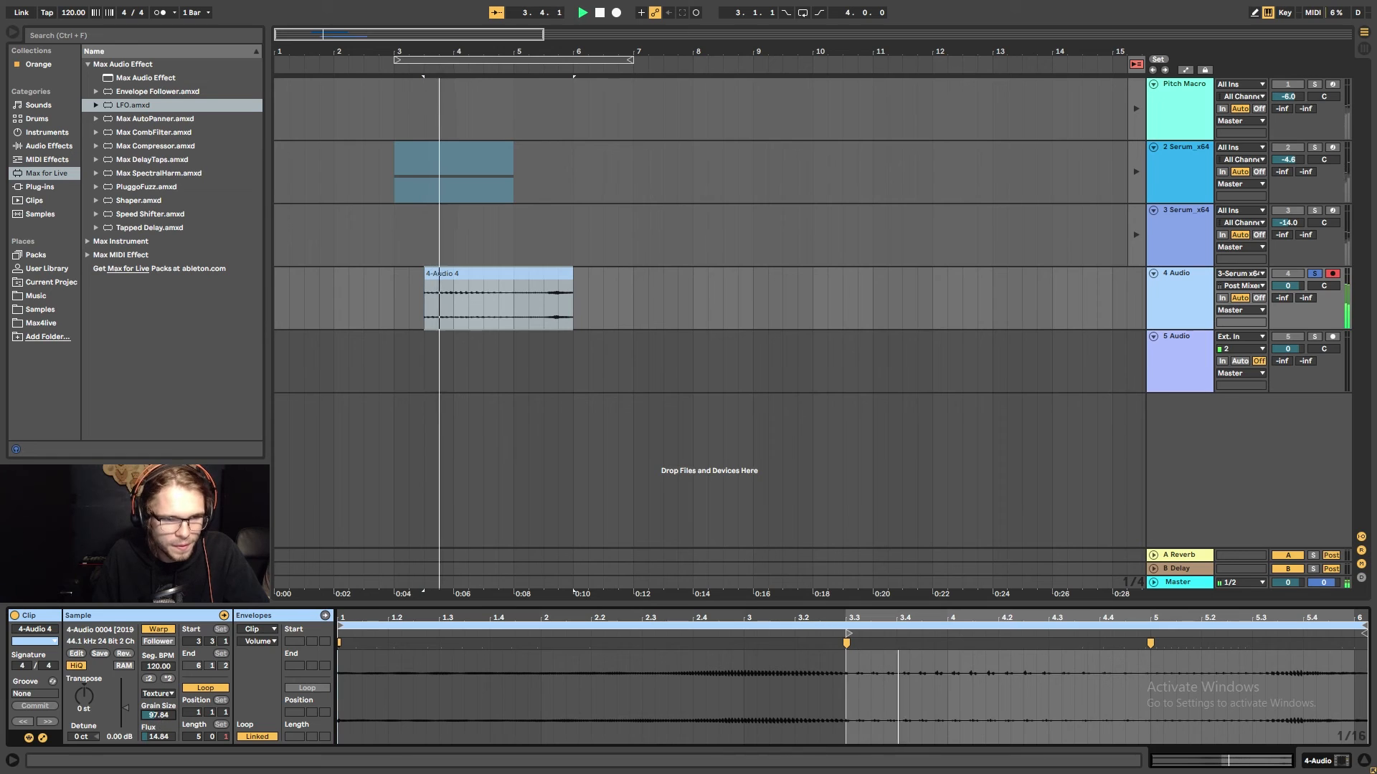
pyautogui.moveTo(158, 715); pyautogui.dragTo(158, 773)
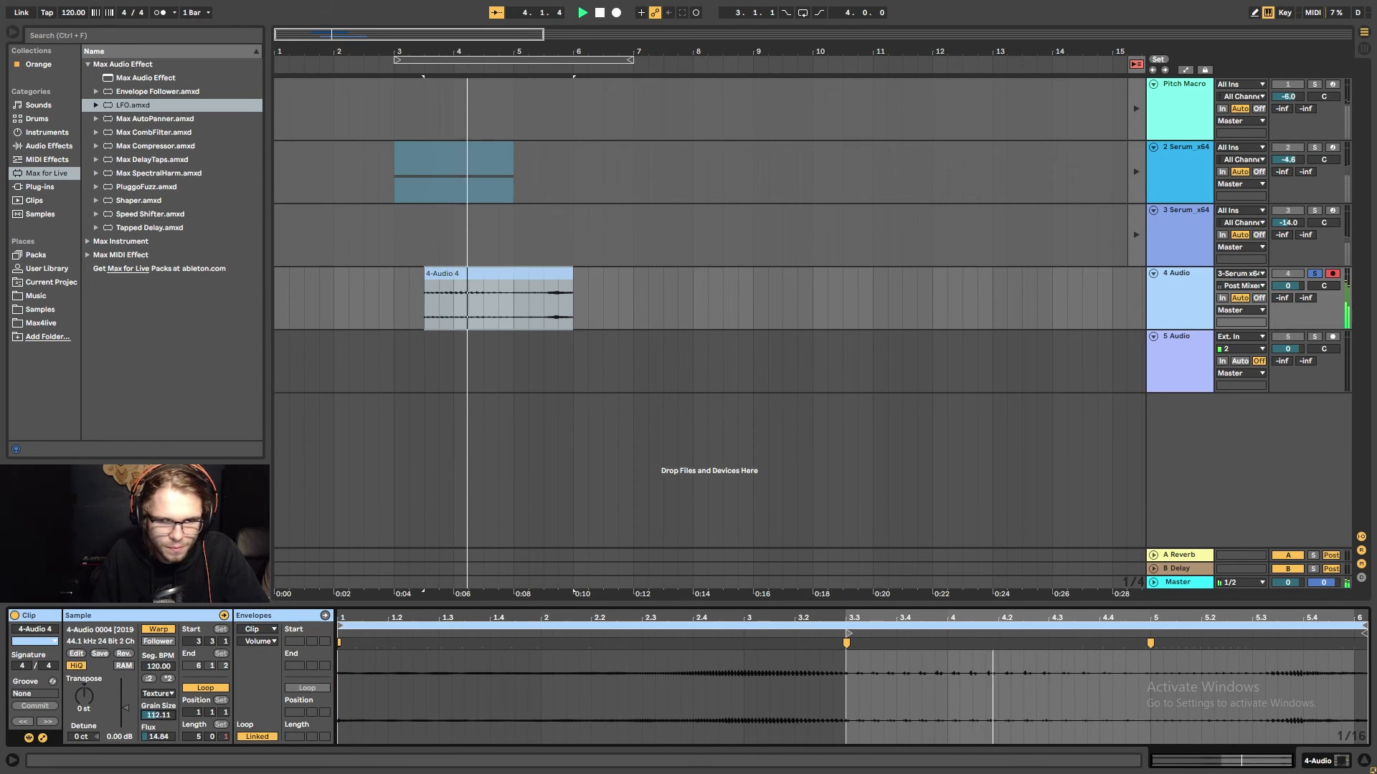
pyautogui.press('space')
pyautogui.press('space')
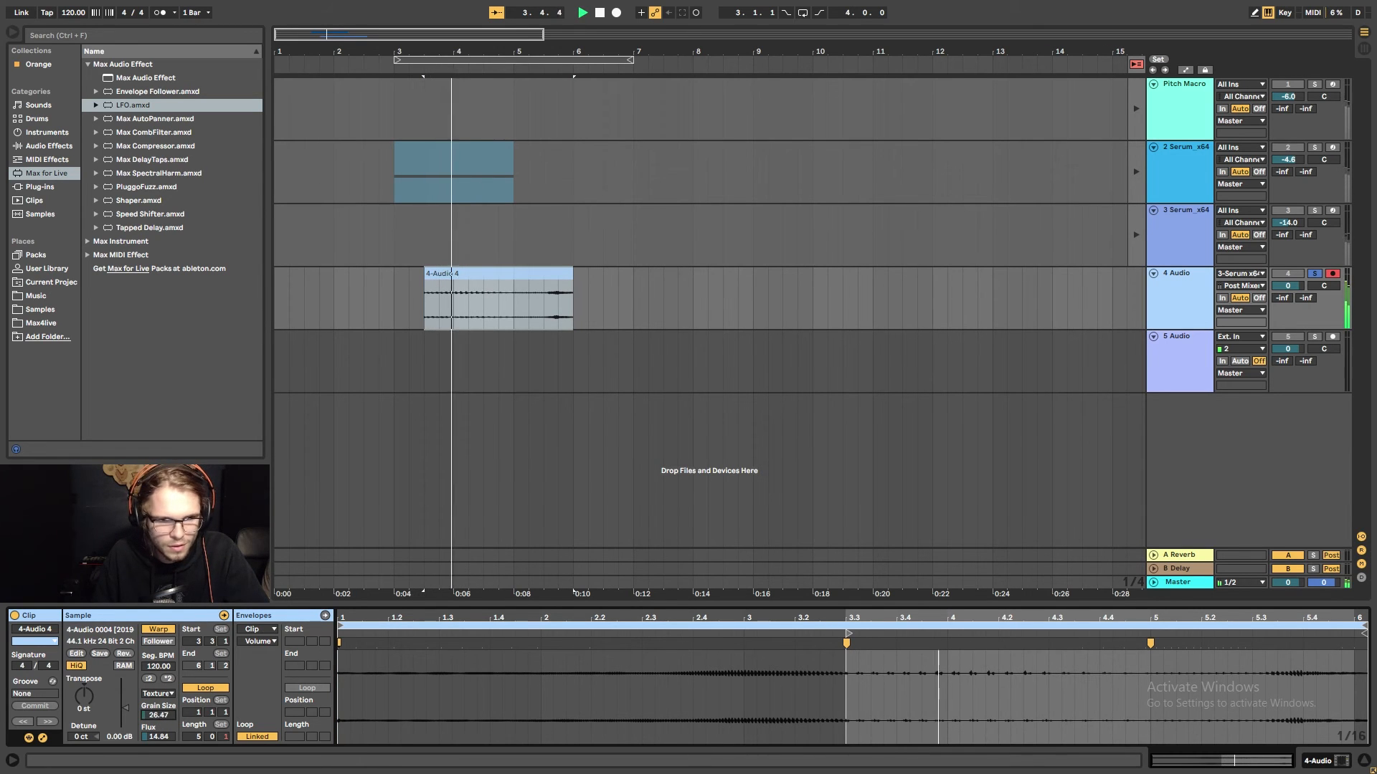
pyautogui.moveTo(158, 716); pyautogui.dragTo(158, 667)
pyautogui.press('space')
pyautogui.moveTo(157, 715); pyautogui.dragTo(158, 720)
pyautogui.press('space')
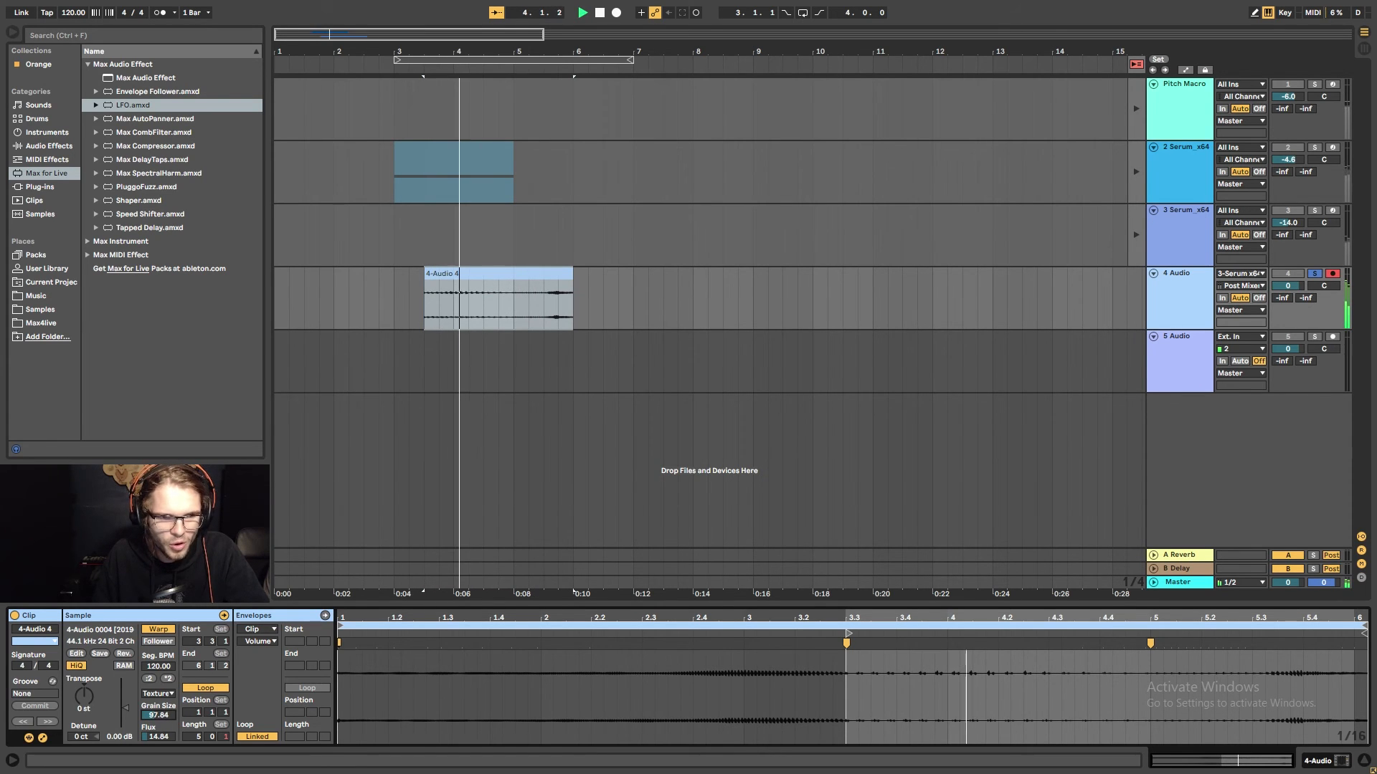
pyautogui.rightClick(155, 716)
pyautogui.rightClick(155, 716)
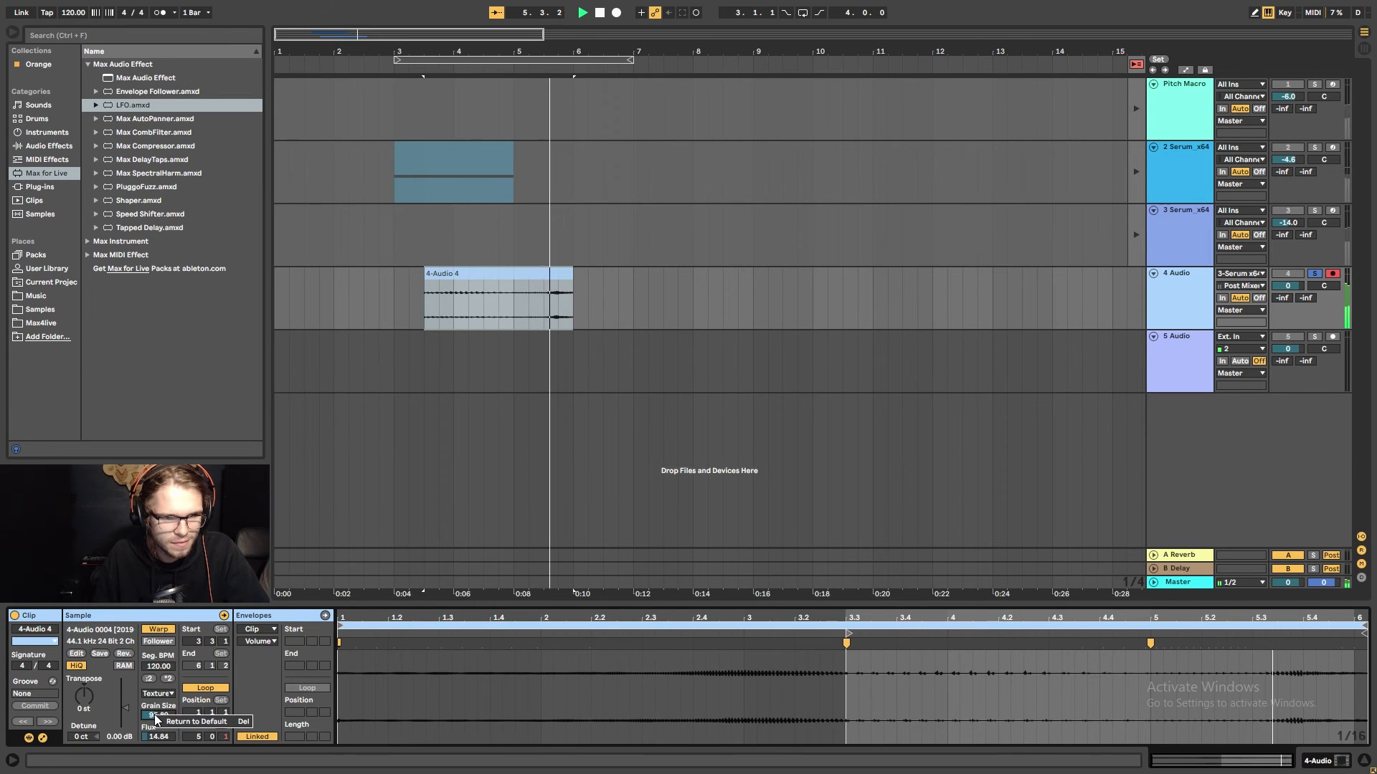
pyautogui.click(155, 715)
pyautogui.press('space')
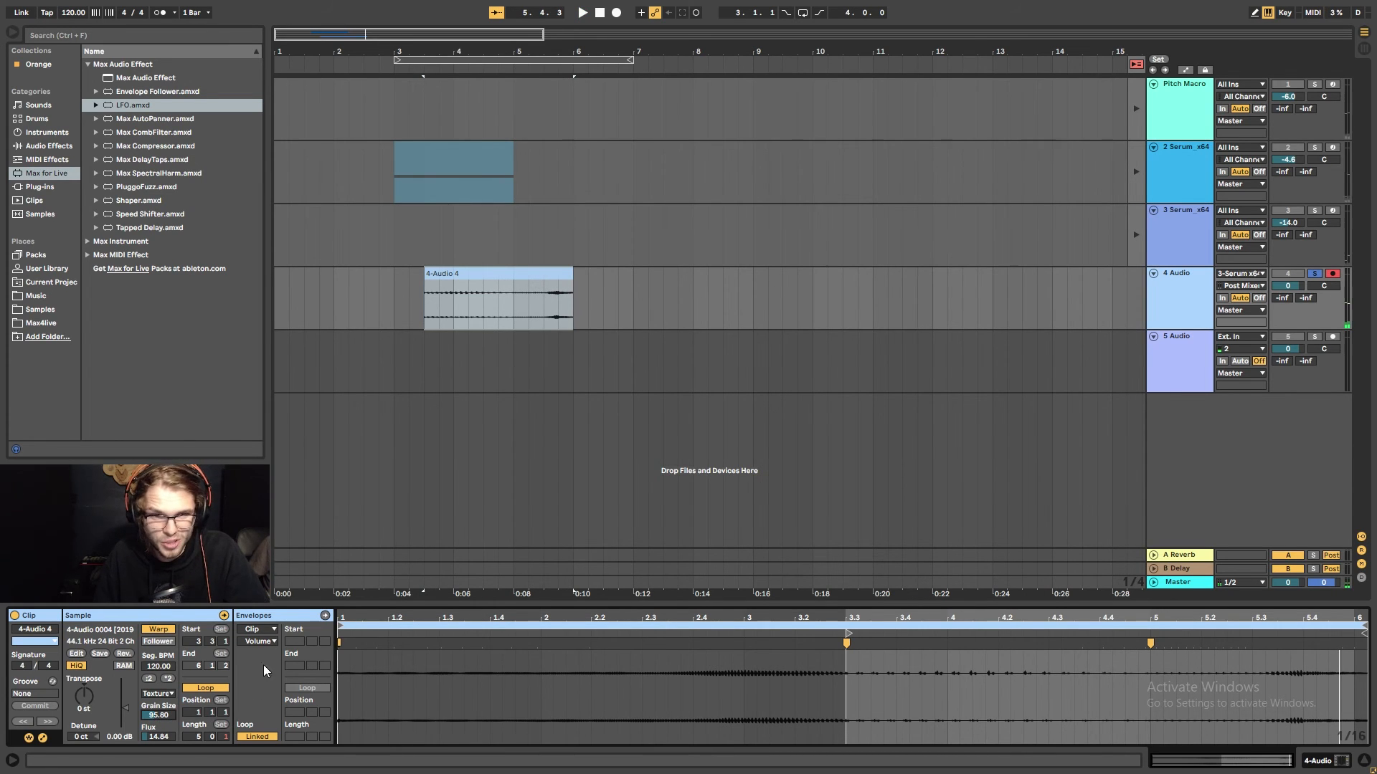
# Draw a Grain Size Modulation envelope rising from 0% at 3.3 to 100% at bar 5, after trying the opposite ramp.
pyautogui.click(262, 642)
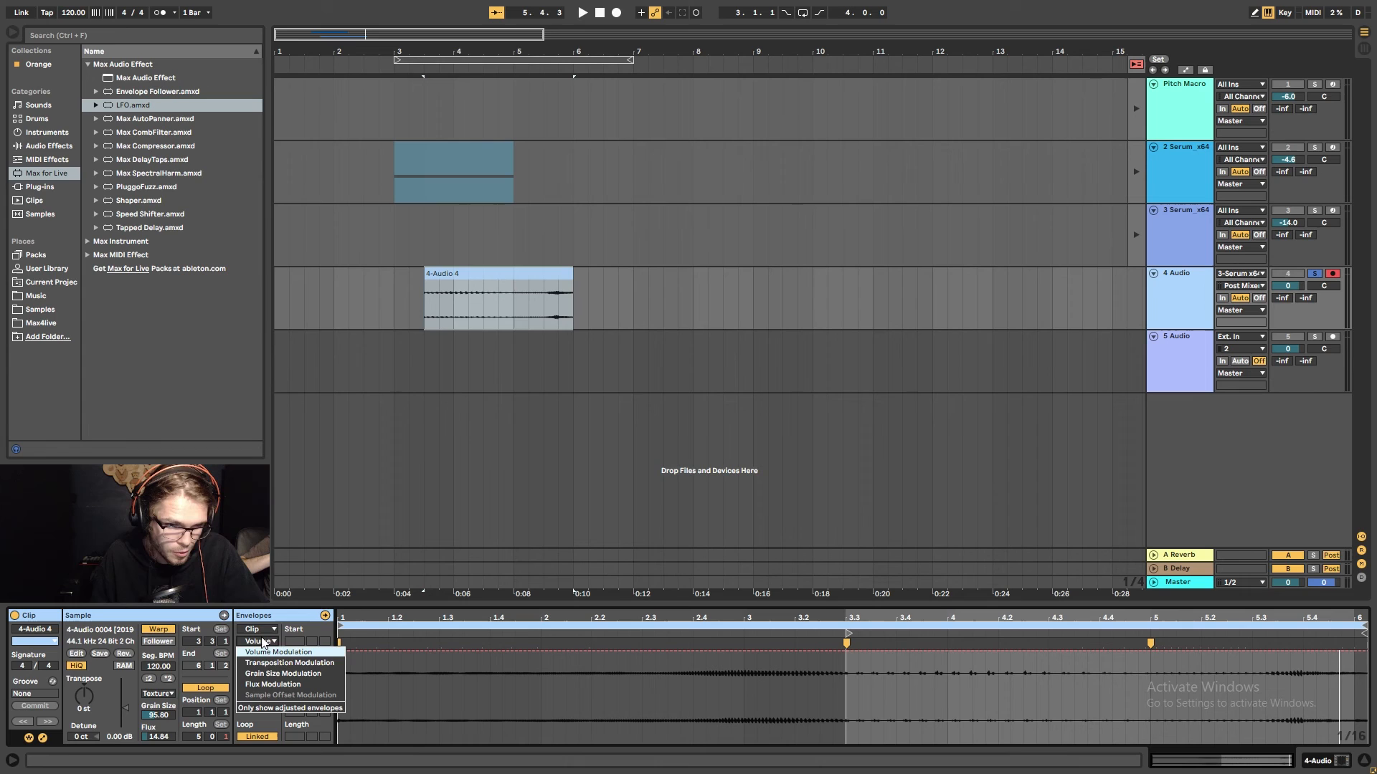
pyautogui.click(269, 673)
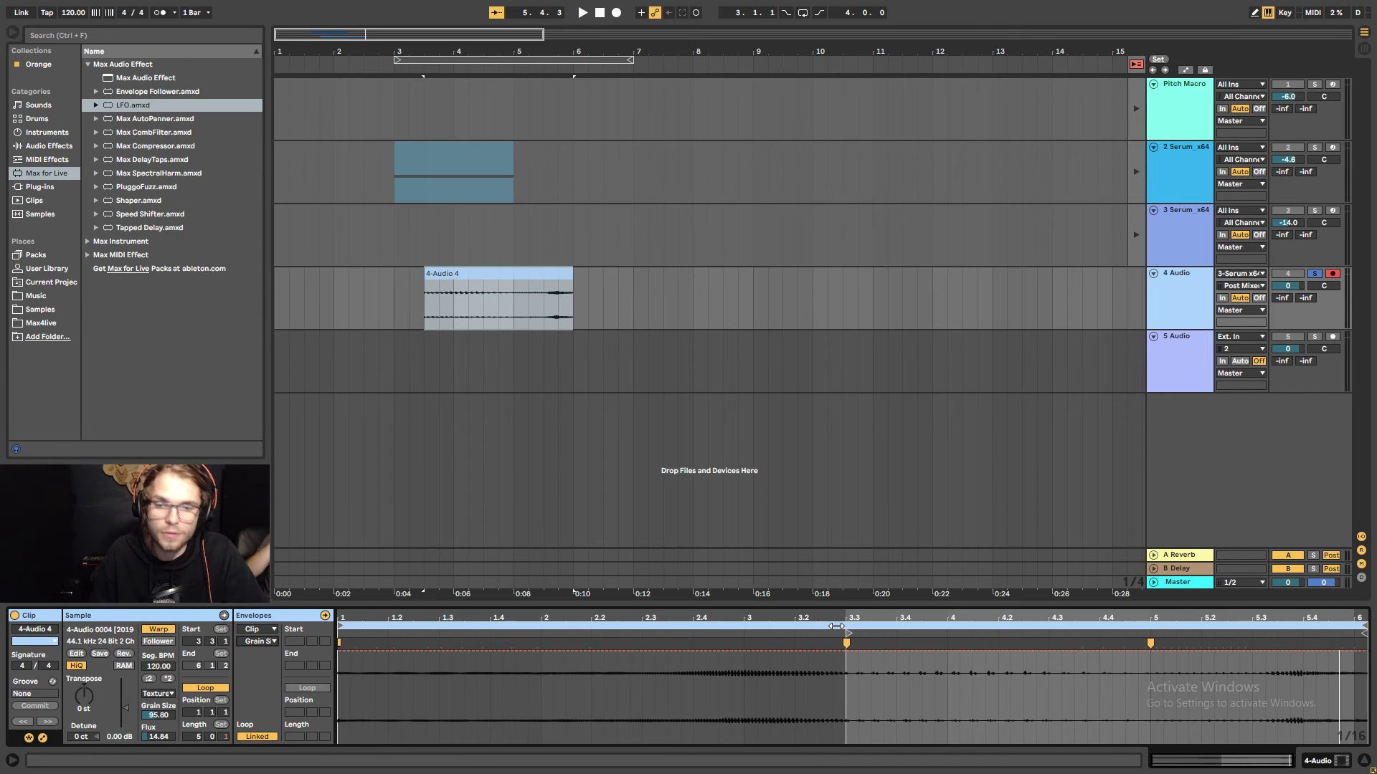
pyautogui.click(846, 652)
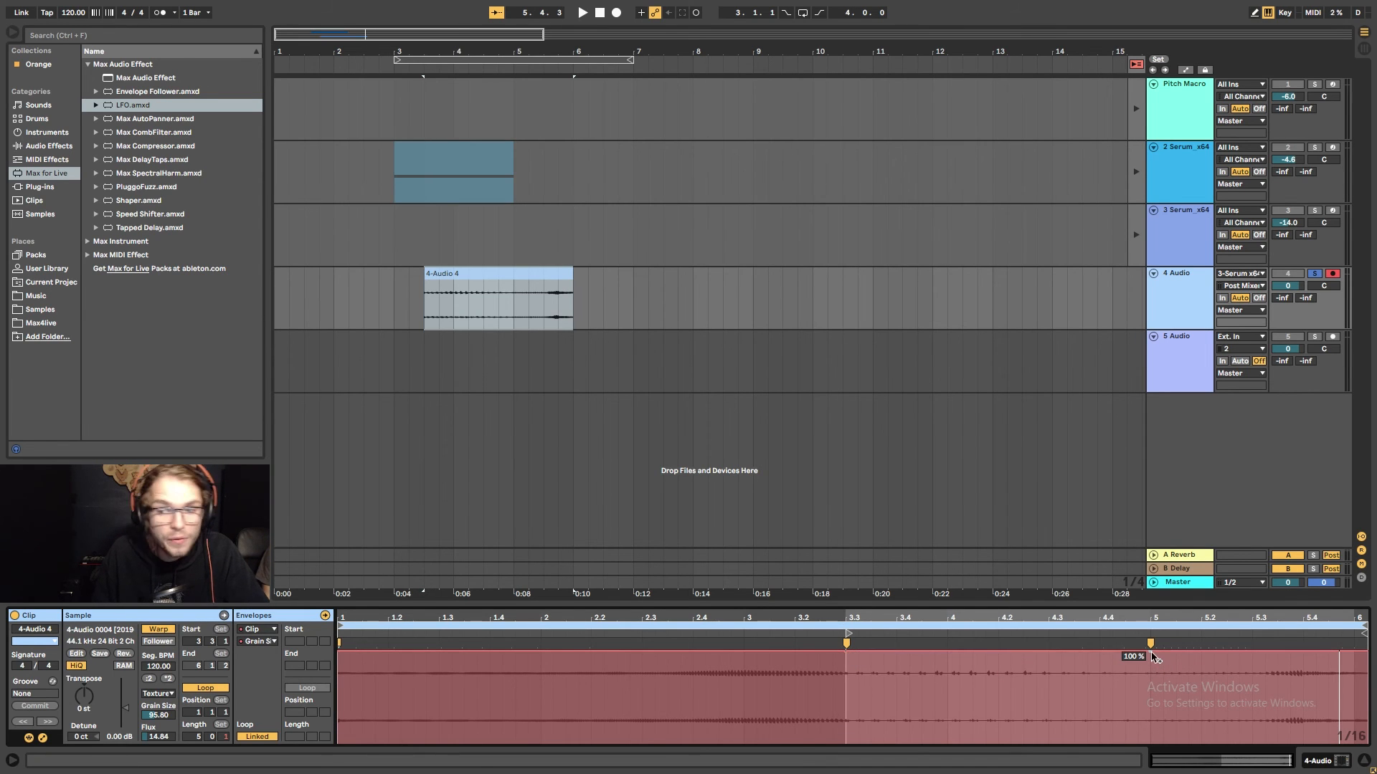
pyautogui.moveTo(1150, 652); pyautogui.dragTo(1150, 742)
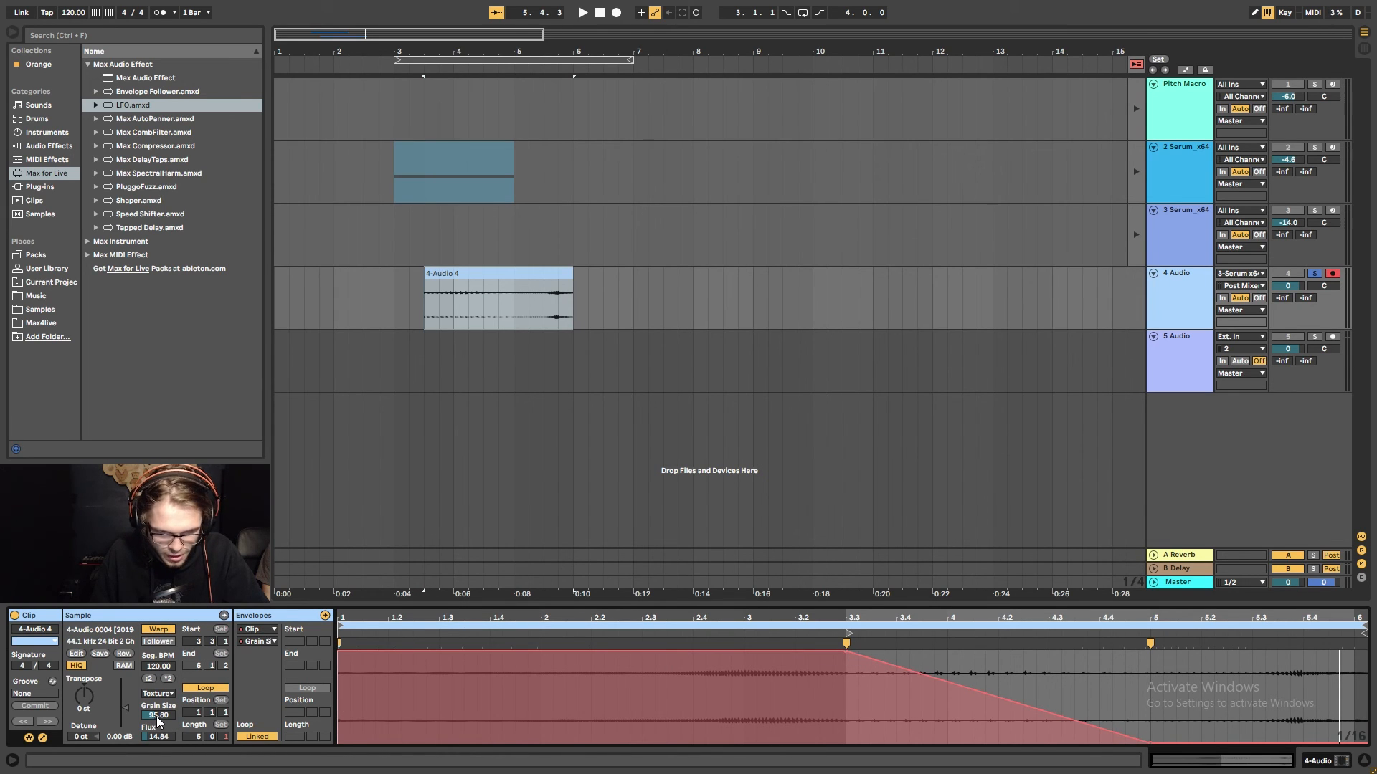
pyautogui.moveTo(1151, 747); pyautogui.dragTo(1151, 652)
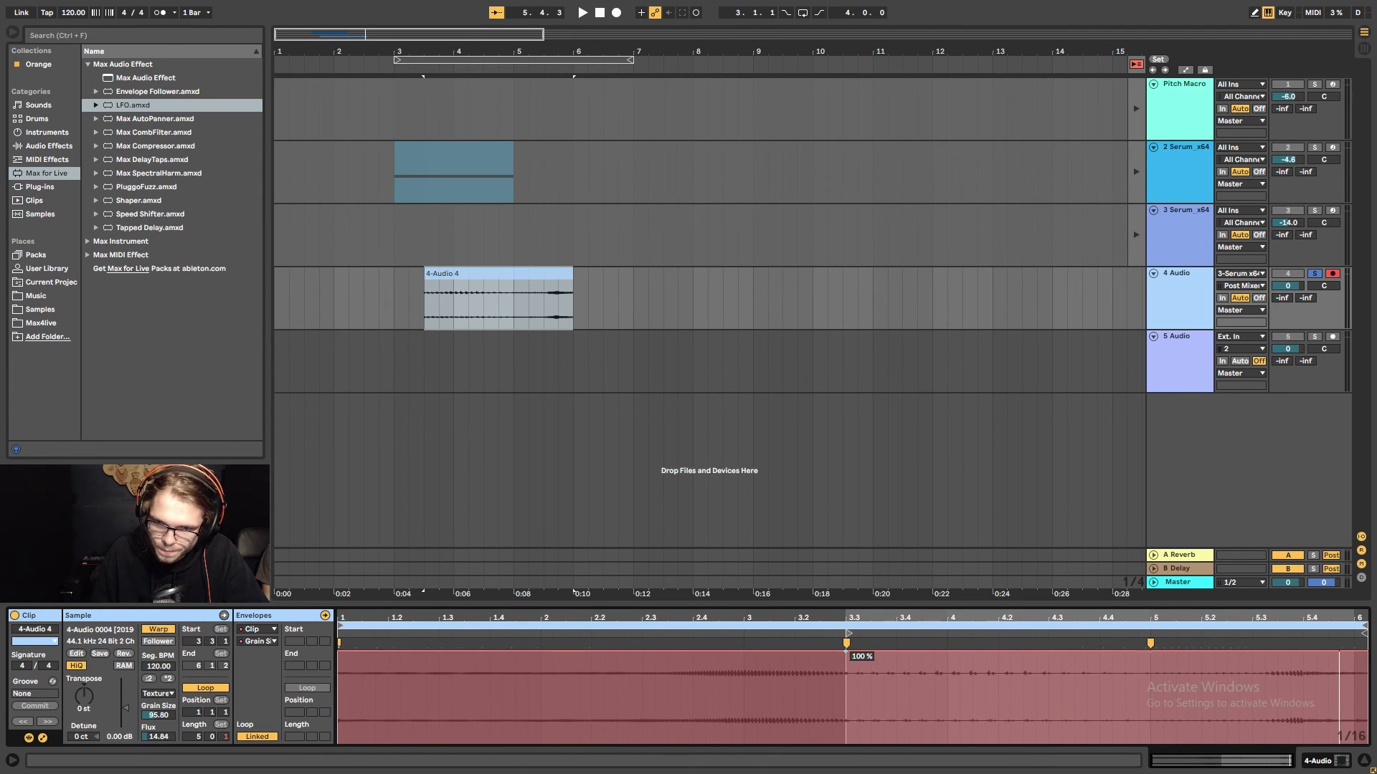
pyautogui.moveTo(845, 652); pyautogui.dragTo(831, 748)
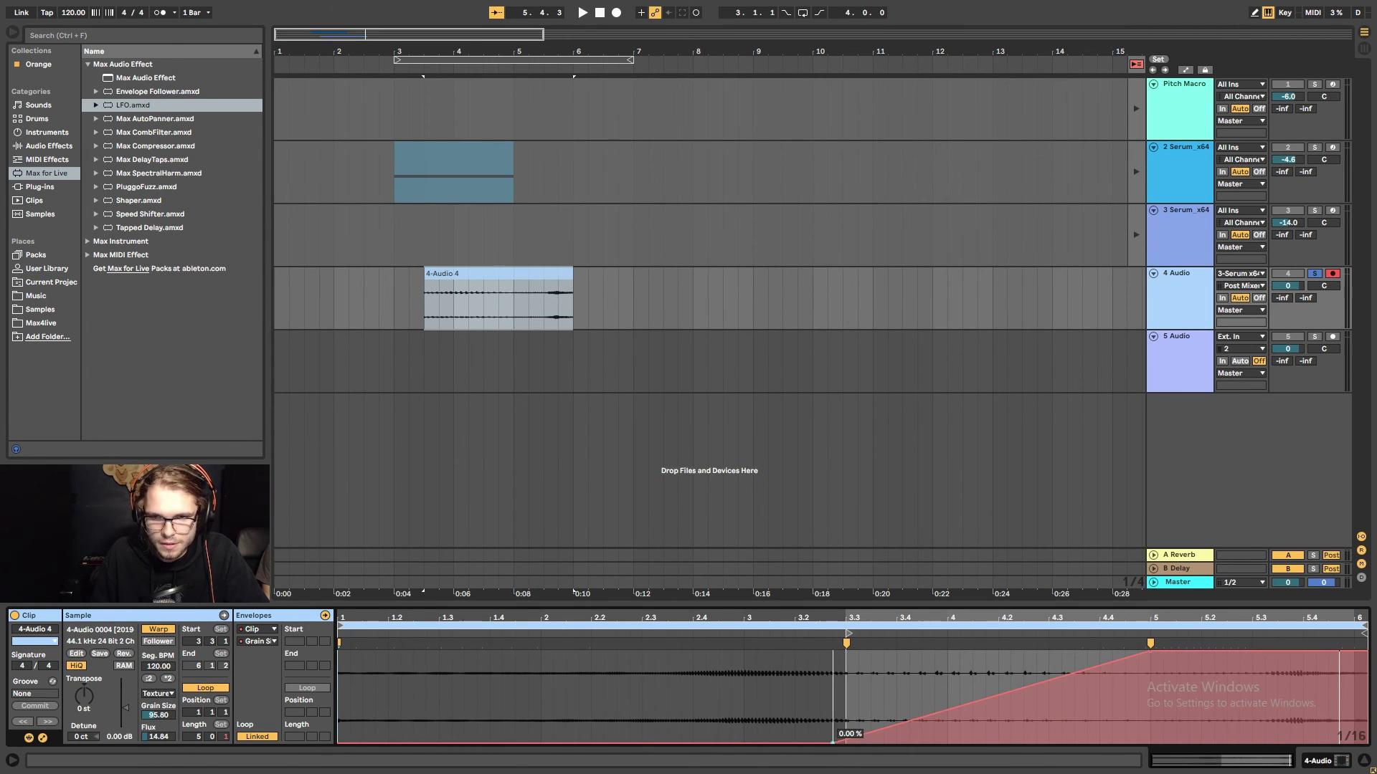
# Extend the start of the 4-Audio 4 clip back to 1.1.1 and play it through.
pyautogui.moveTo(479, 53); pyautogui.dragTo(477, 49)
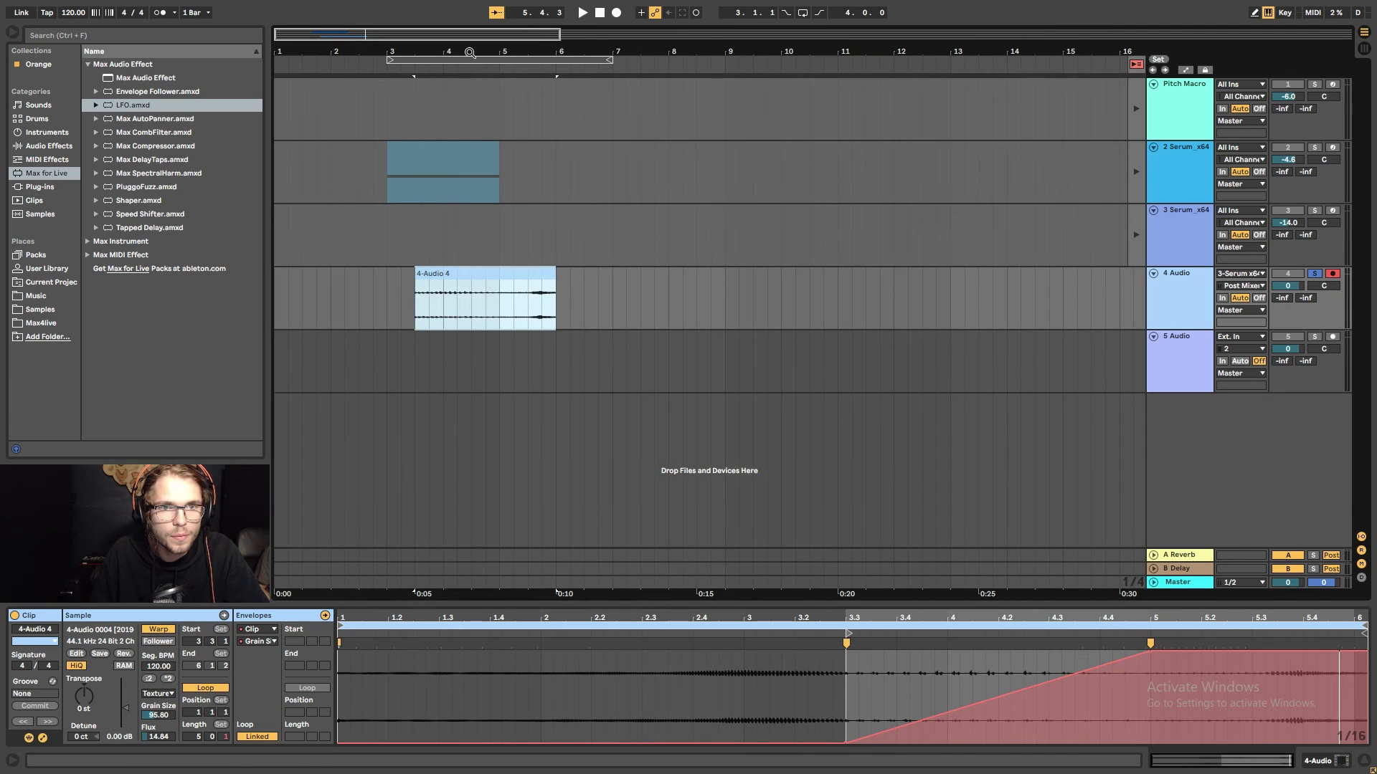
pyautogui.moveTo(416, 275); pyautogui.dragTo(277, 275)
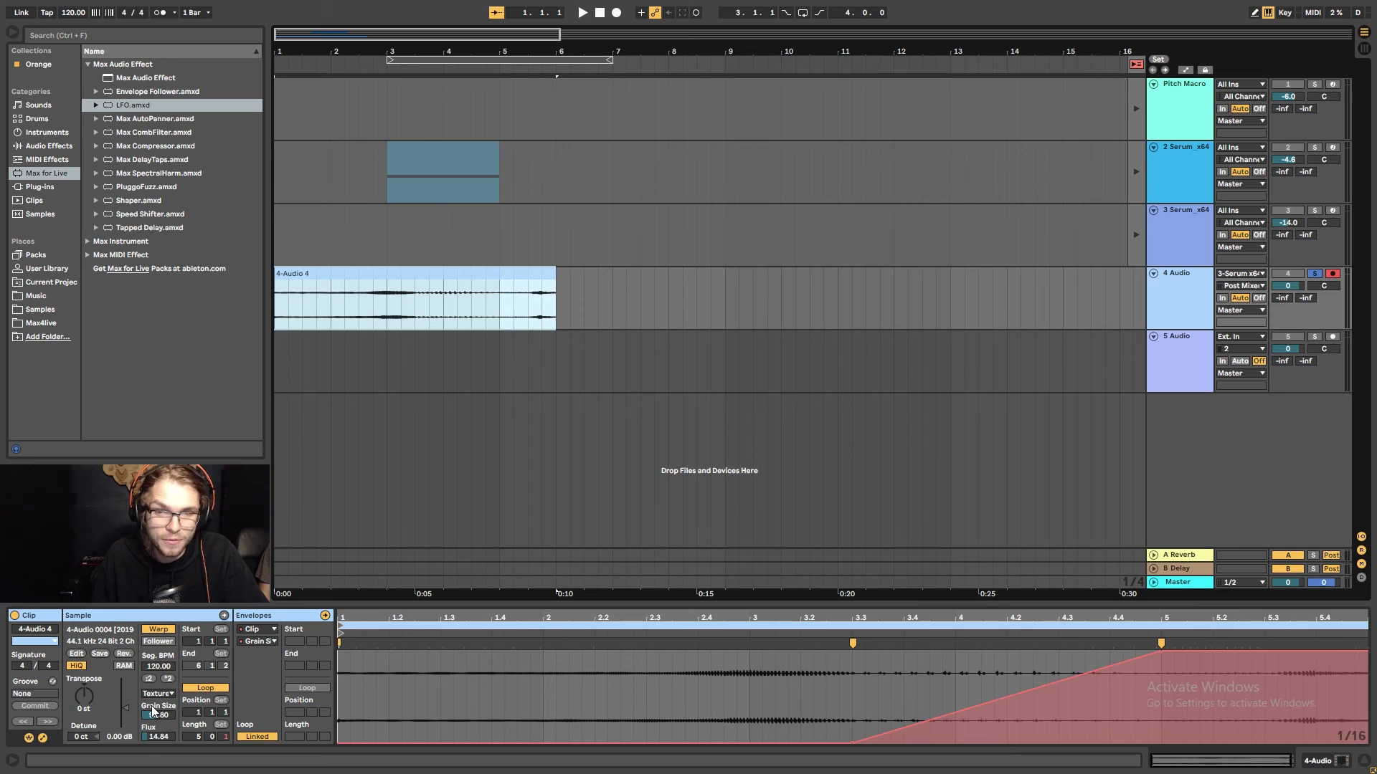
pyautogui.press('space')
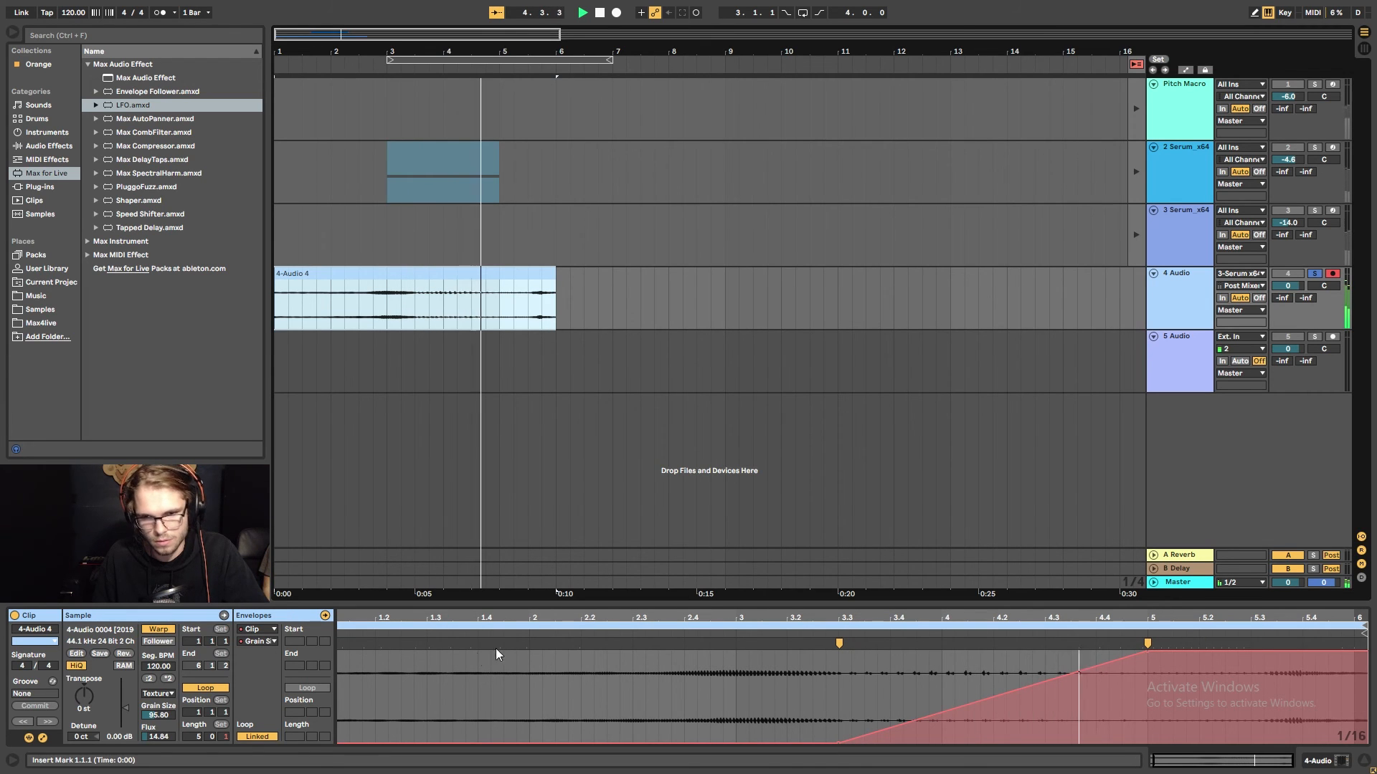
# Add a 100% breakpoint at 3.2 to the grain size envelope so it drops sharply into the low point at 3.3.
pyautogui.doubleClick(790, 659)
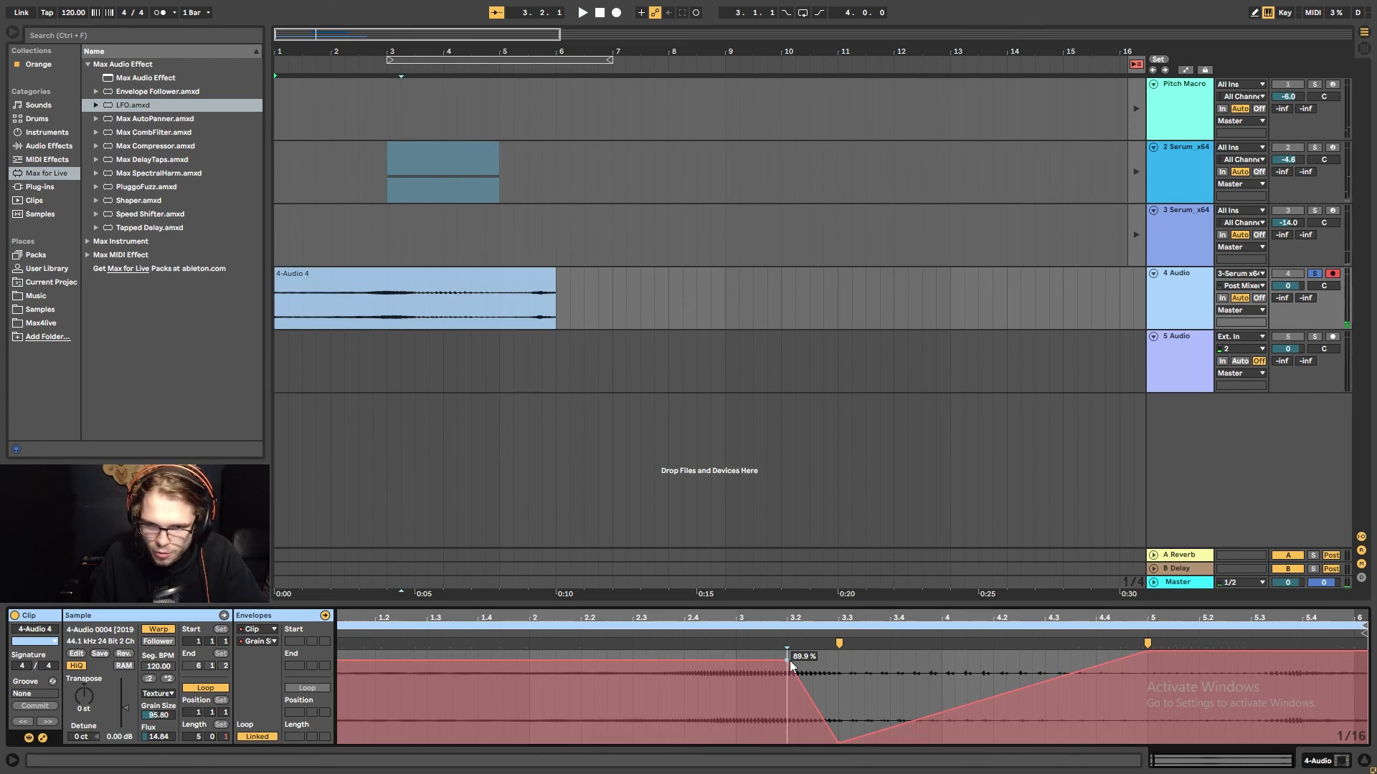
pyautogui.click(790, 658)
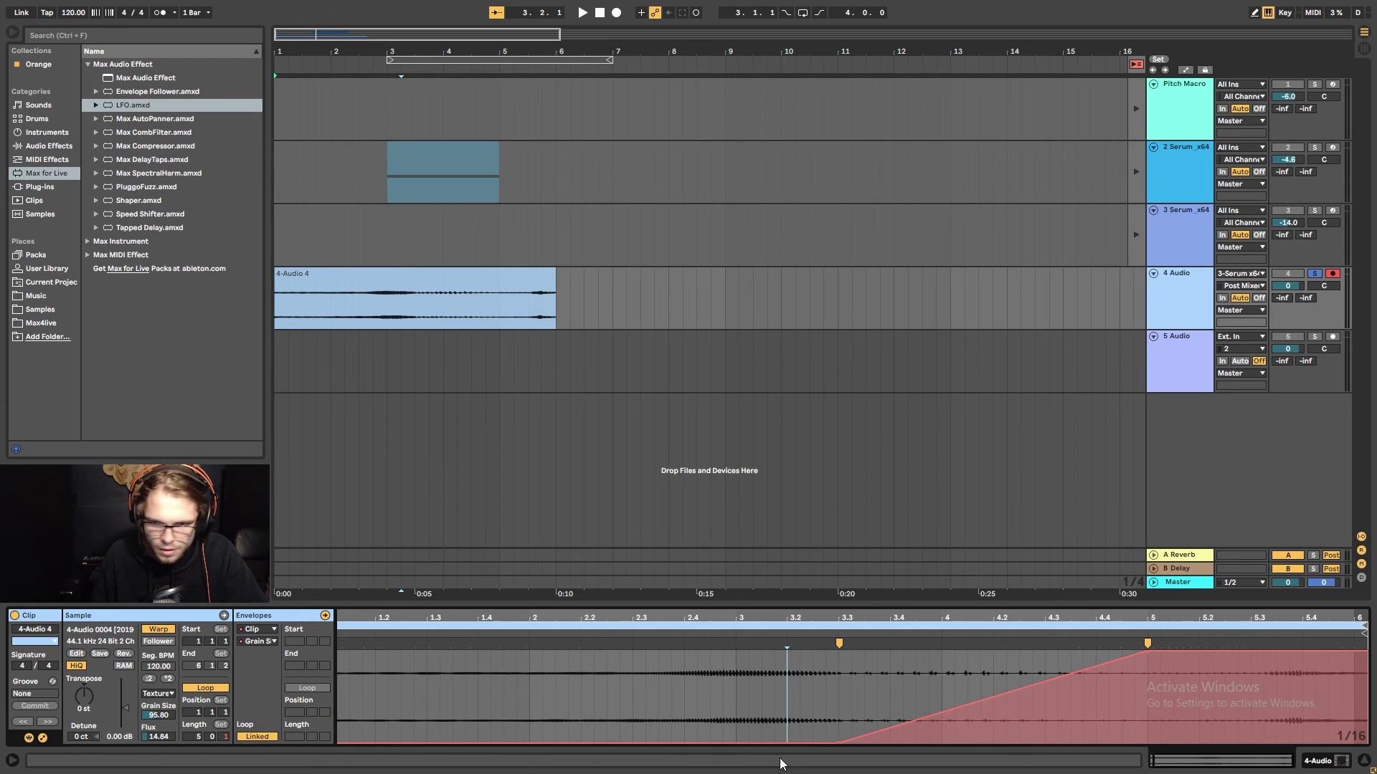
pyautogui.moveTo(783, 748); pyautogui.dragTo(787, 651)
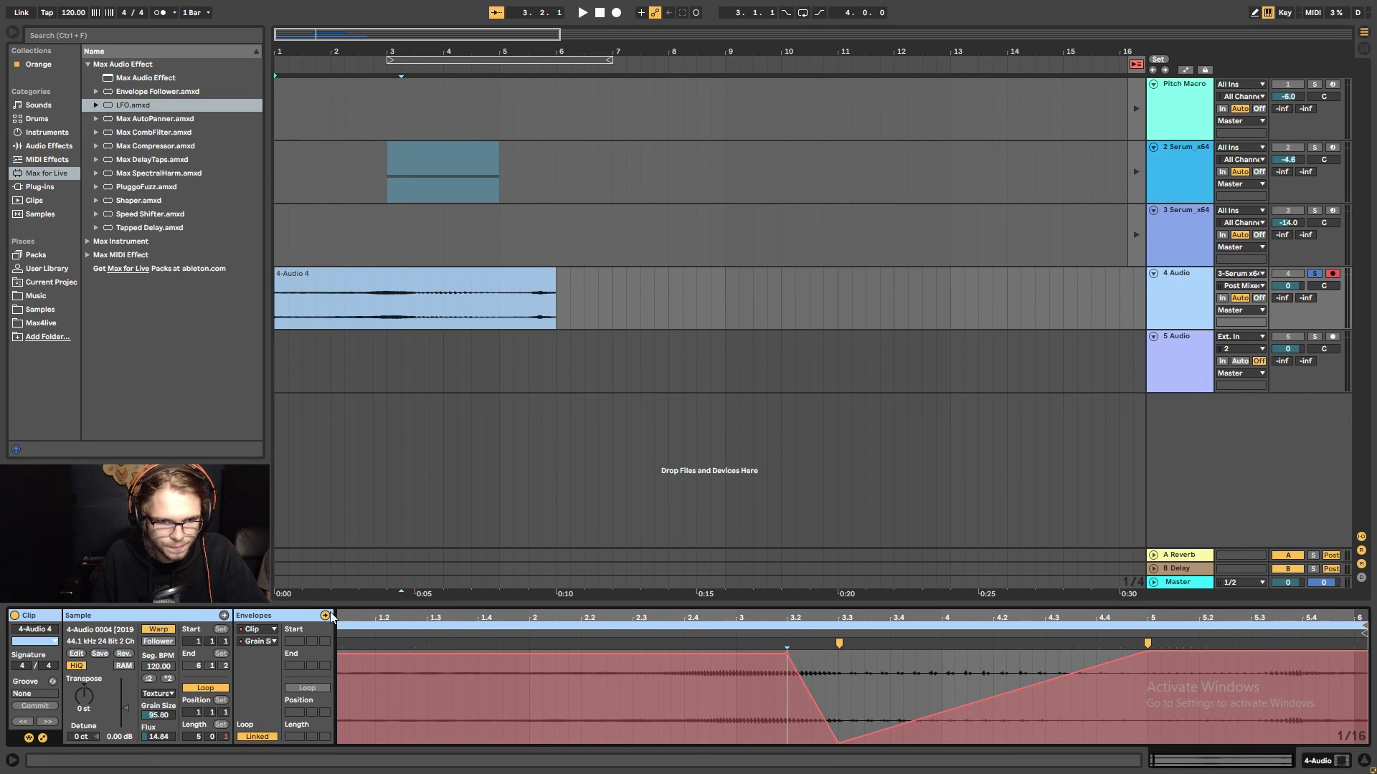
# Leave the envelope view, move a warp marker near 3.2 slightly earlier, and play the clip.
pyautogui.click(328, 615)
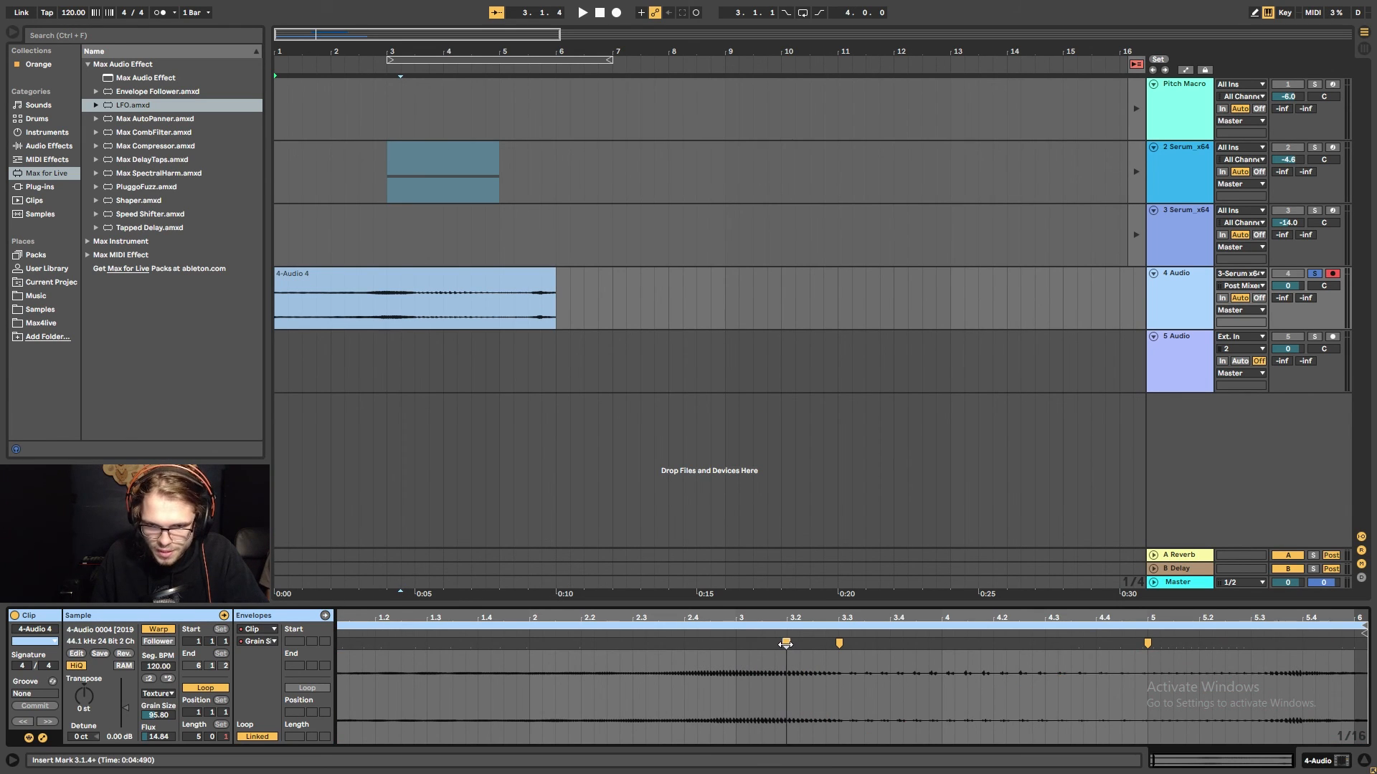
pyautogui.moveTo(784, 644); pyautogui.dragTo(804, 618)
pyautogui.press('space')
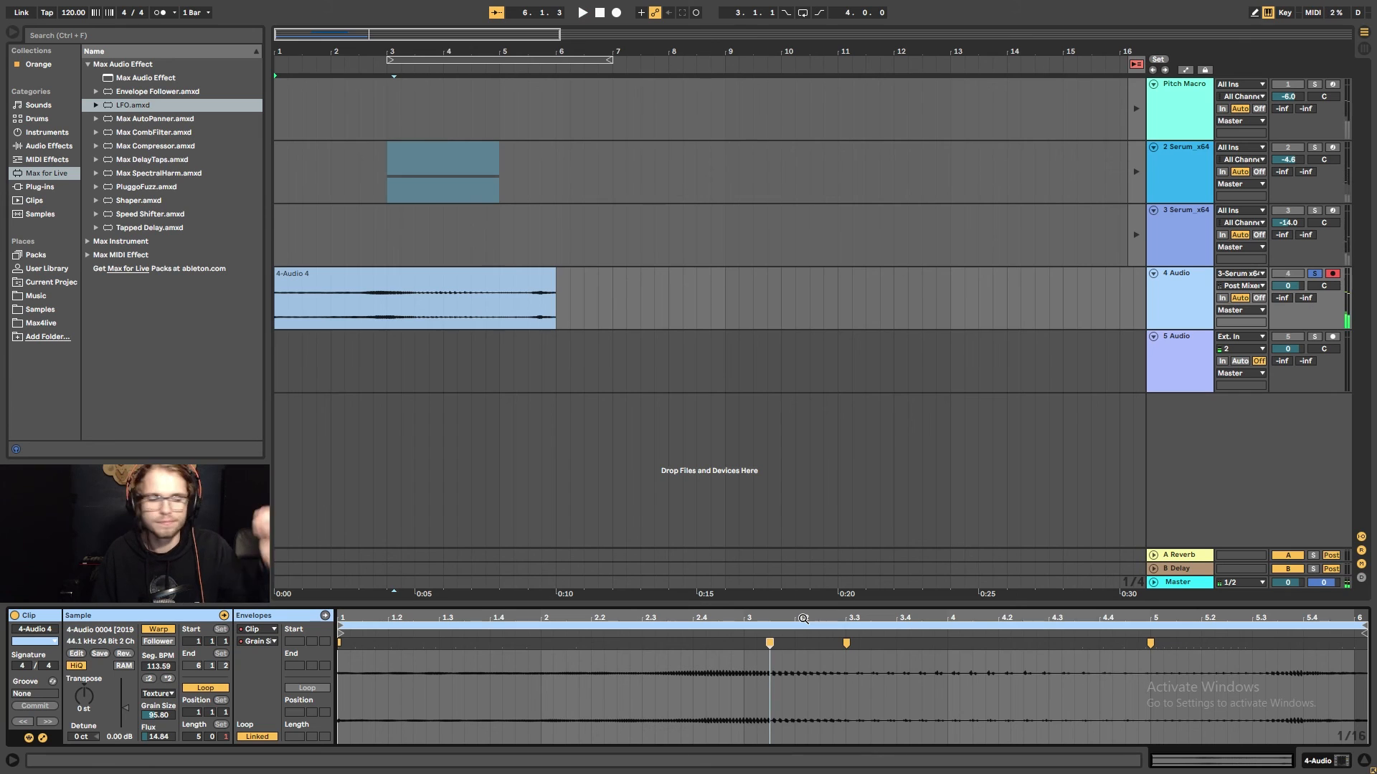
# Consolidate the 4-Audio 4 clip into new audio and double its length twice to stretch it to 20 bars.
pyautogui.moveTo(556, 280)
pyautogui.mouseDown()
pyautogui.moveTo(726, 280)
pyautogui.moveTo(556, 278)
pyautogui.mouseUp()
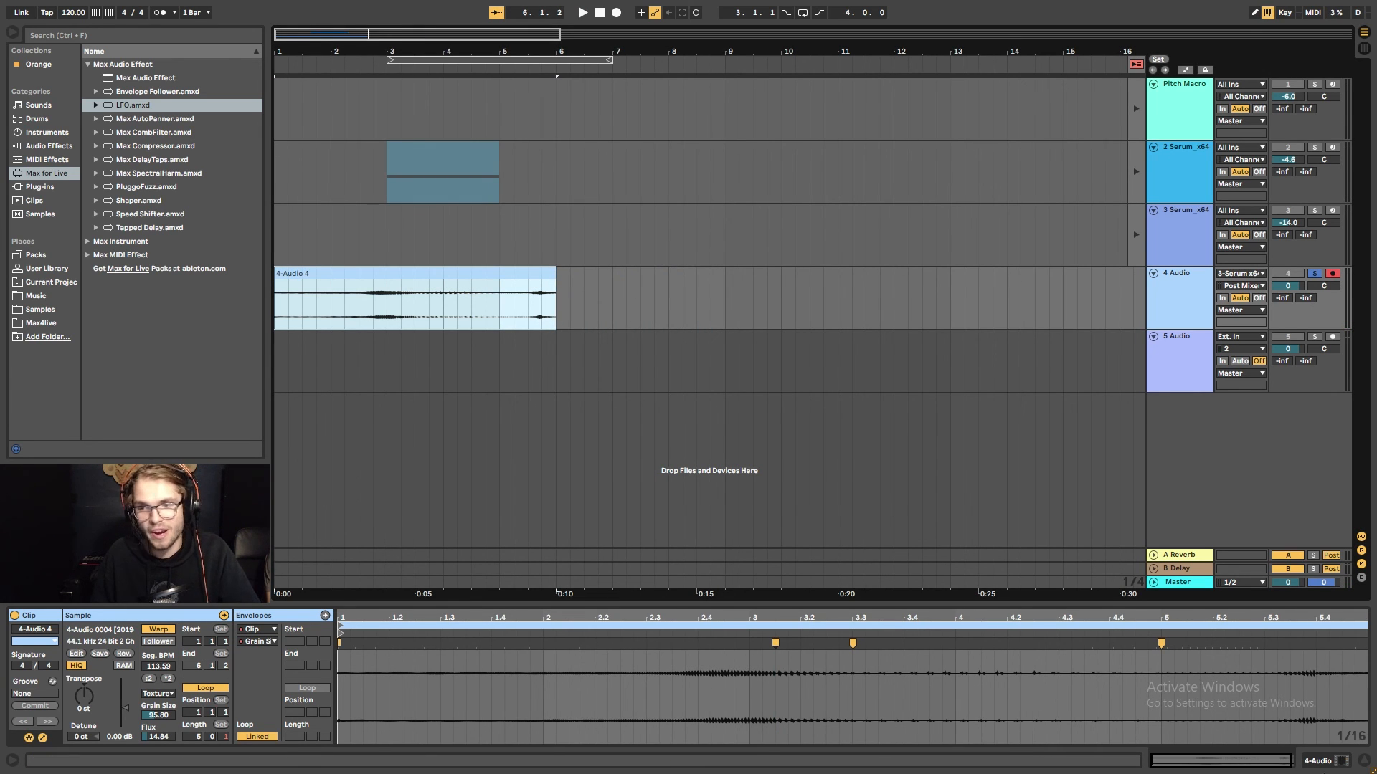
pyautogui.hotkey('ctrl', 'j')
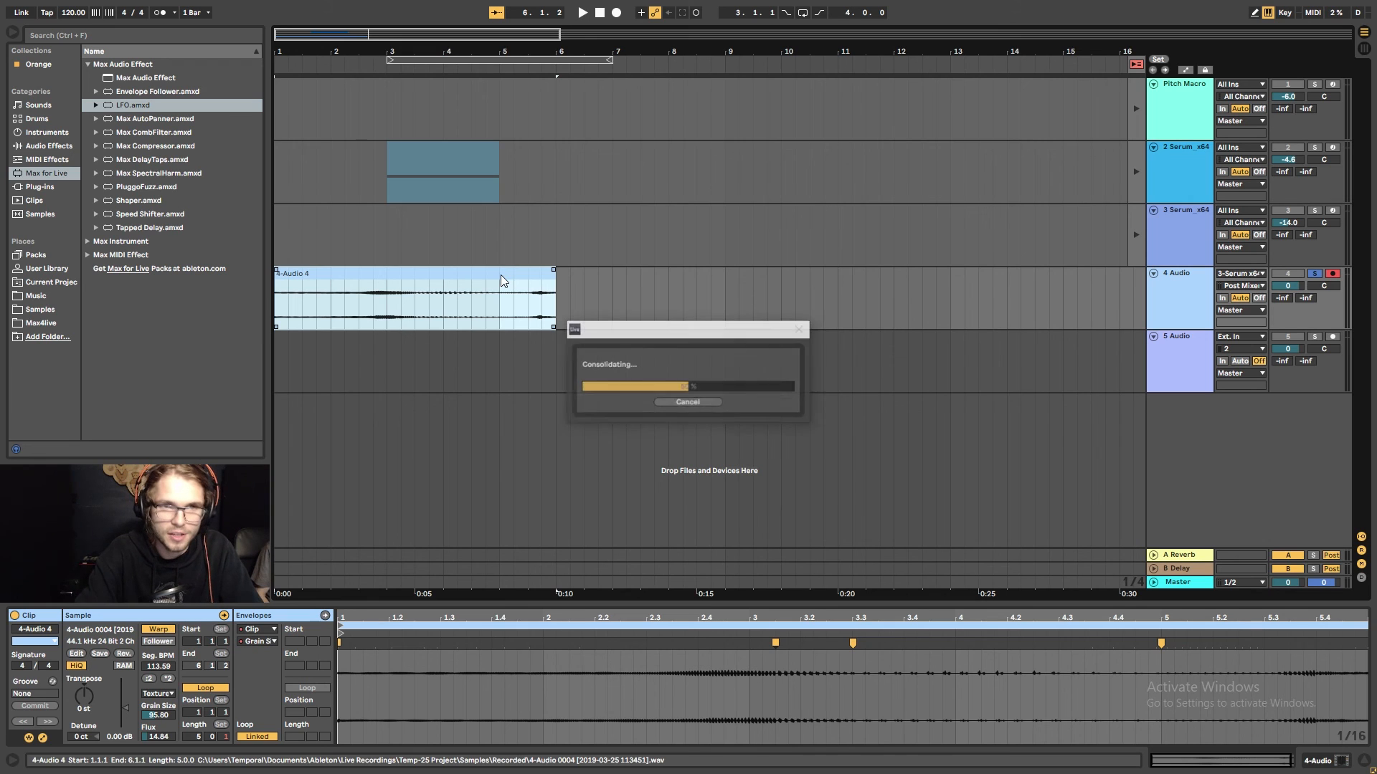
pyautogui.click(168, 678)
pyautogui.click(167, 678)
pyautogui.moveTo(702, 48); pyautogui.dragTo(701, 9)
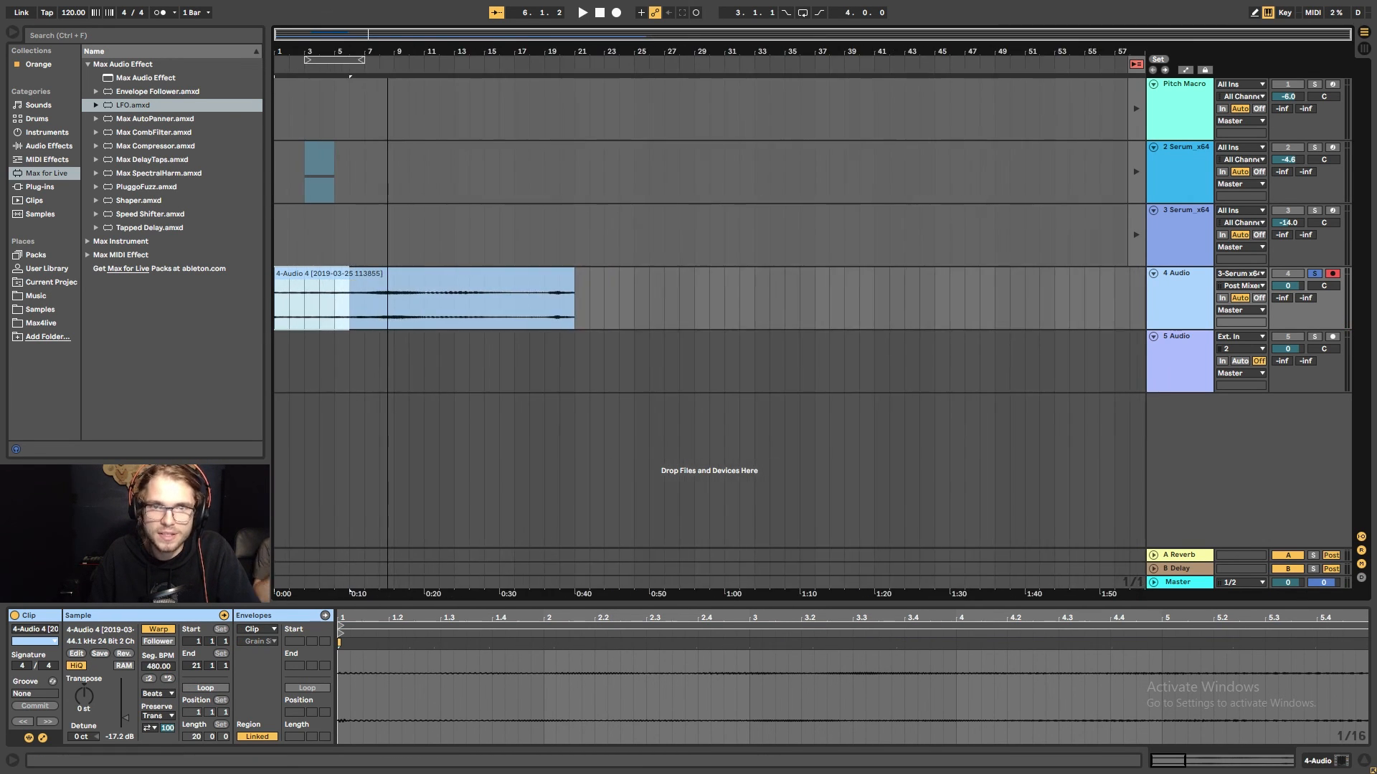
# Set the stretched clip's warp mode to Texture with a grain size of 83.56 during playback.
pyautogui.click(159, 694)
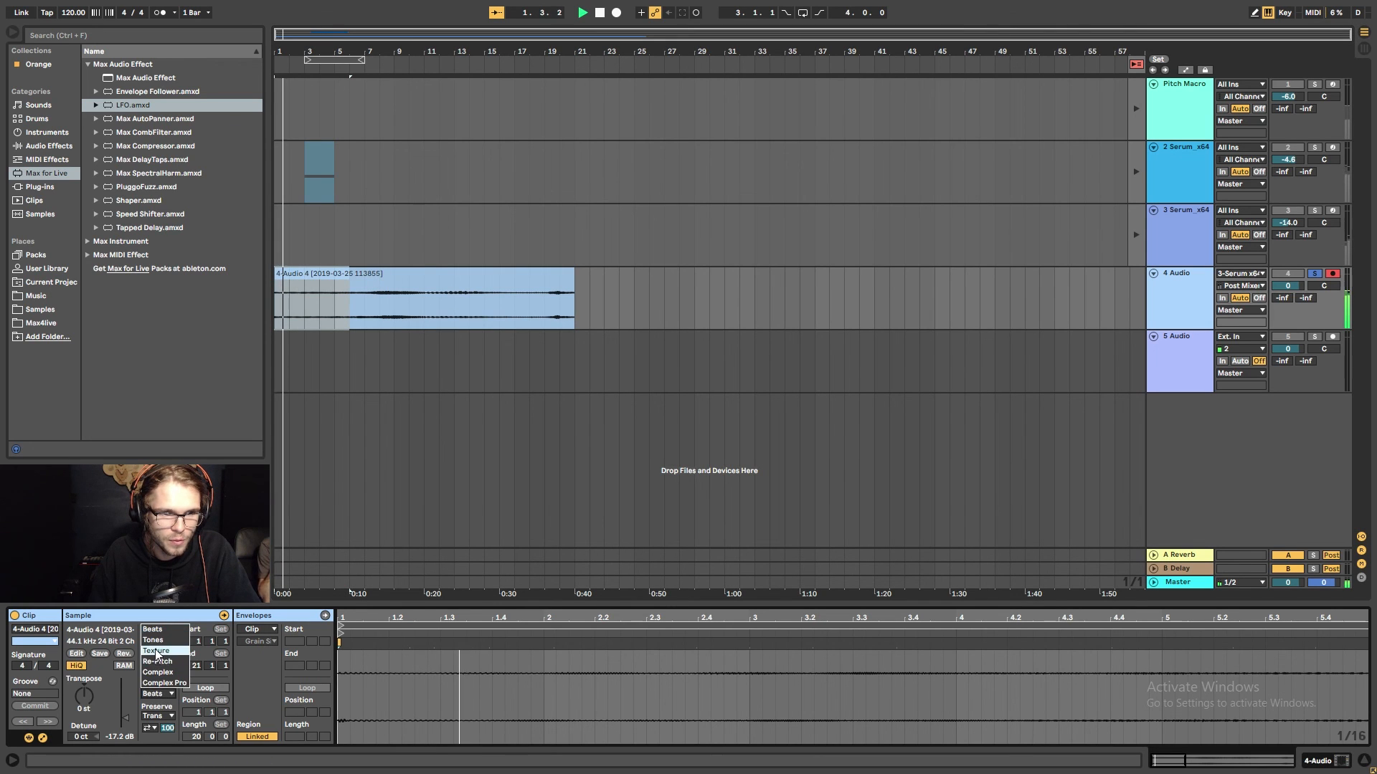
pyautogui.click(156, 664)
pyautogui.moveTo(159, 714)
pyautogui.mouseDown()
pyautogui.moveTo(158, 733)
pyautogui.moveTo(159, 702)
pyautogui.mouseUp()
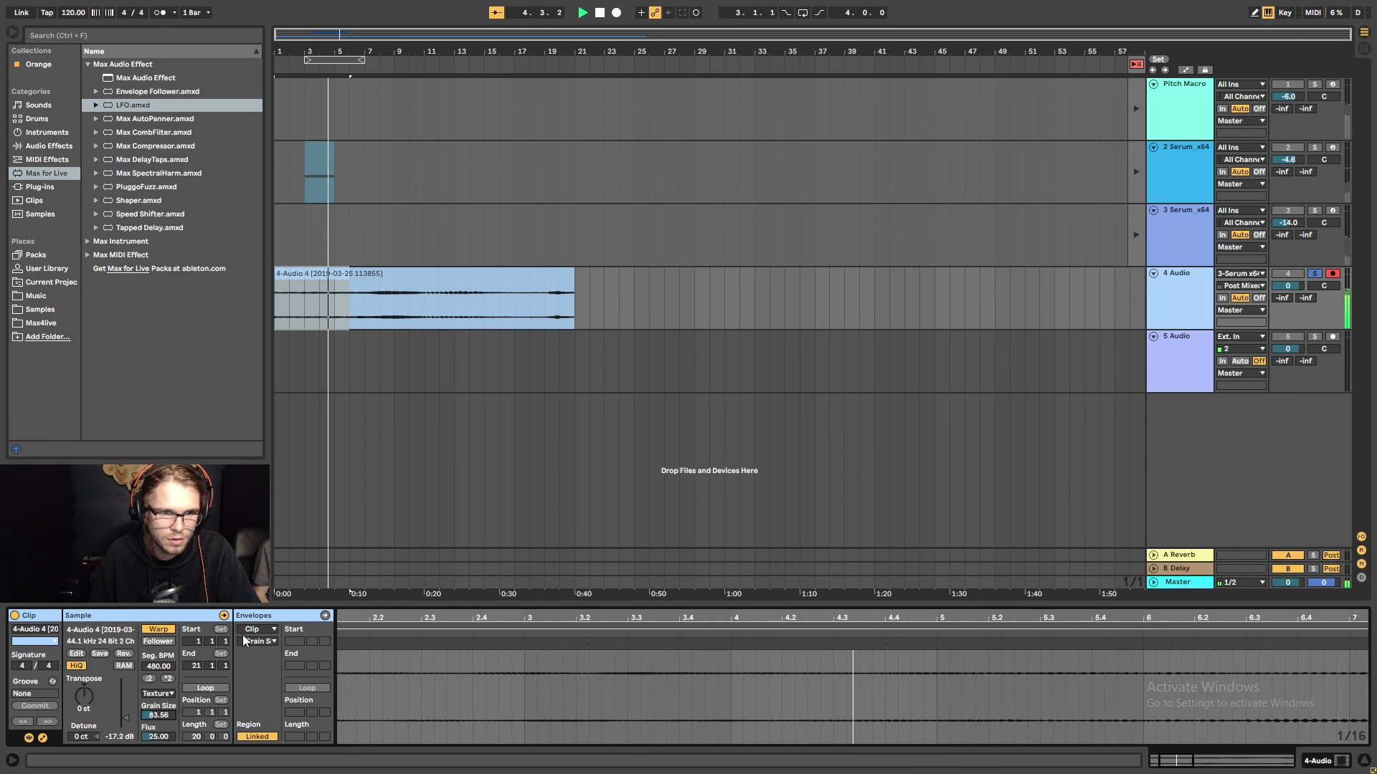
# Draw a Transposition Modulation envelope that rises steadily from the start to the end of the stretched clip.
pyautogui.click(249, 642)
pyautogui.click(259, 663)
pyautogui.moveTo(635, 618); pyautogui.dragTo(635, 531)
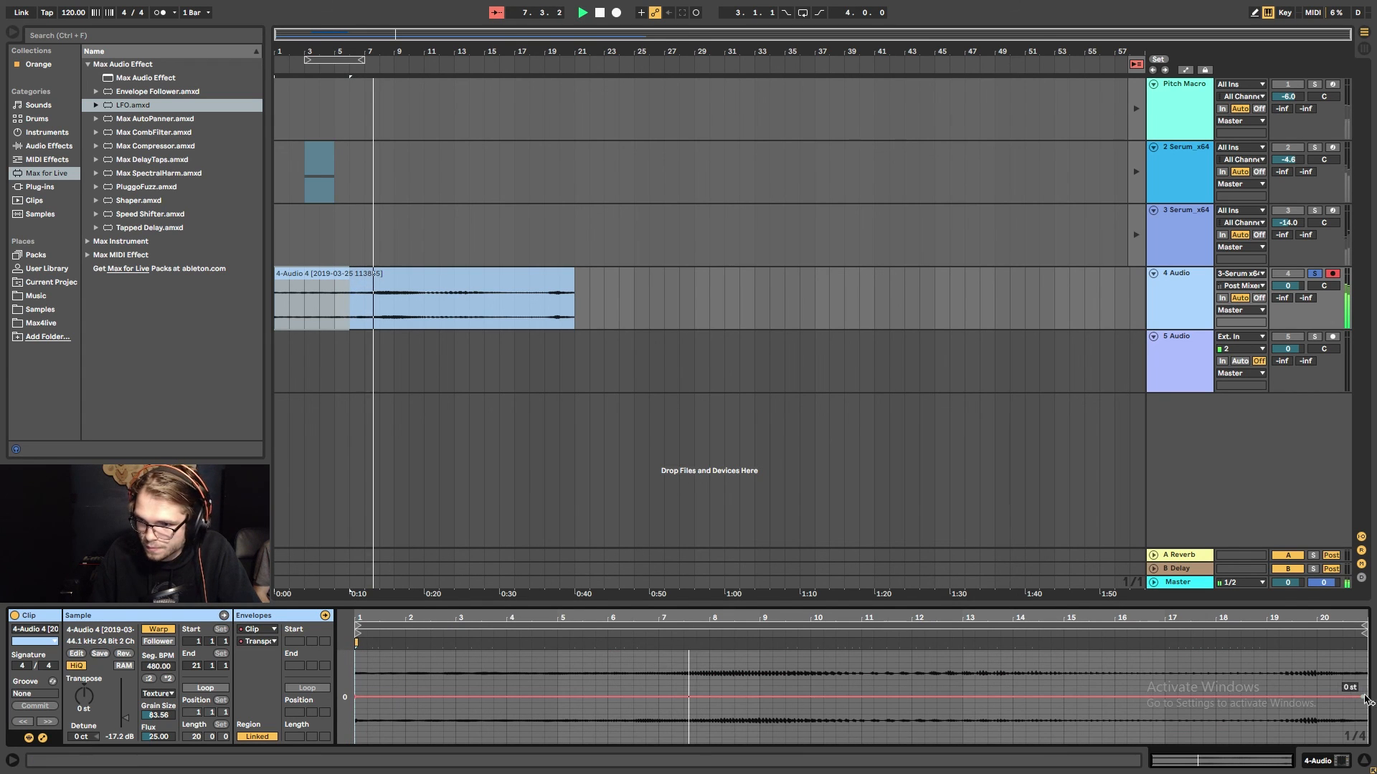
pyautogui.moveTo(1355, 696); pyautogui.dragTo(1366, 651)
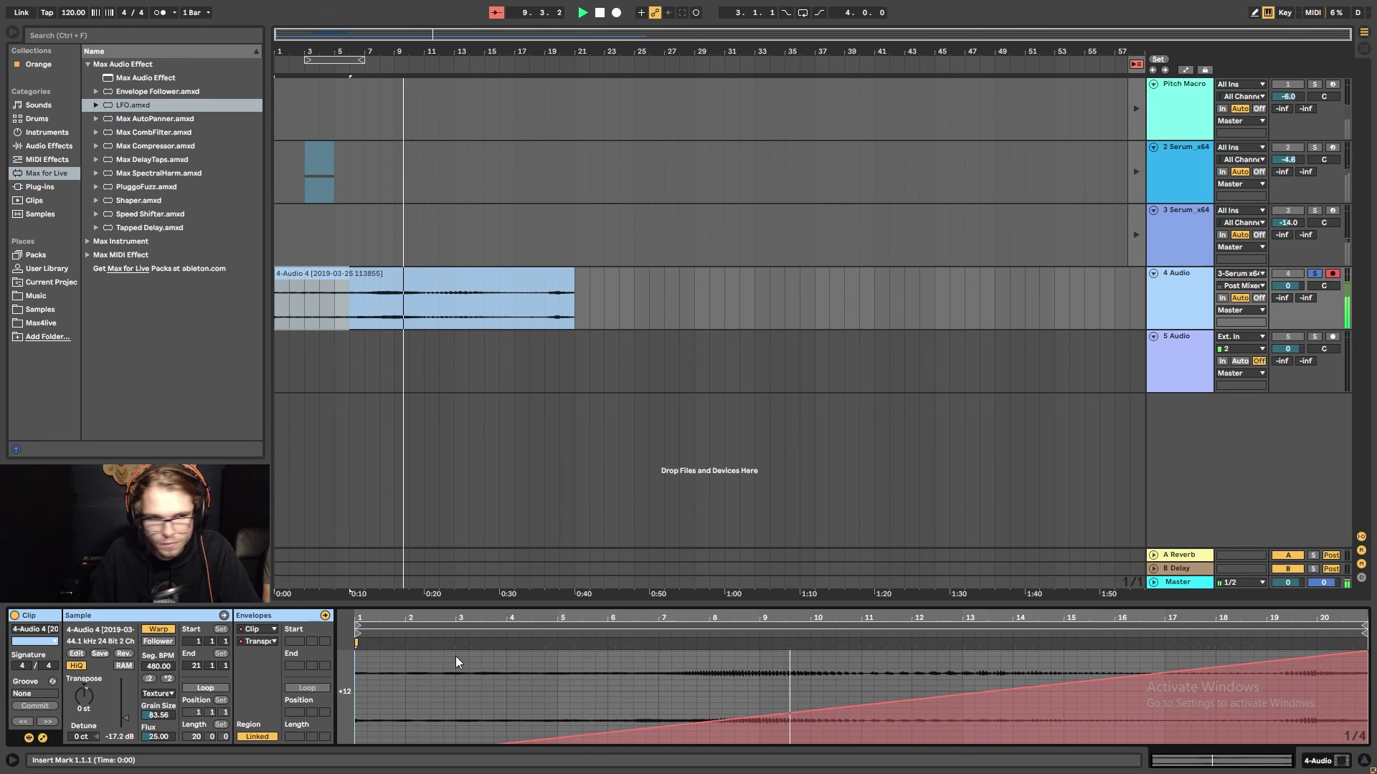
# Shape the Grain Size Modulation envelope to fall from bar 9 to its minimum near bar 14, then curve back up to the clip's end.
pyautogui.click(258, 641)
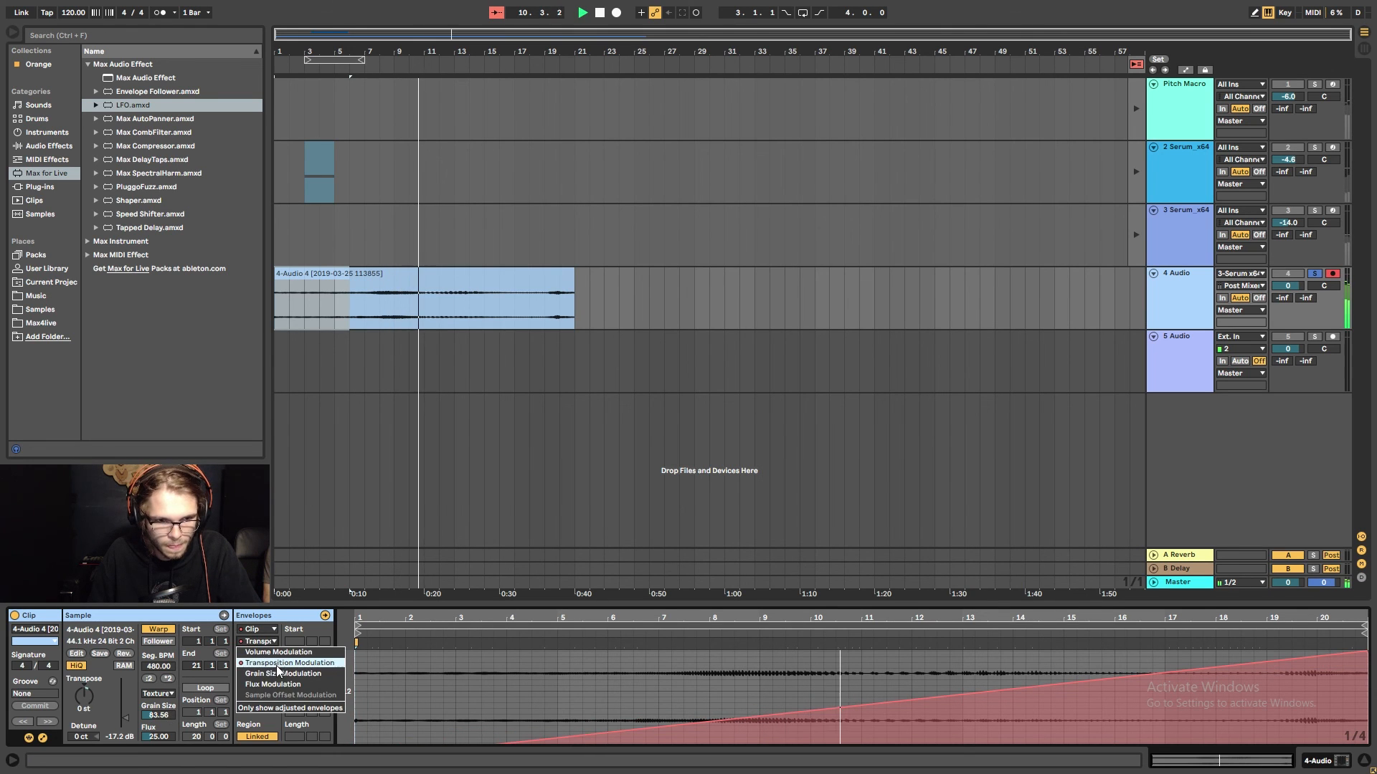
pyautogui.click(273, 672)
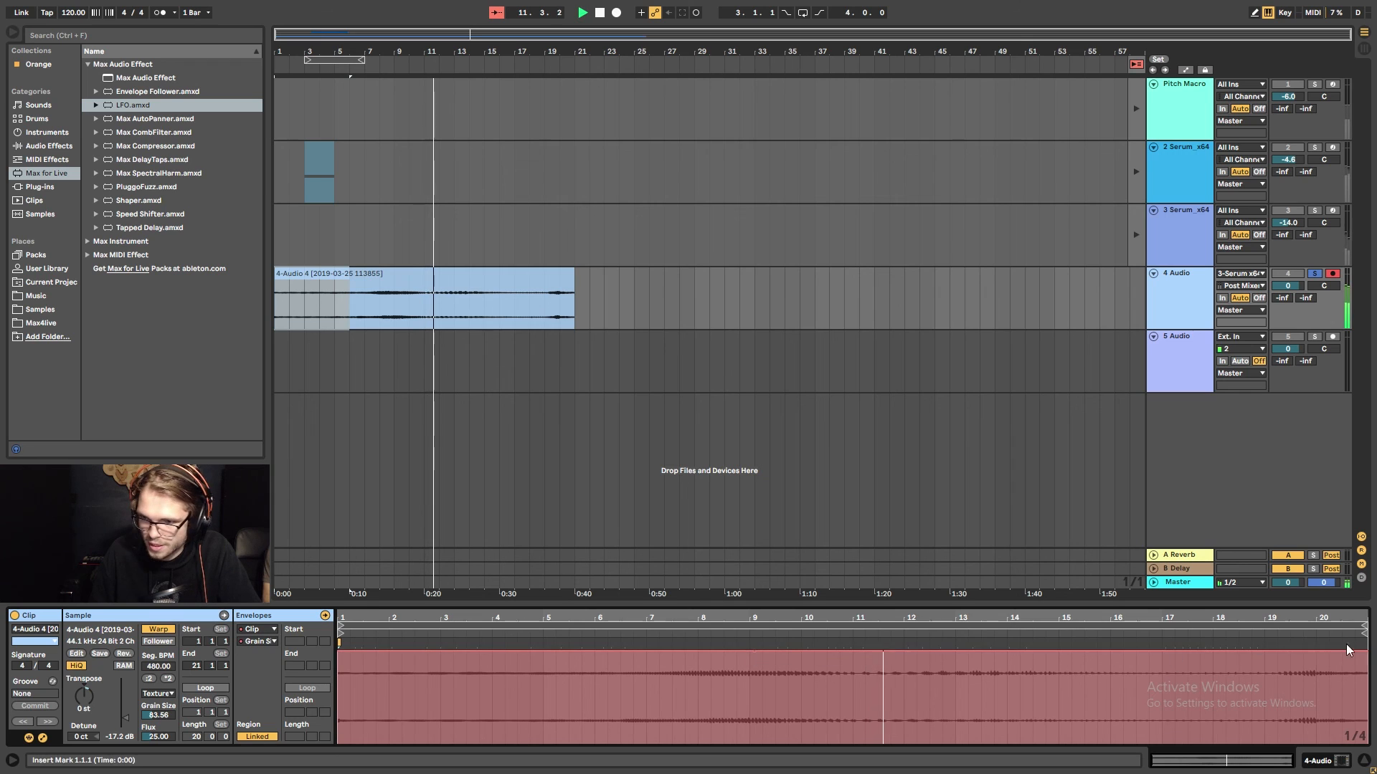
pyautogui.moveTo(1015, 654); pyautogui.dragTo(1143, 750)
pyautogui.moveTo(1365, 743); pyautogui.dragTo(1365, 657)
pyautogui.moveTo(1189, 702); pyautogui.dragTo(1189, 672)
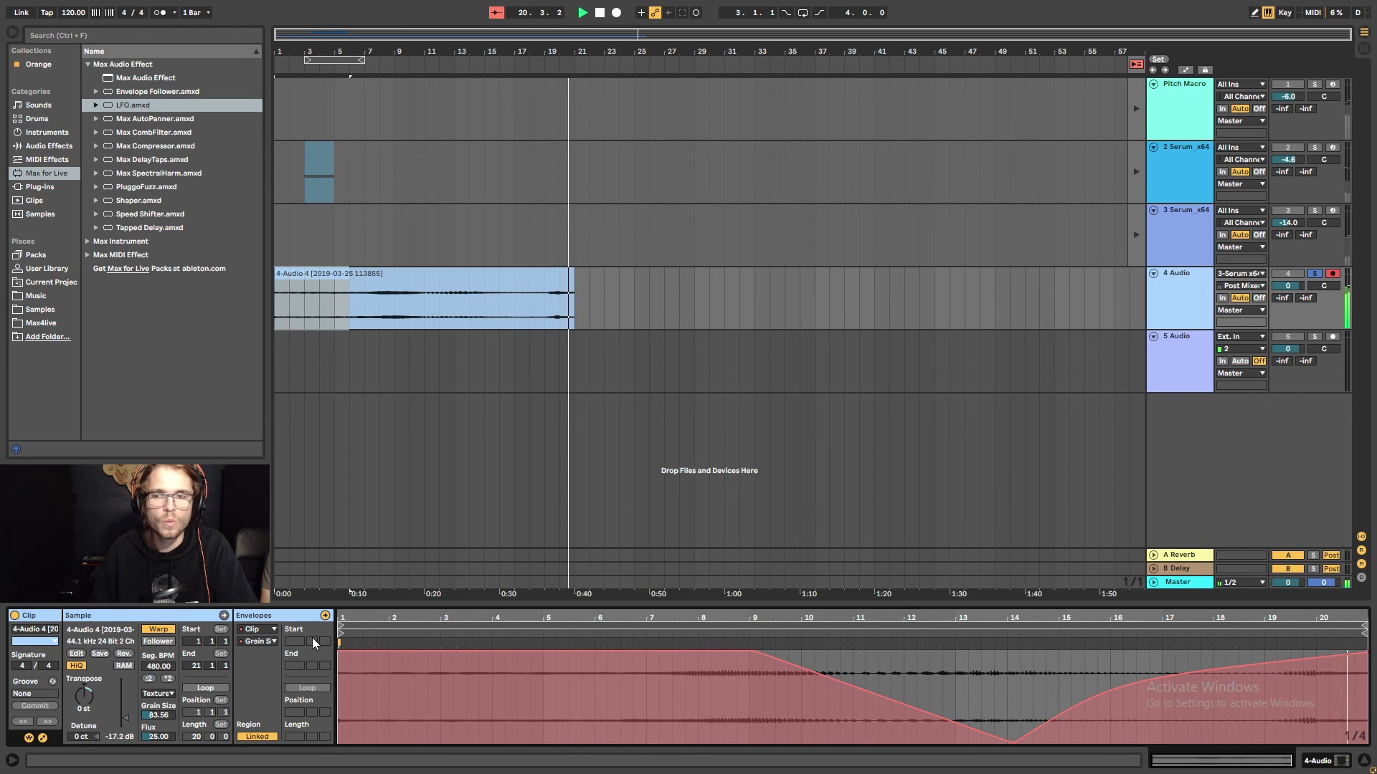
pyautogui.press('space')
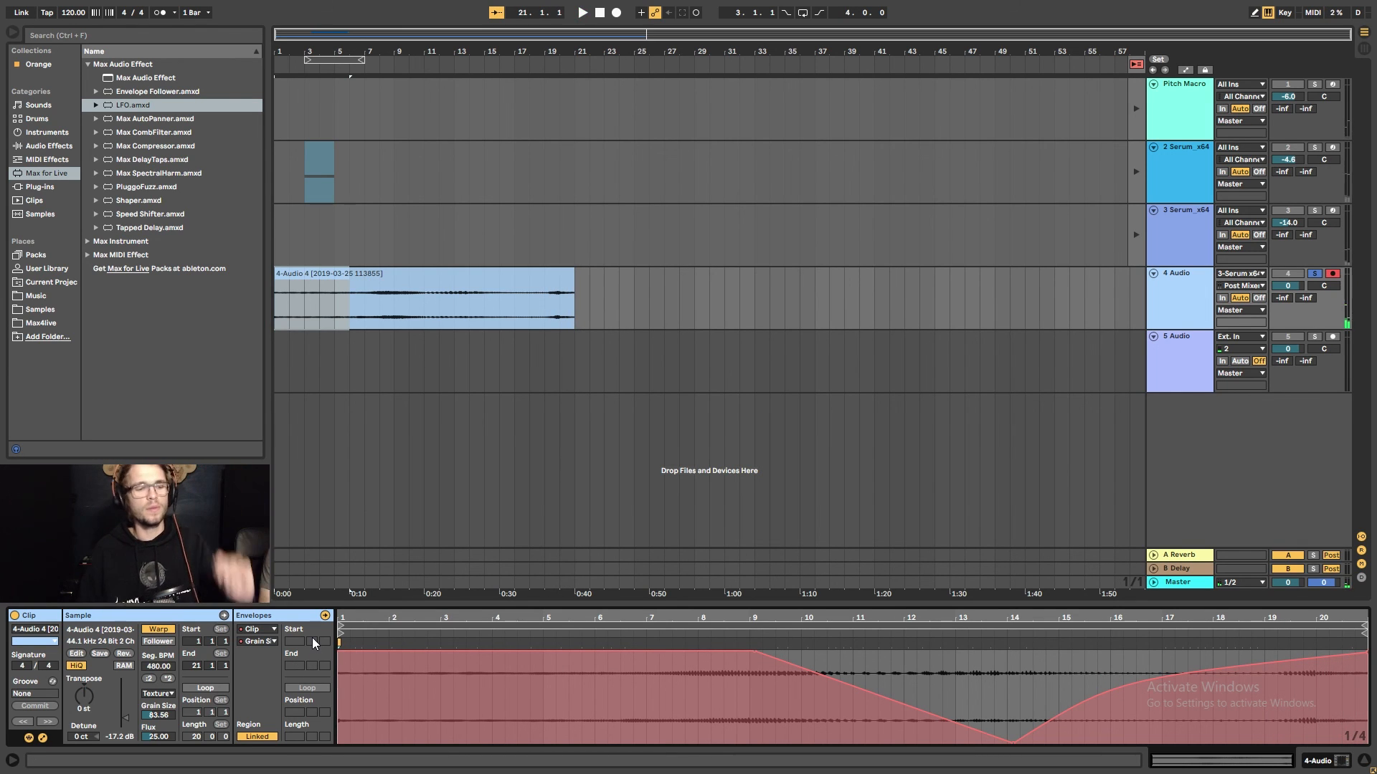